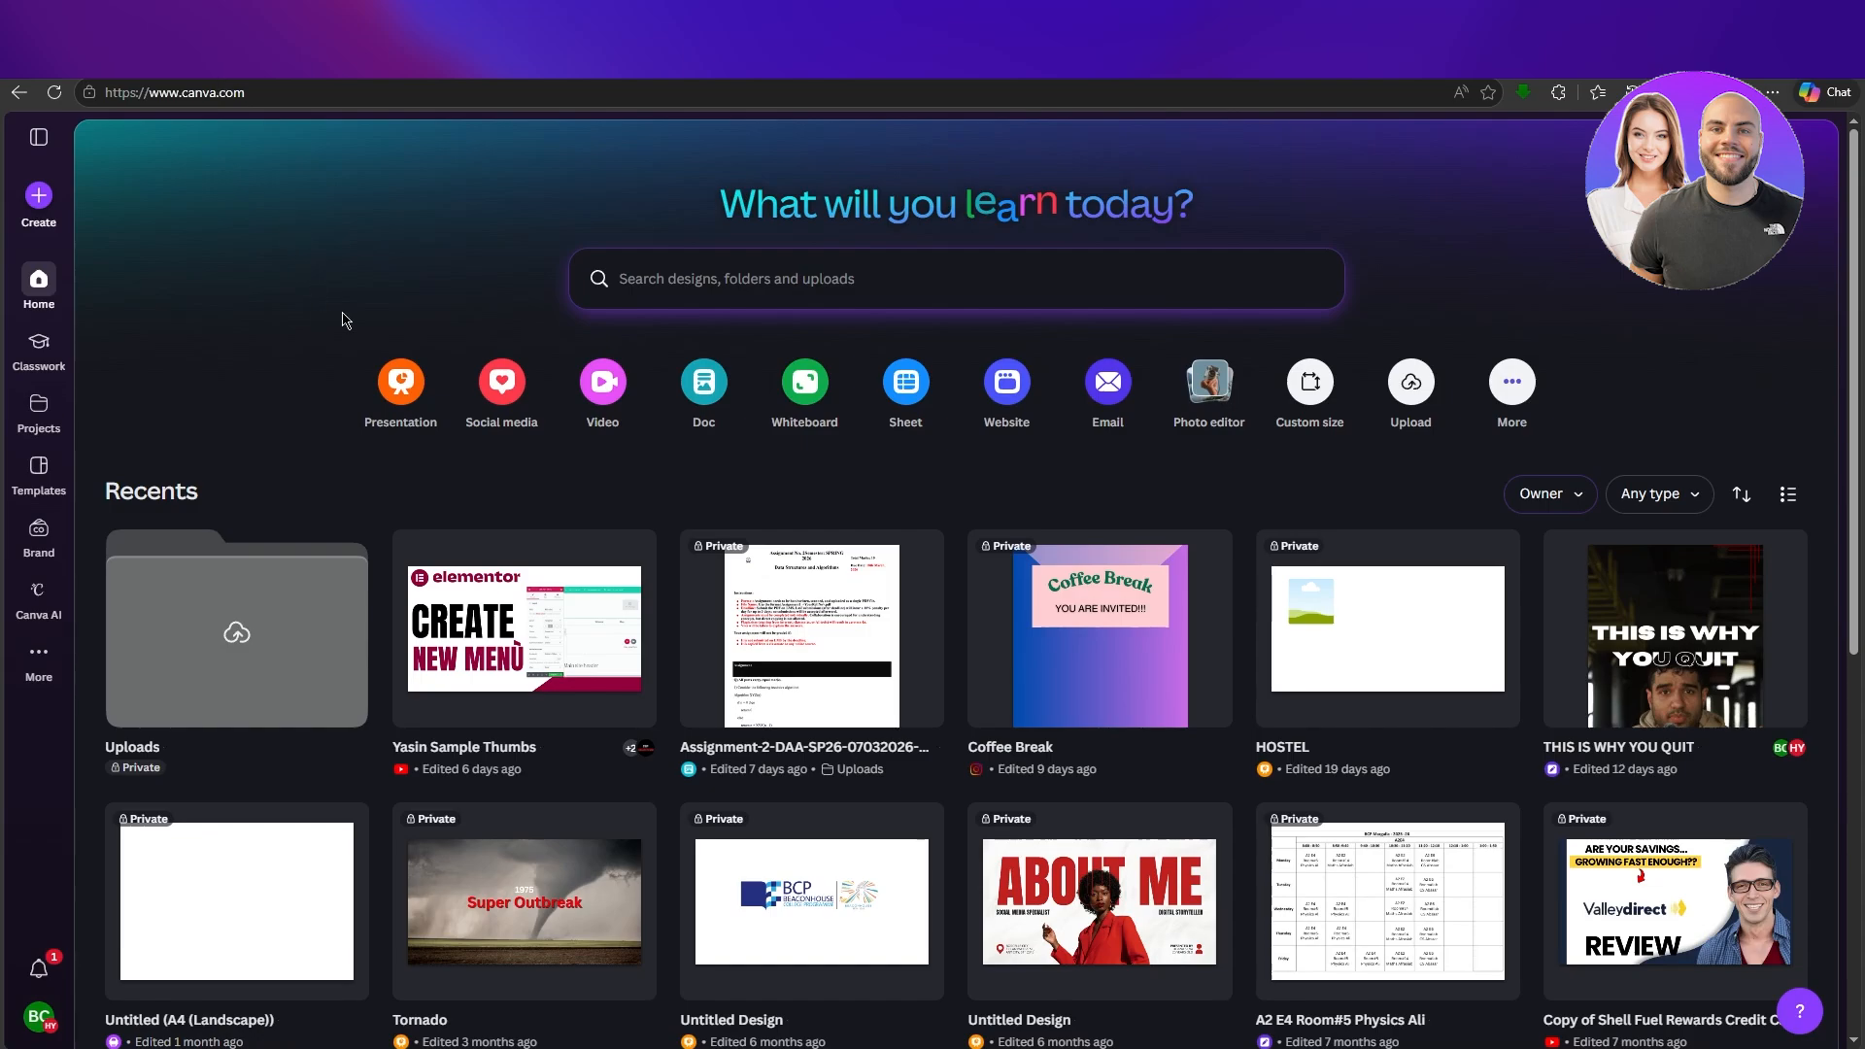
{"action": "scroll", "coordinate": [162, 298], "scroll_direction": "down", "scroll_amount": 1}
{"action": "scroll", "coordinate": [161, 298], "scroll_direction": "down", "scroll_amount": 3}
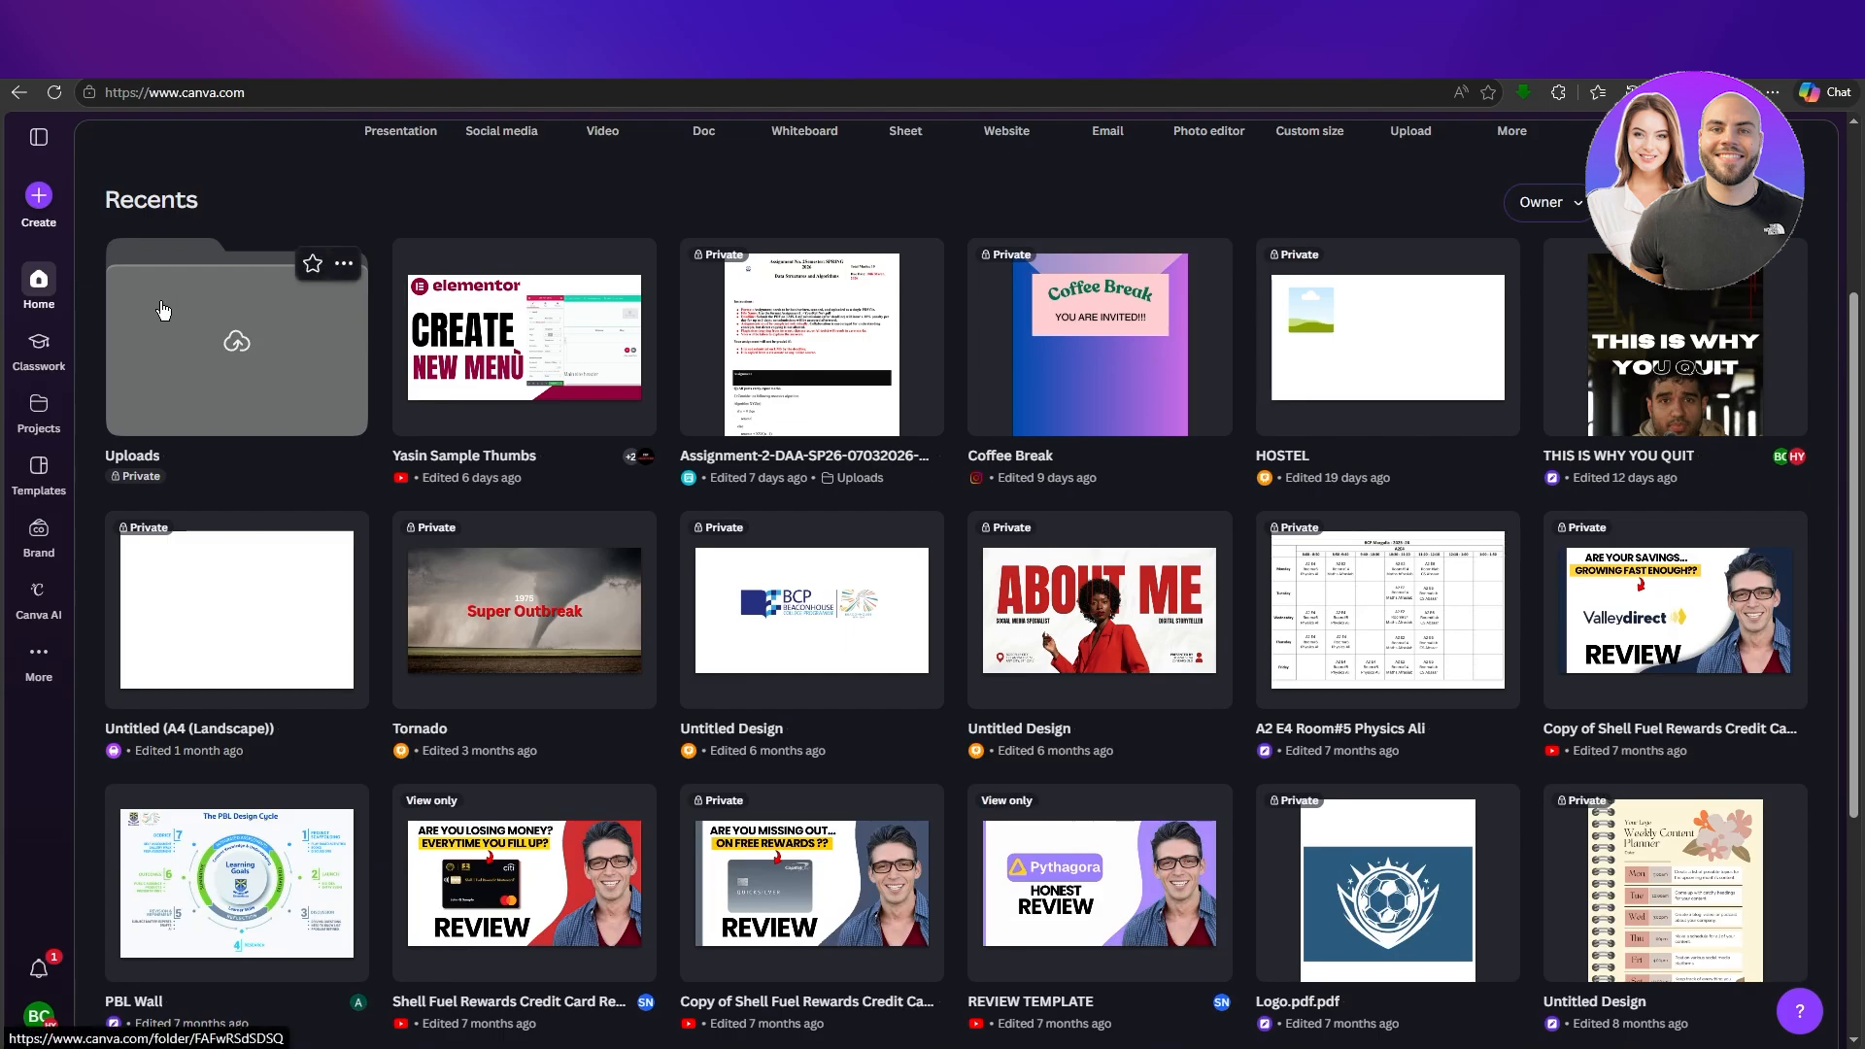
{"action": "scroll", "coordinate": [163, 309], "scroll_direction": "down", "scroll_amount": 3}
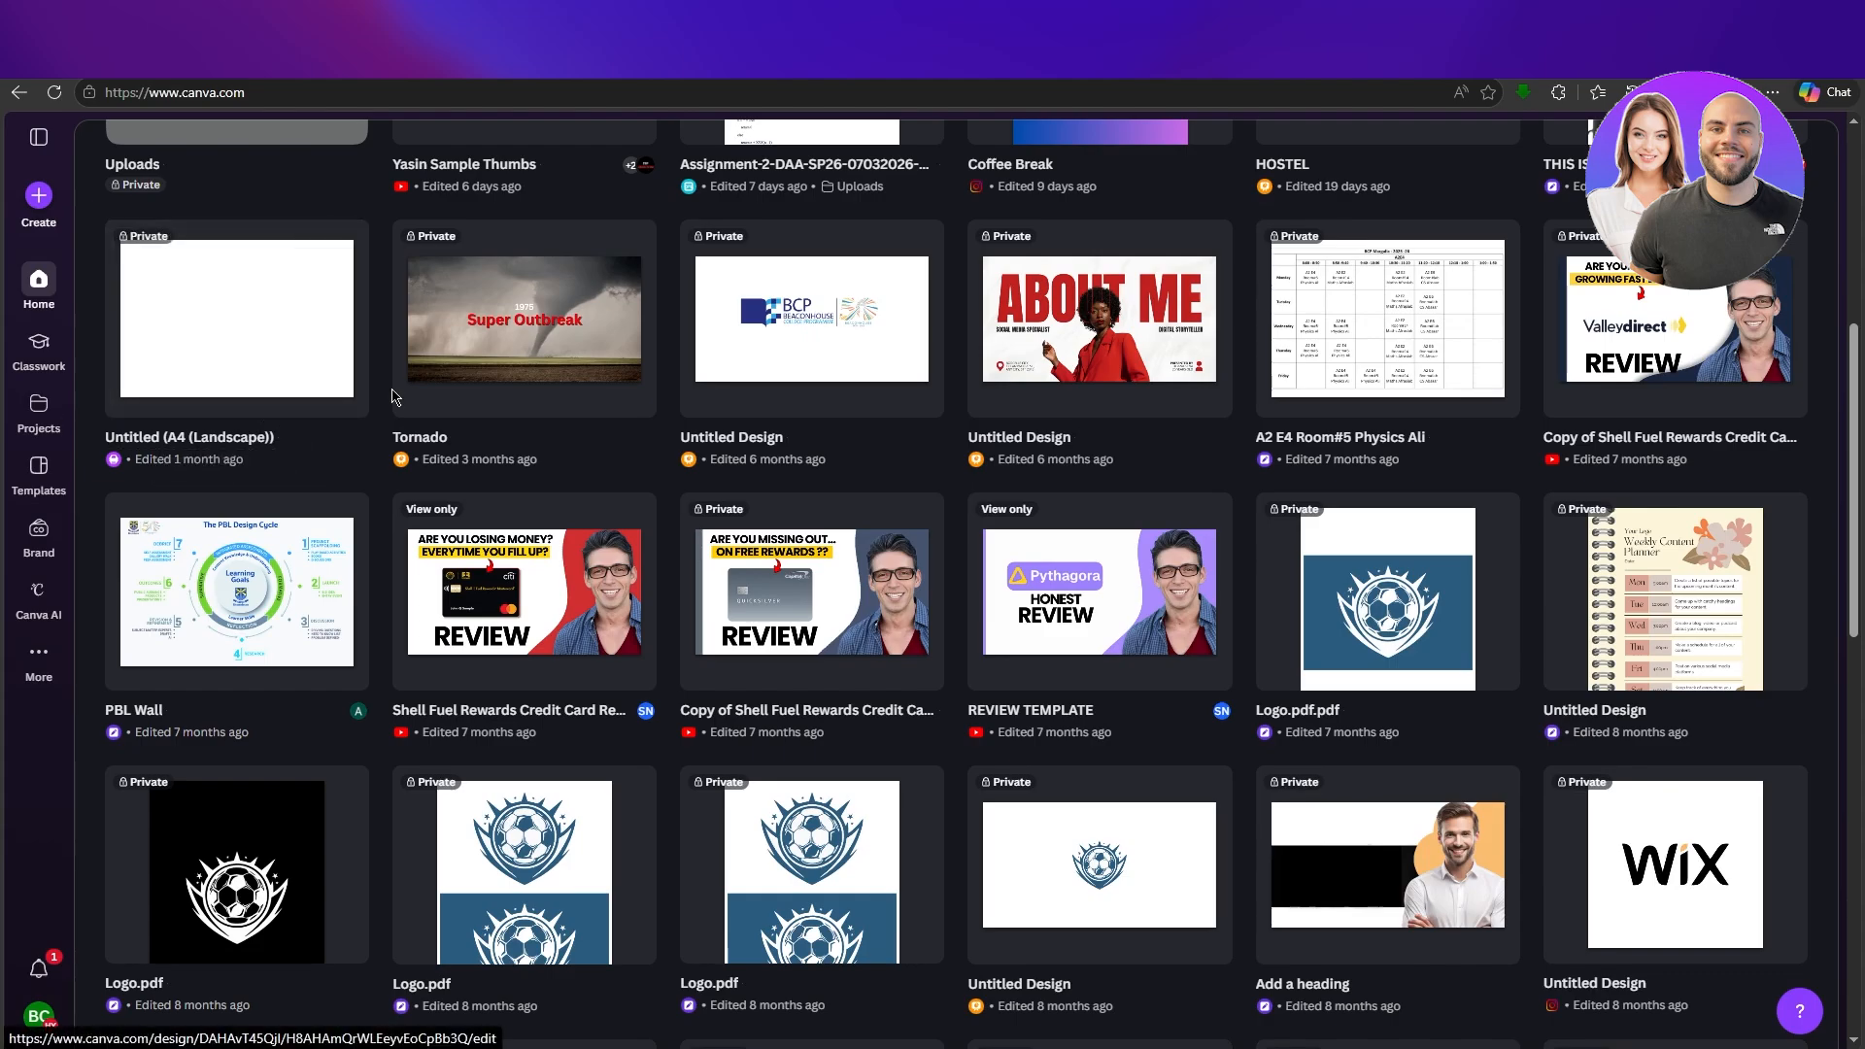
{"action": "scroll", "coordinate": [469, 418], "scroll_direction": "up", "scroll_amount": 3}
{"action": "scroll", "coordinate": [467, 418], "scroll_direction": "up", "scroll_amount": 2}
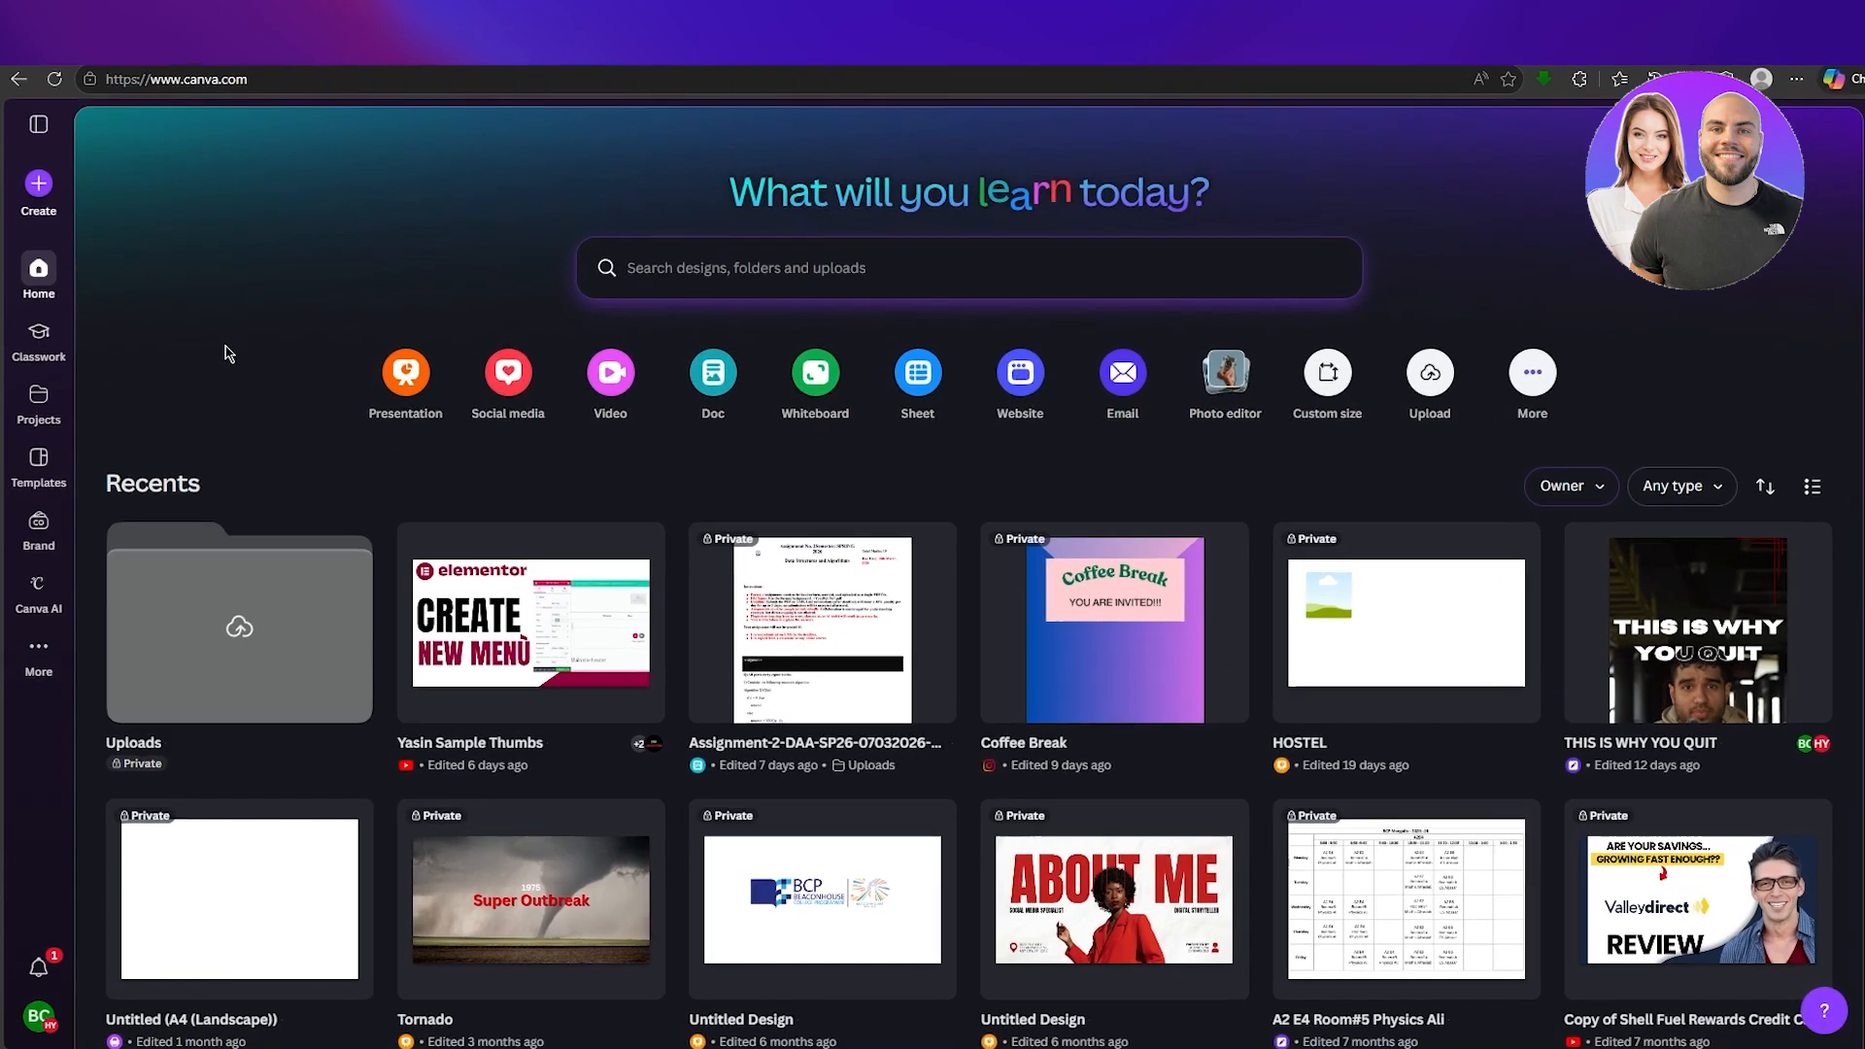
{"action": "scroll", "coordinate": [243, 311], "scroll_direction": "down", "scroll_amount": 2}
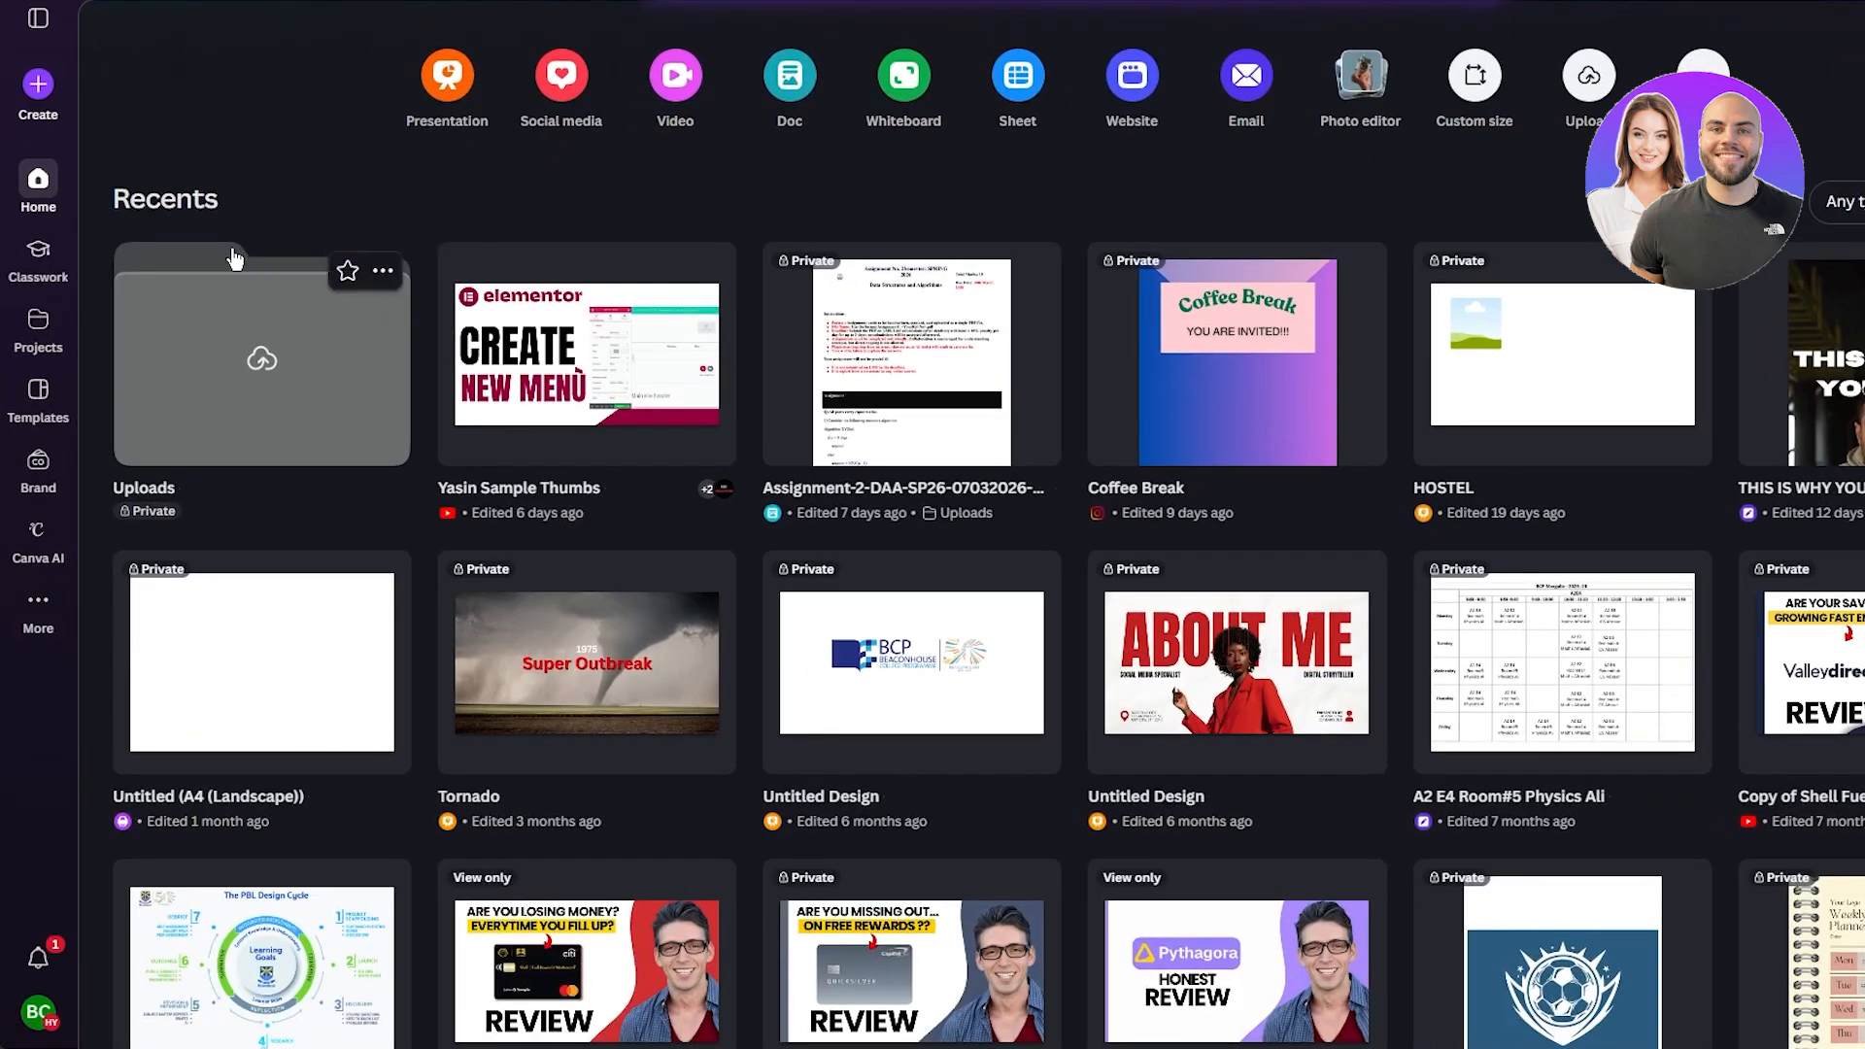
{"action": "scroll", "coordinate": [229, 258], "scroll_direction": "up", "scroll_amount": 2}
Create a new blank presentation design.
{"action": "left_click", "coordinate": [38, 83]}
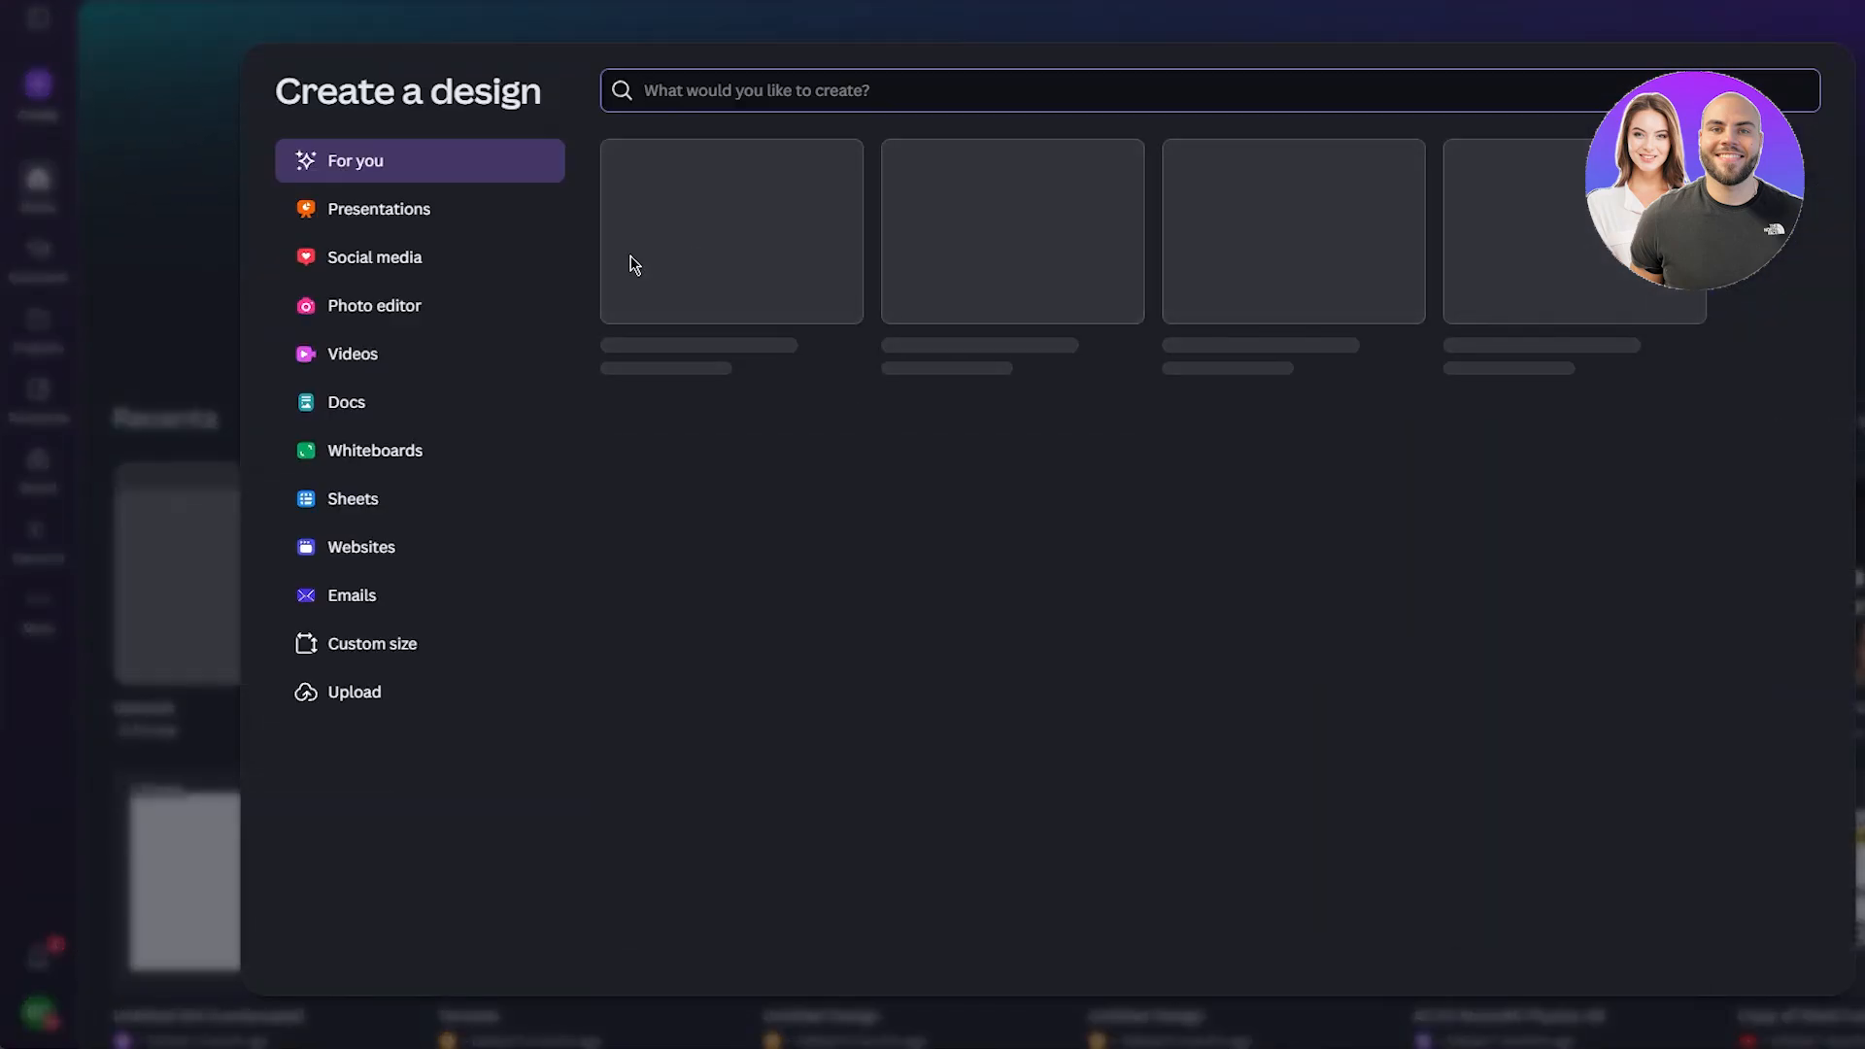
{"action": "left_click", "coordinate": [724, 284]}
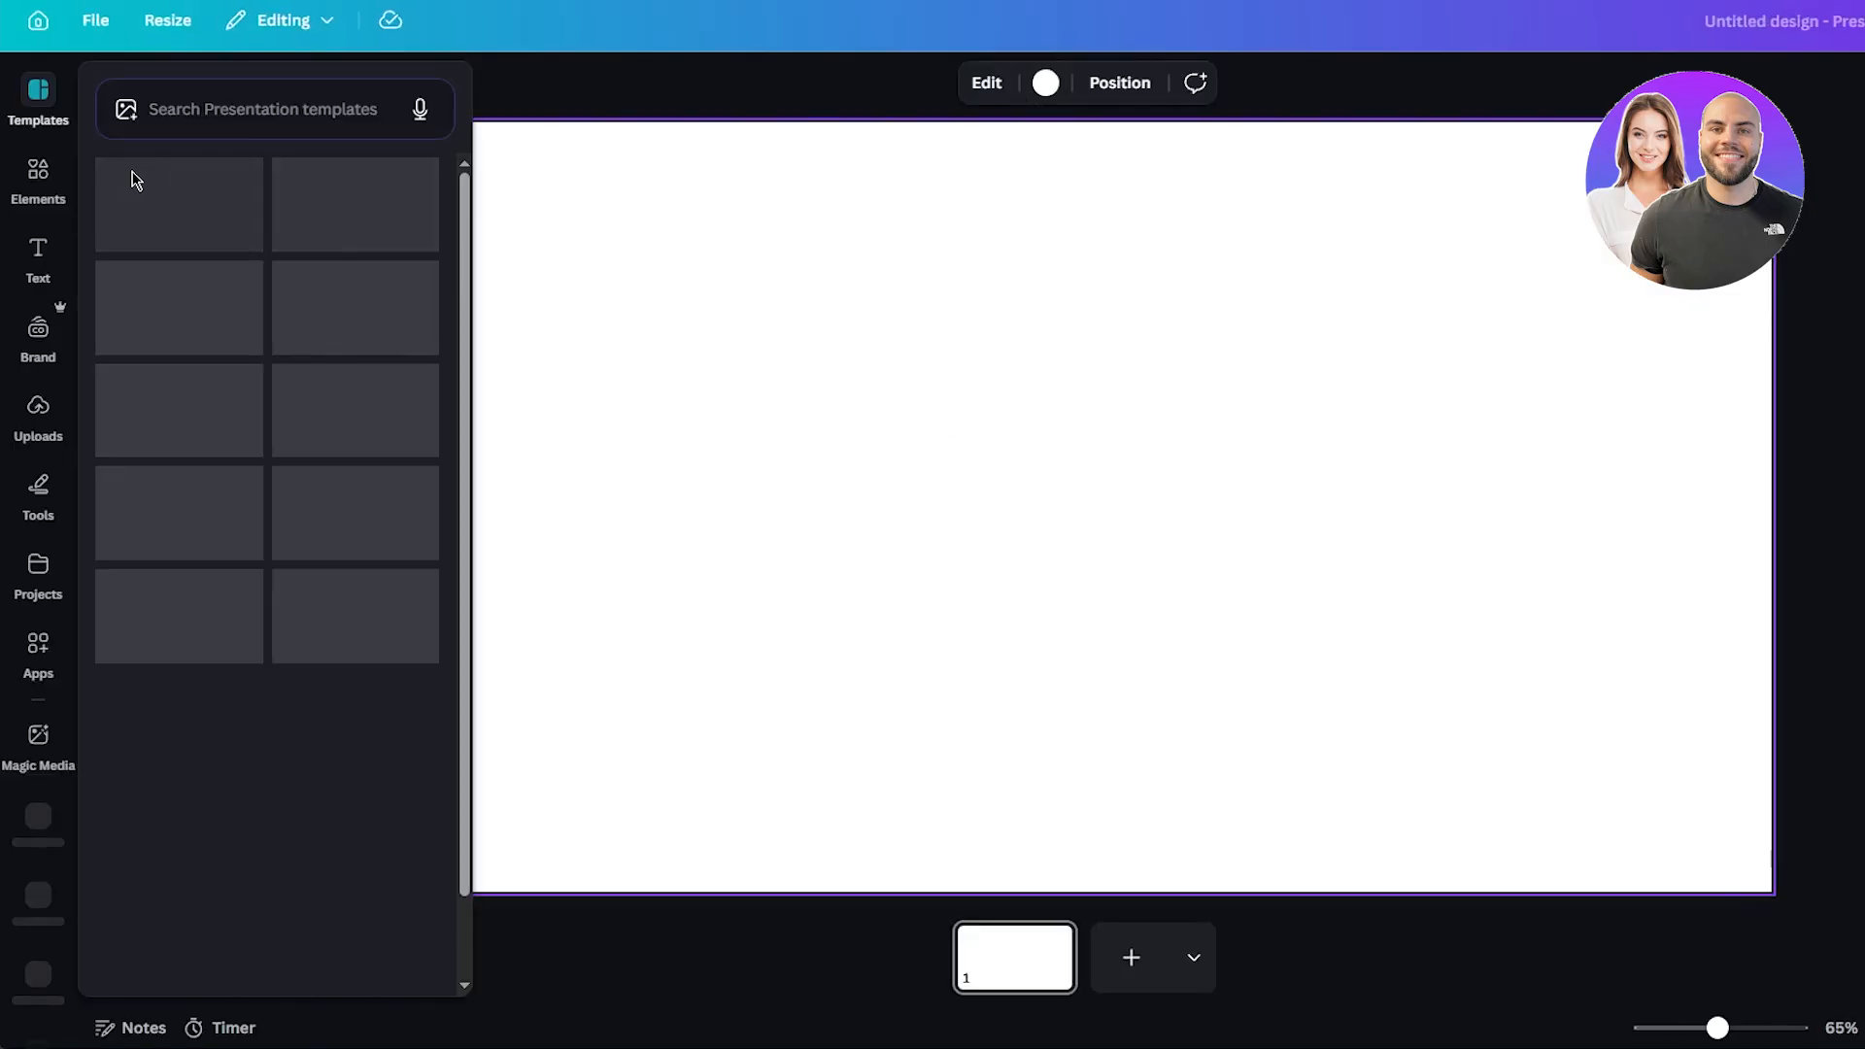
Search the elements for frames and add a square picture frame to the page.
{"action": "left_click", "coordinate": [38, 175]}
{"action": "left_click", "coordinate": [254, 109]}
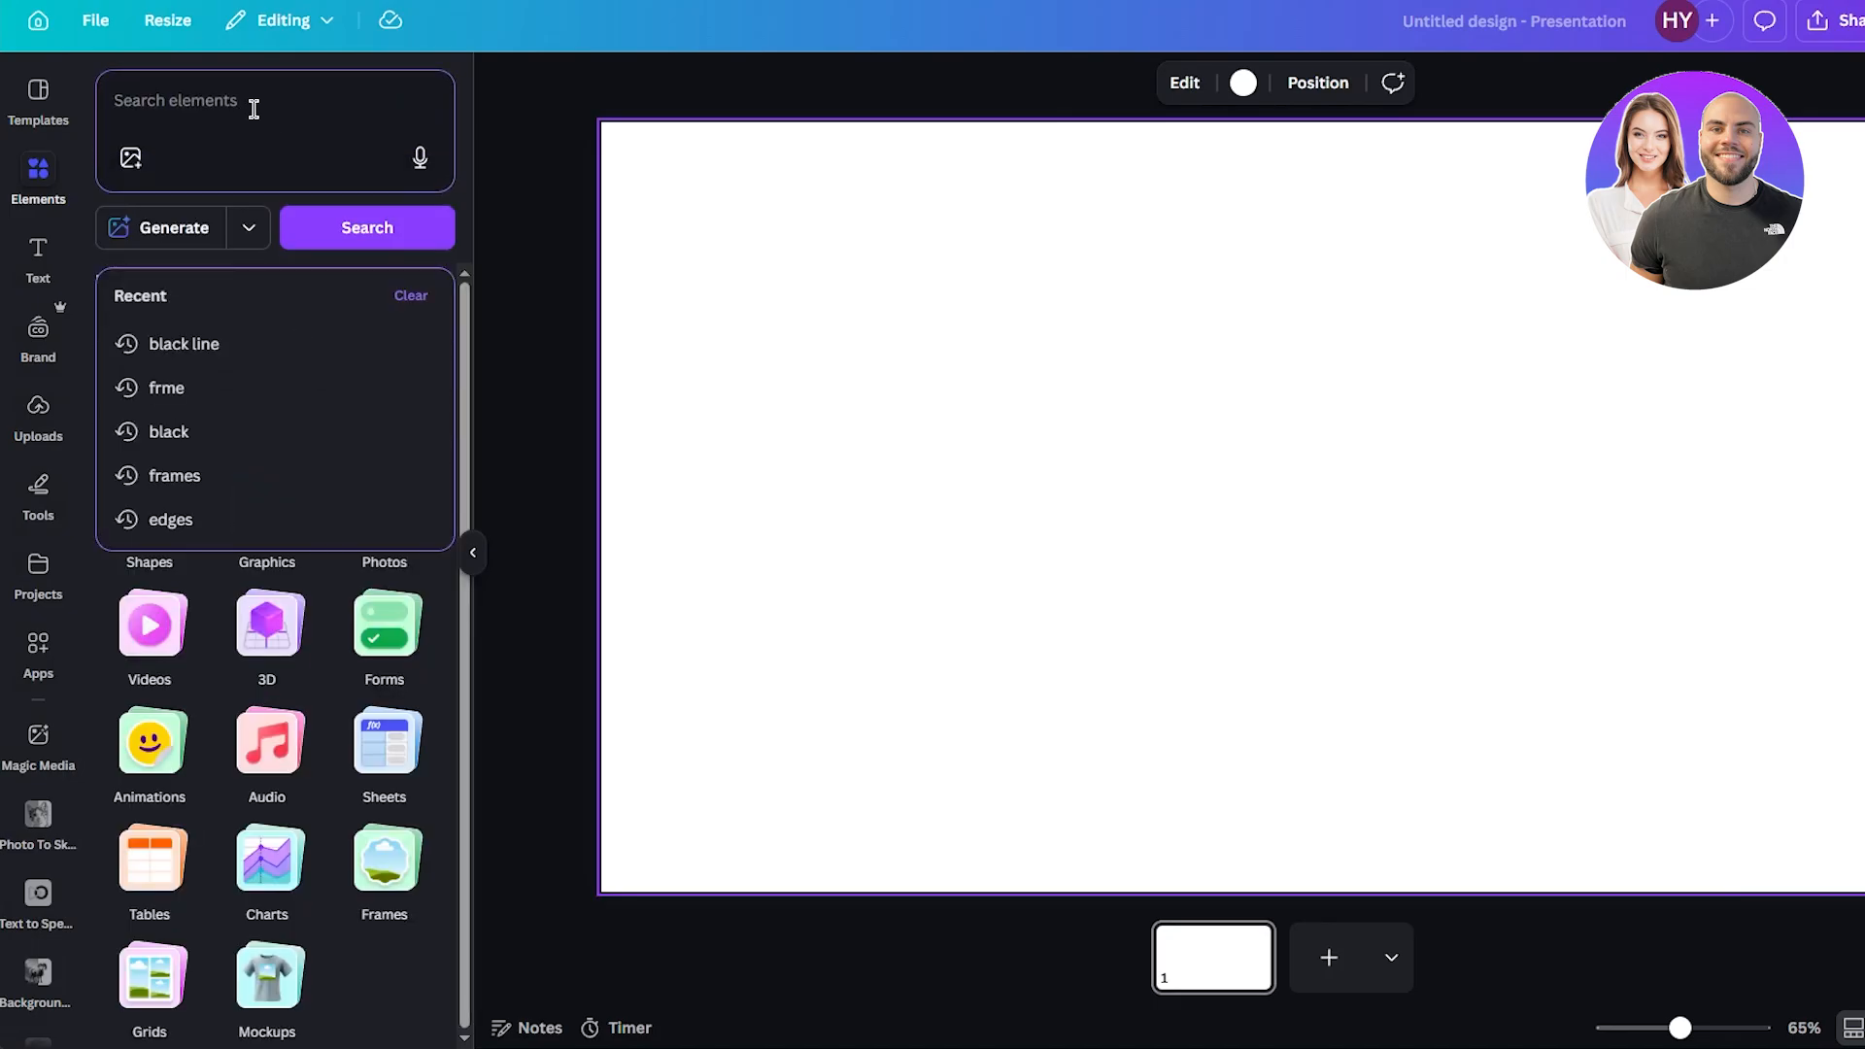
{"action": "type", "text": "fra"}
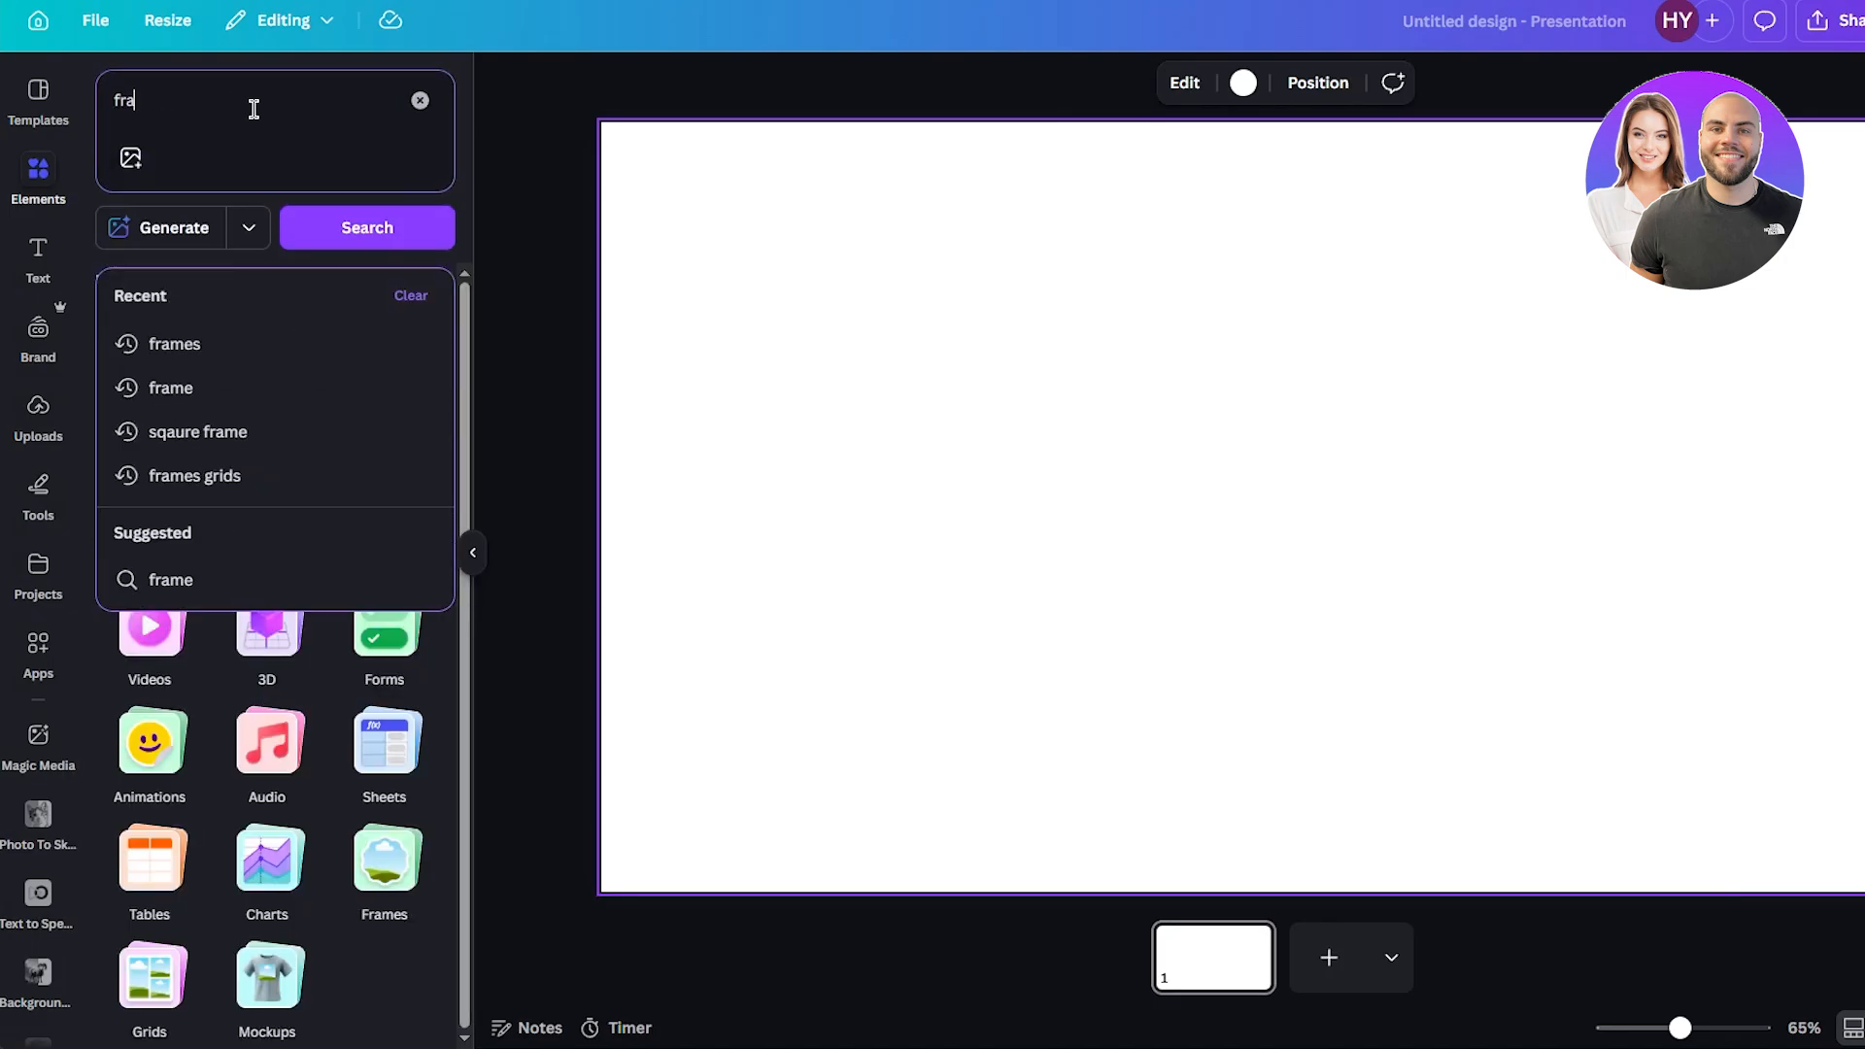
{"action": "left_click", "coordinate": [174, 343]}
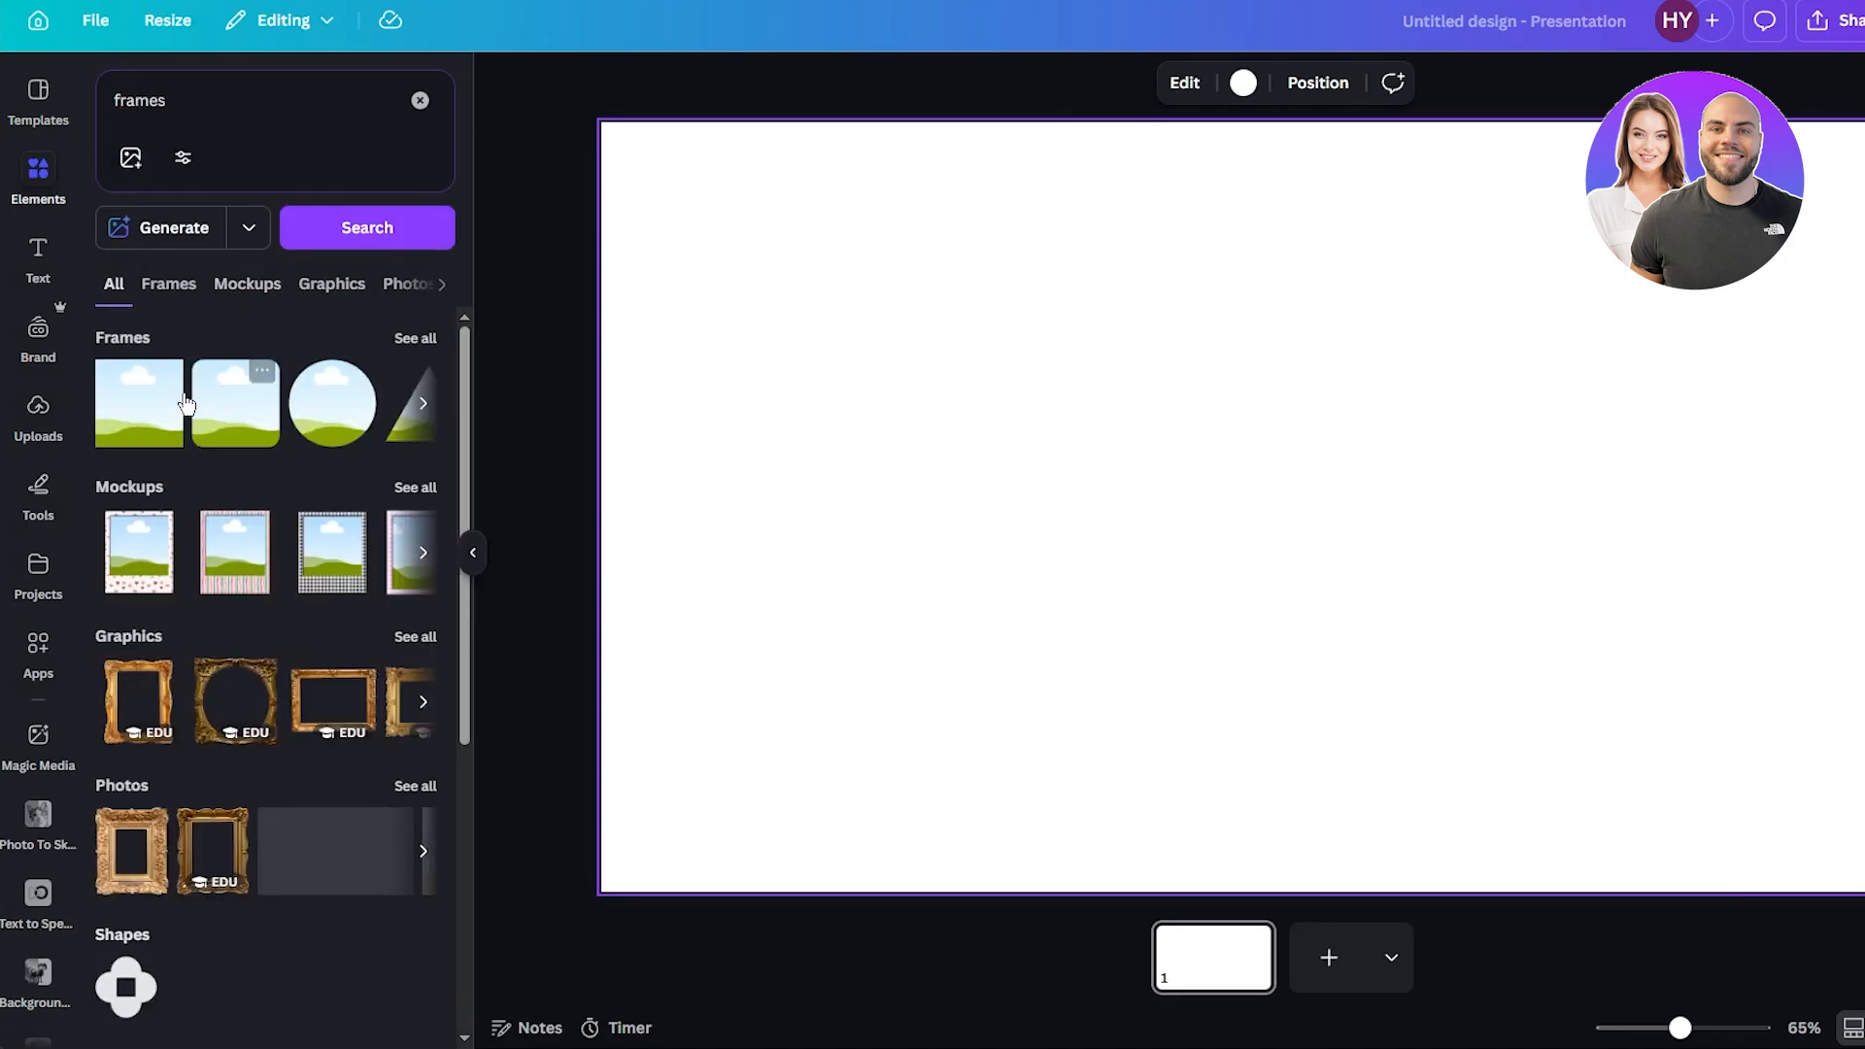
{"action": "left_click", "coordinate": [158, 416]}
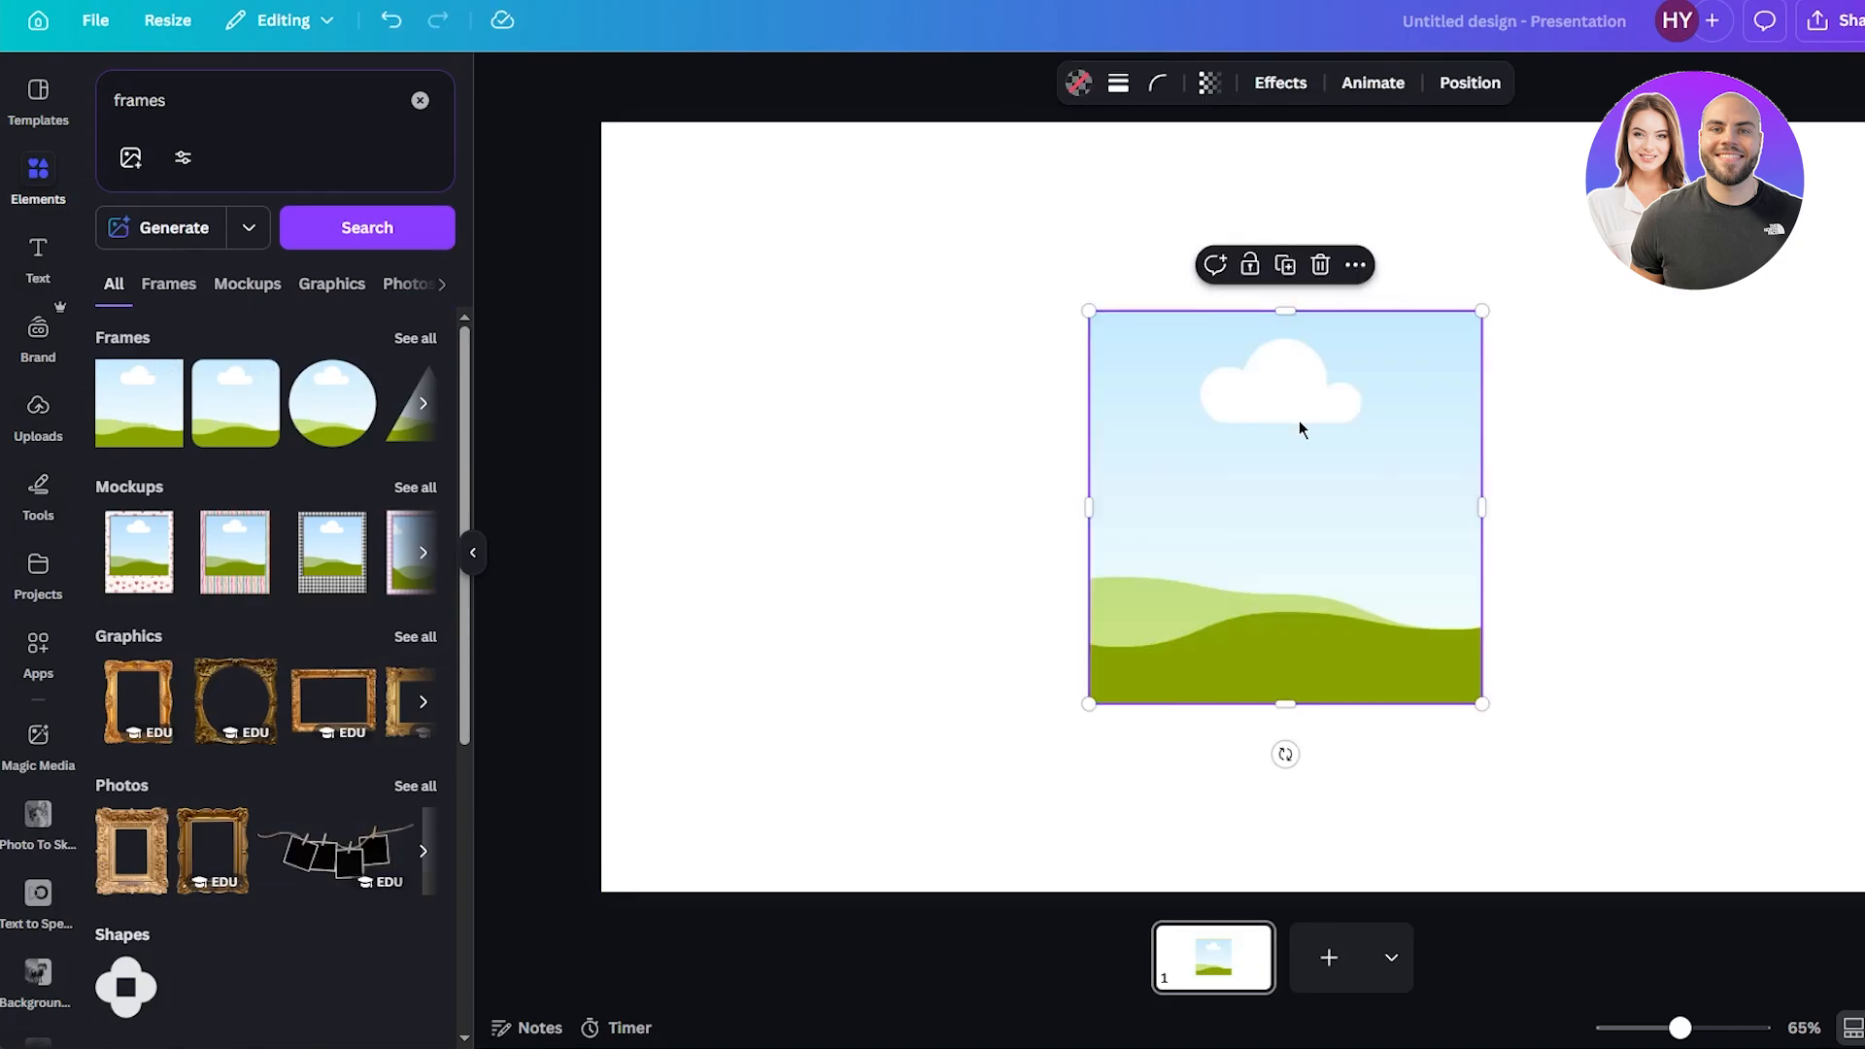
Place the uploaded circular FNB logo into the square frame.
{"action": "left_click", "coordinate": [1619, 445]}
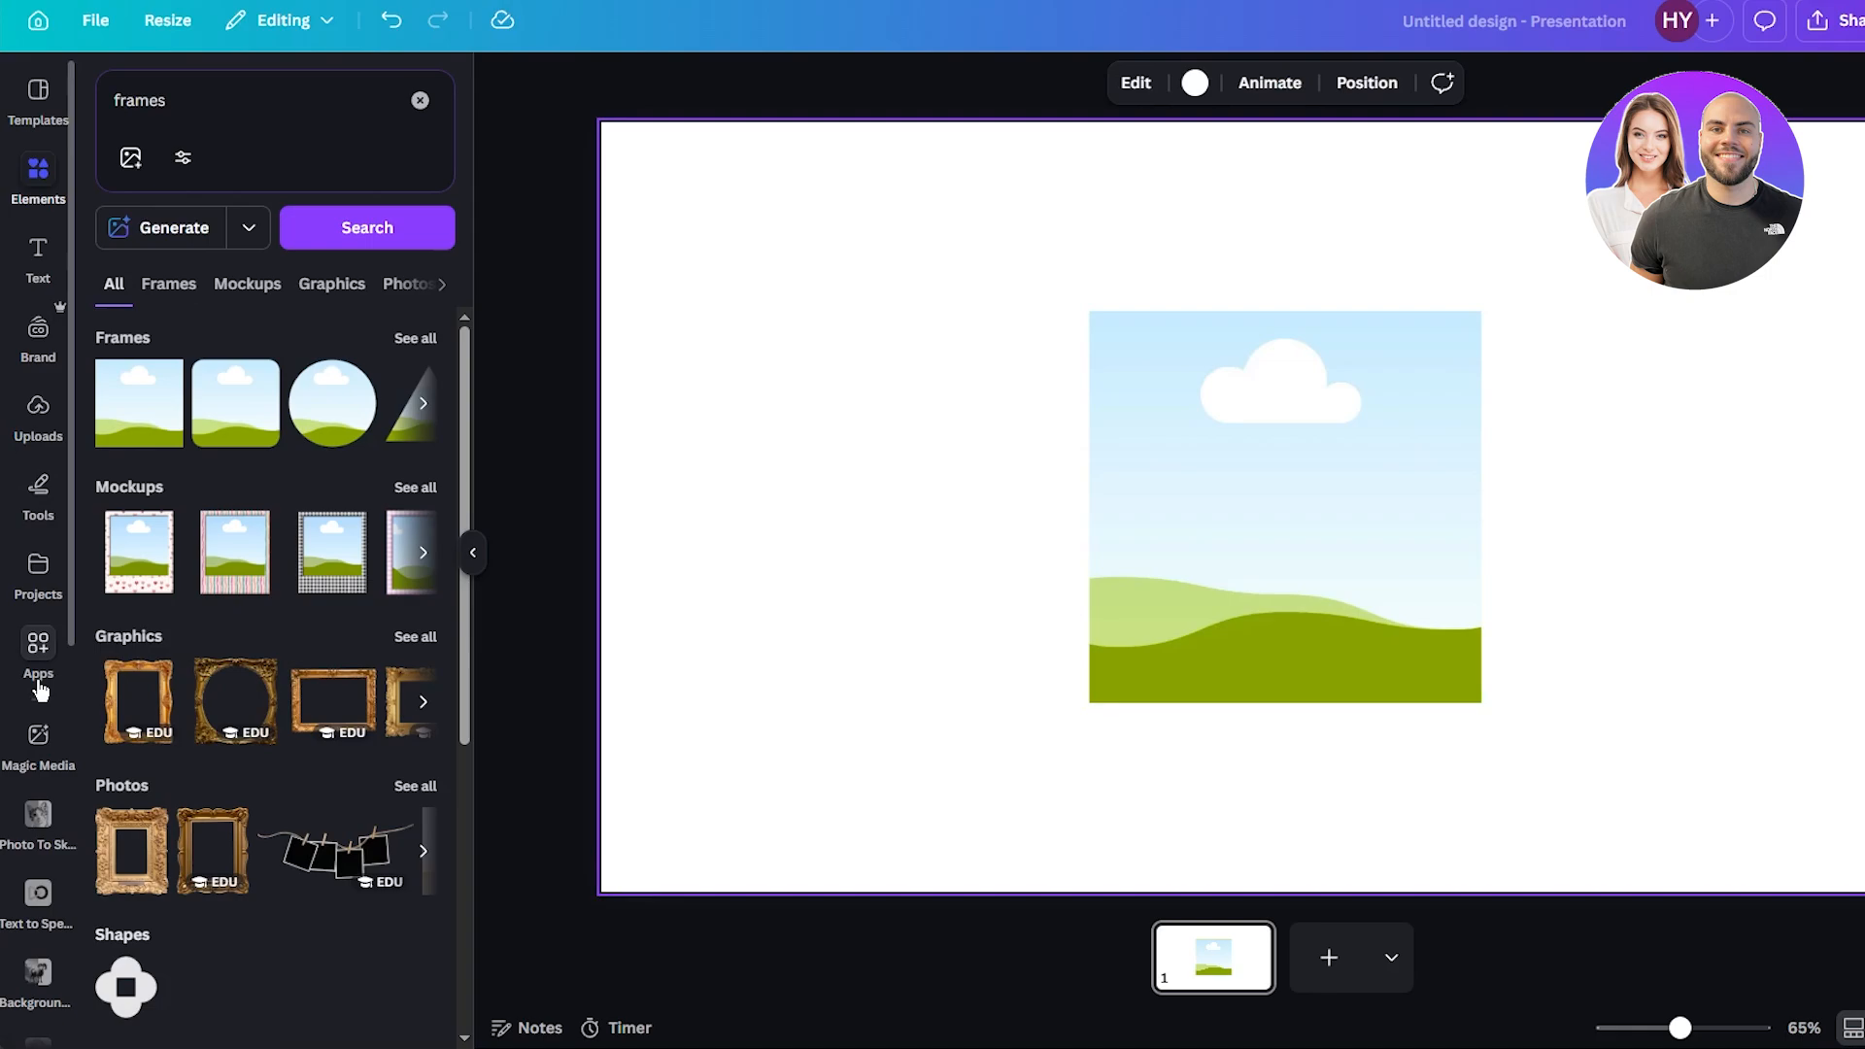
{"action": "scroll", "coordinate": [36, 743], "scroll_direction": "down", "scroll_amount": 2}
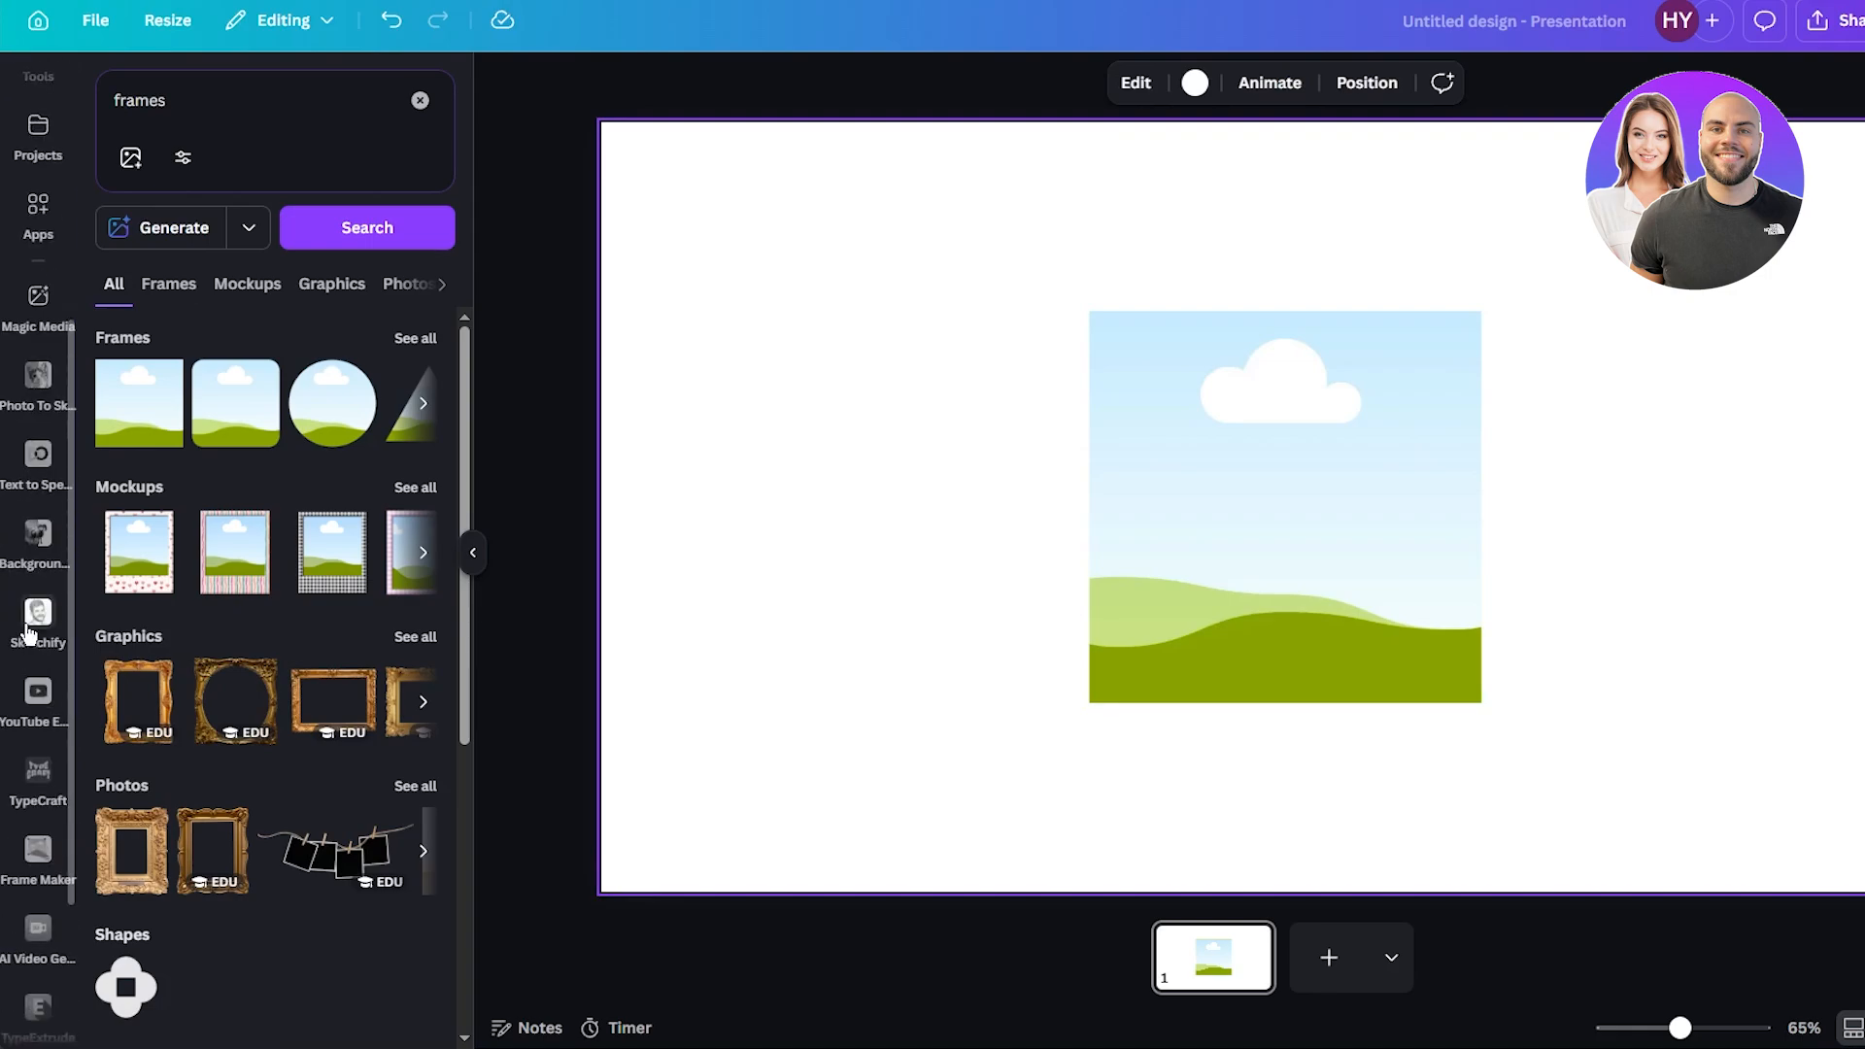
{"action": "scroll", "coordinate": [29, 636], "scroll_direction": "up", "scroll_amount": 2}
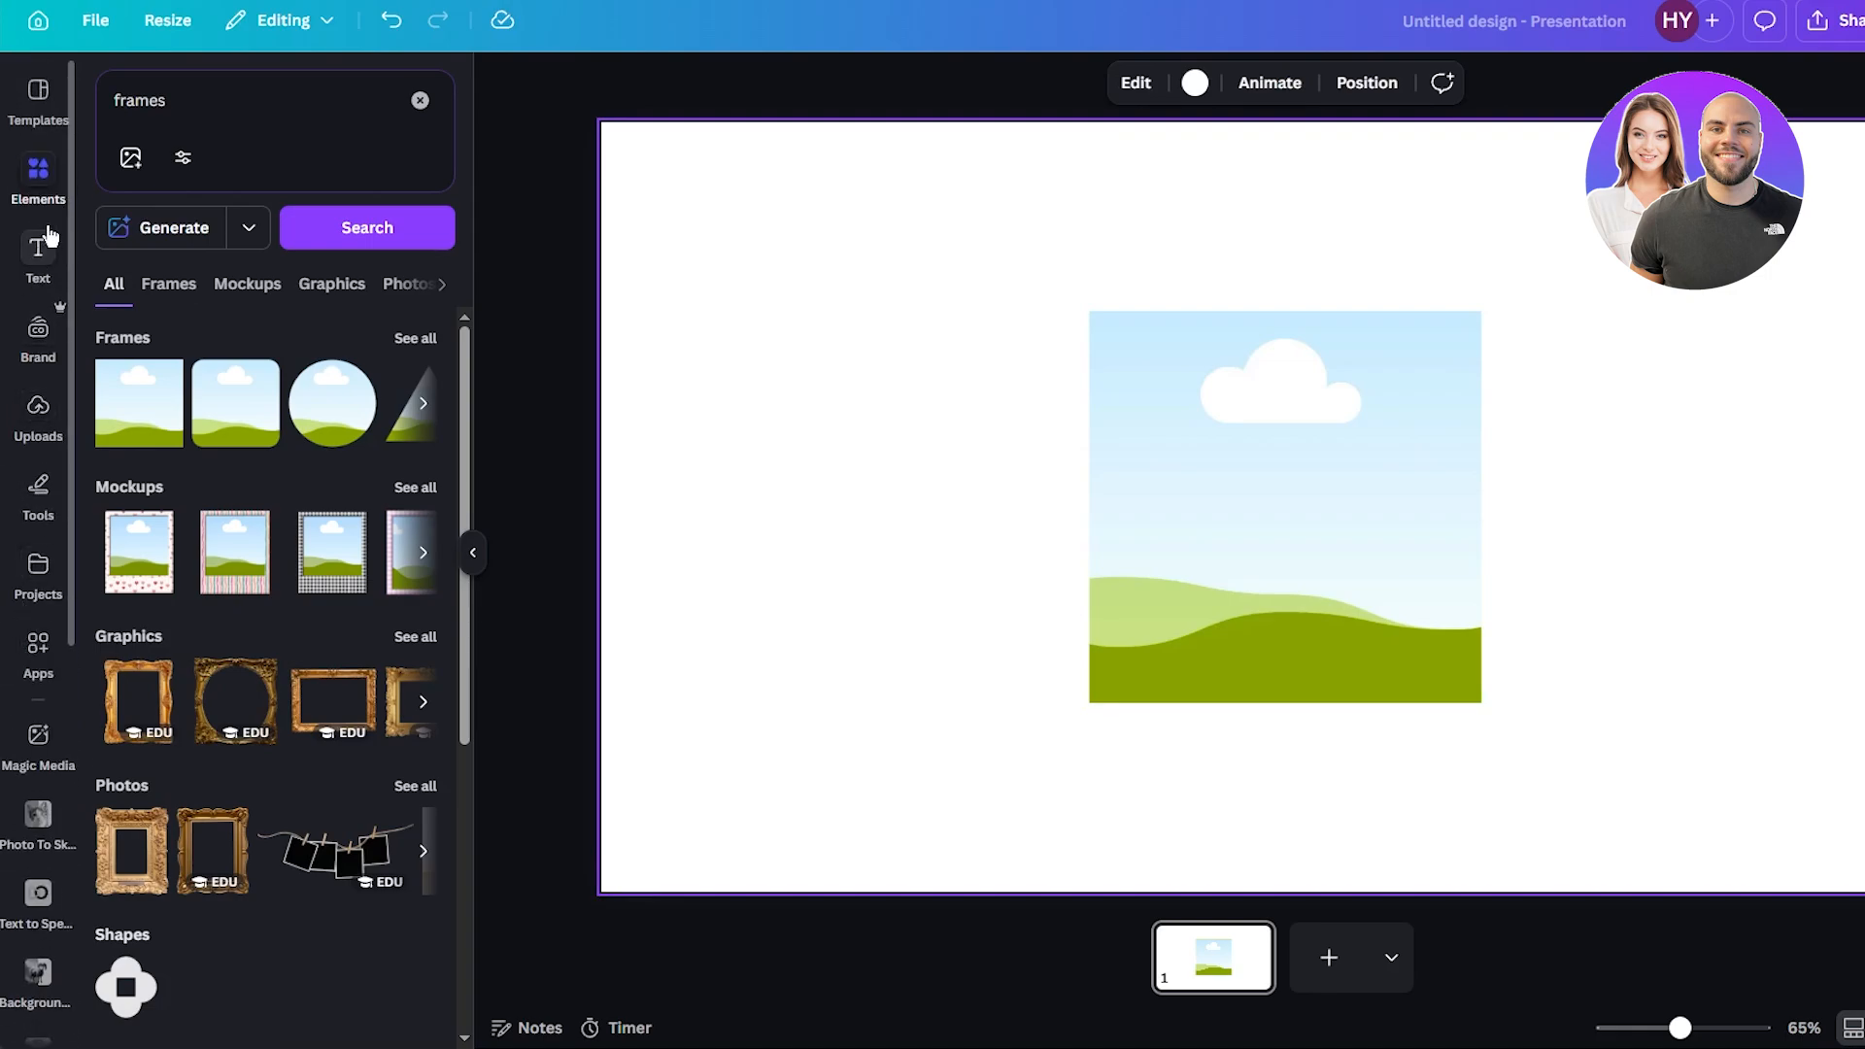
{"action": "left_click", "coordinate": [38, 412]}
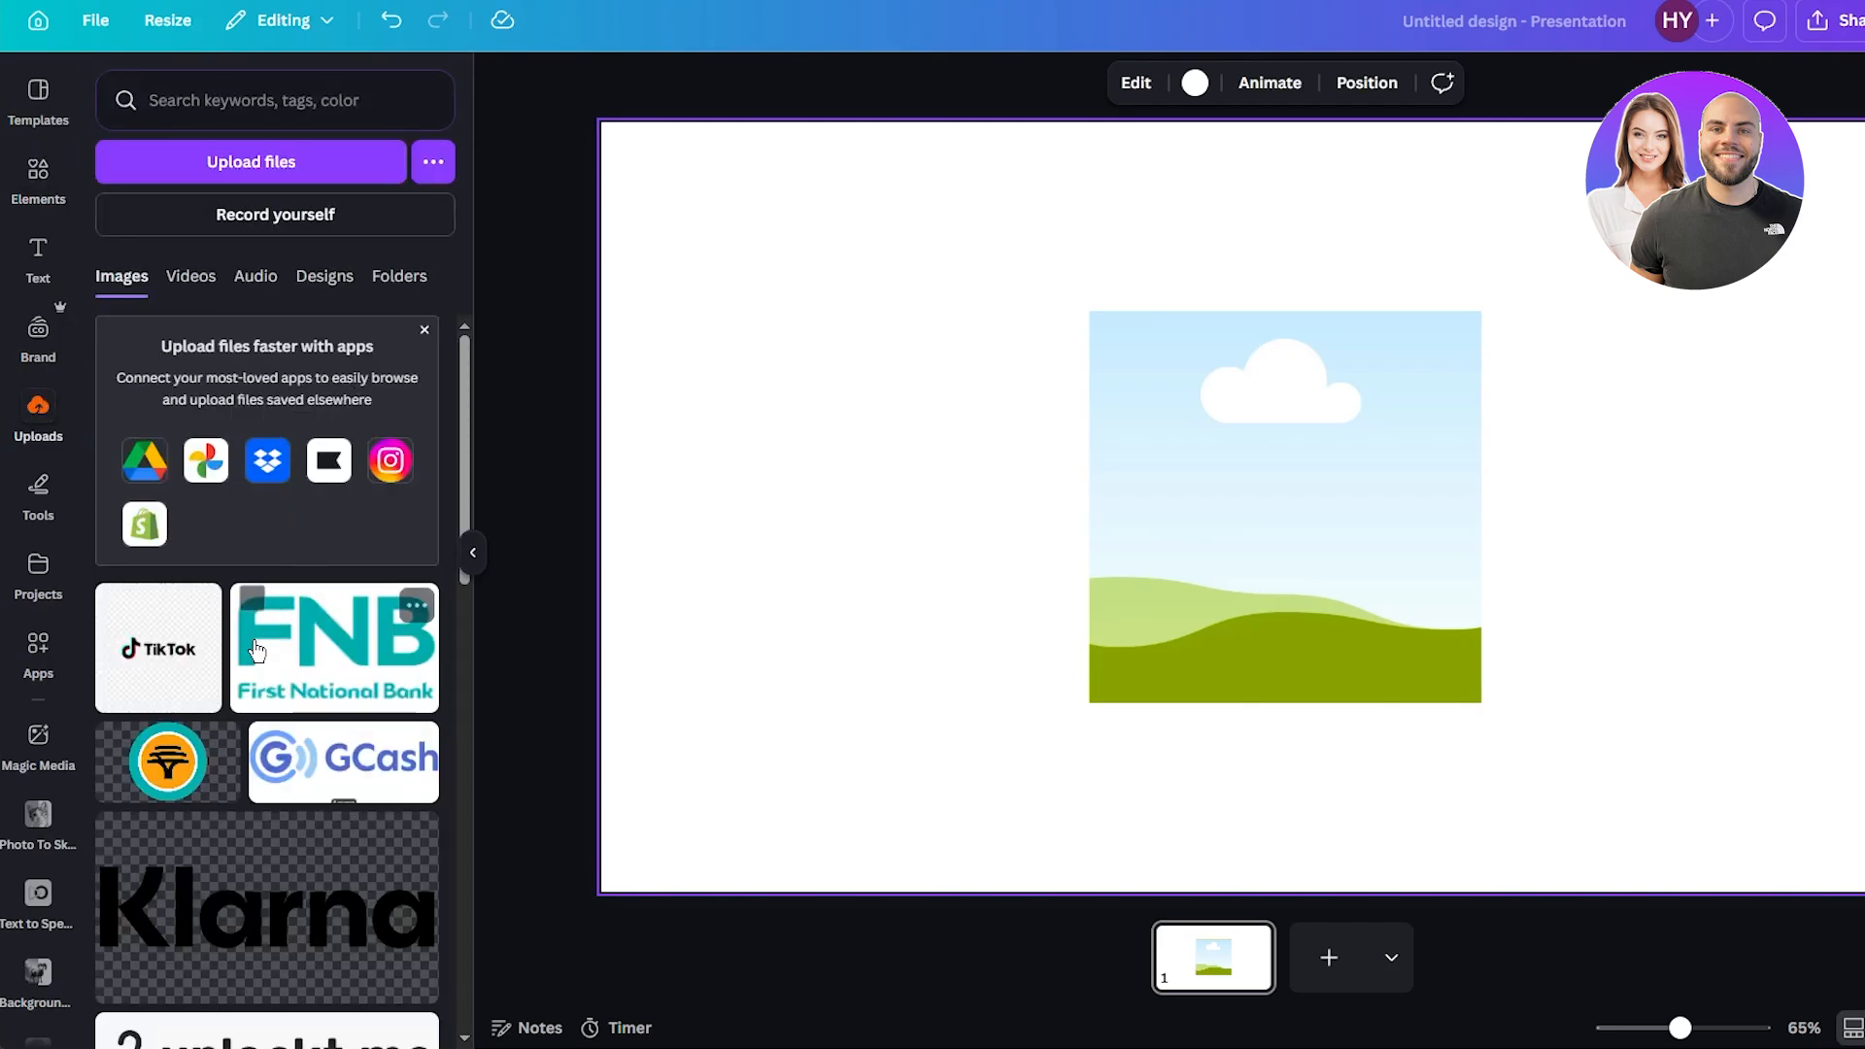
{"action": "scroll", "coordinate": [191, 665], "scroll_direction": "down", "scroll_amount": 3}
{"action": "left_click_drag", "start_coordinate": [209, 529], "coordinate": [1284, 503]}
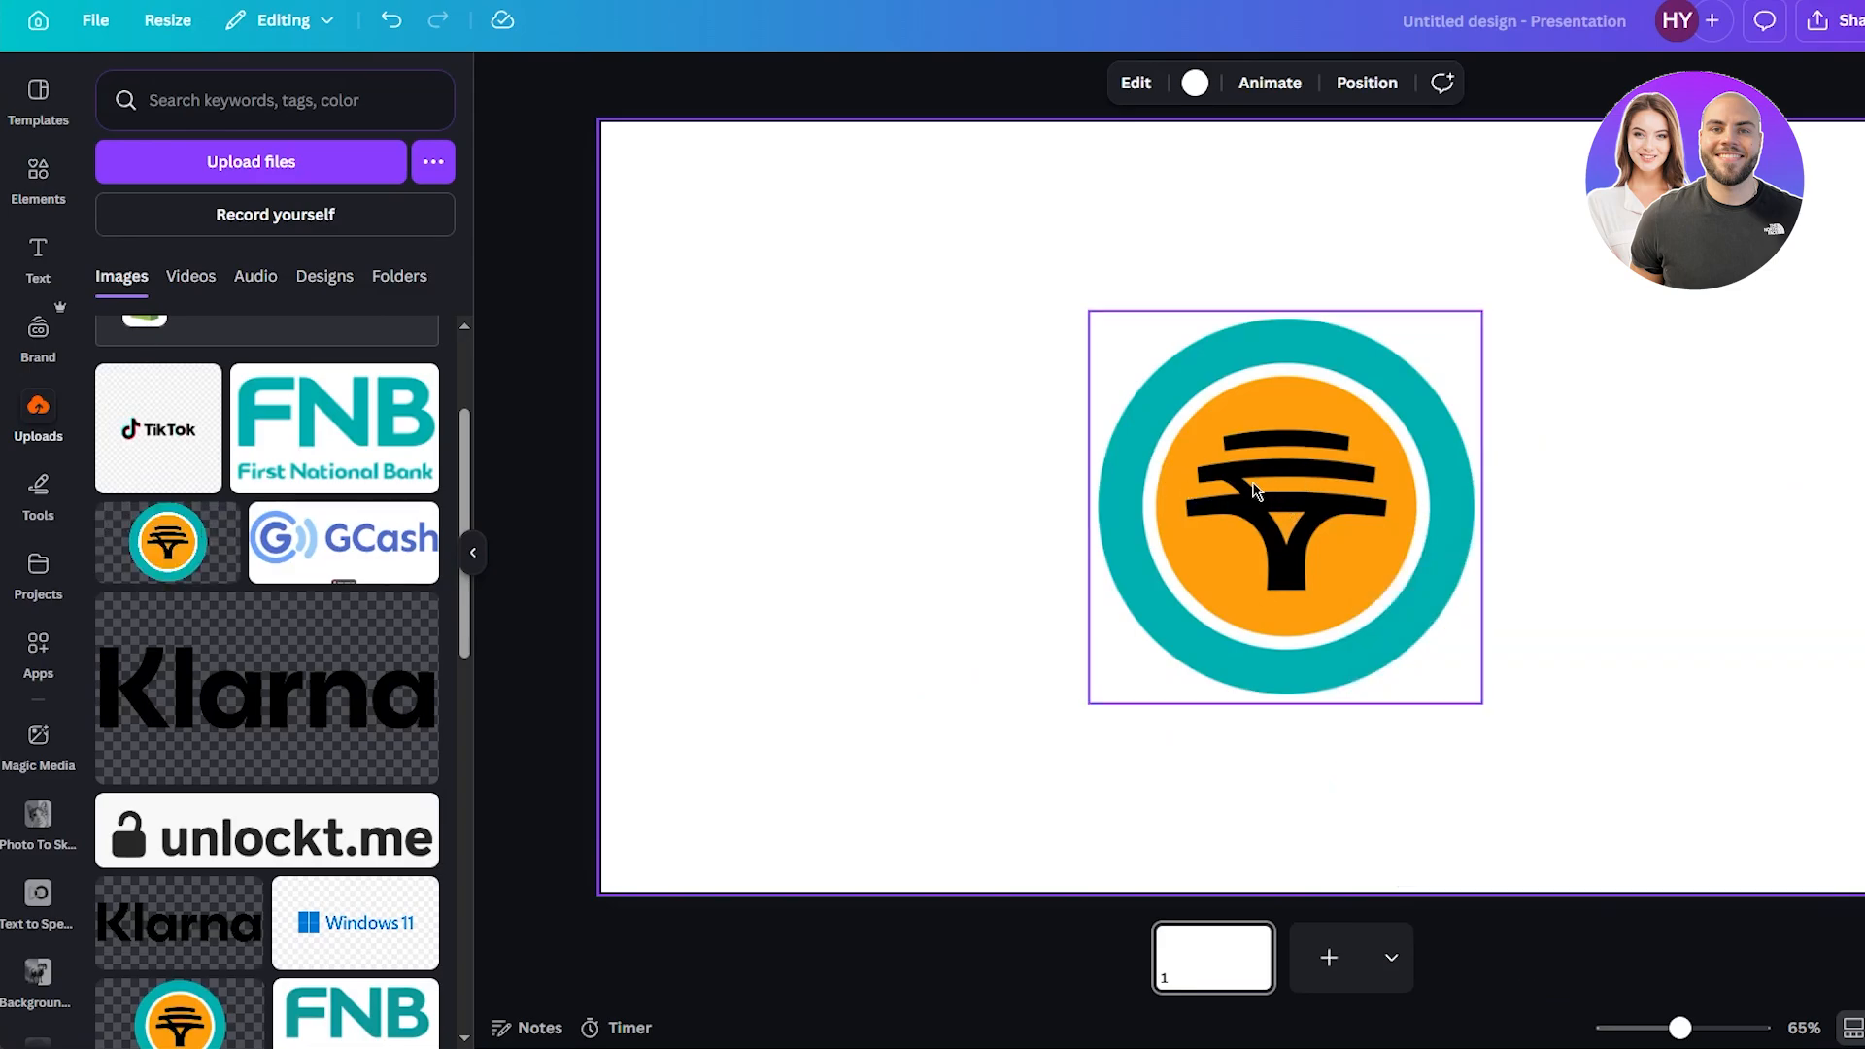
{"action": "left_click", "coordinate": [1253, 491]}
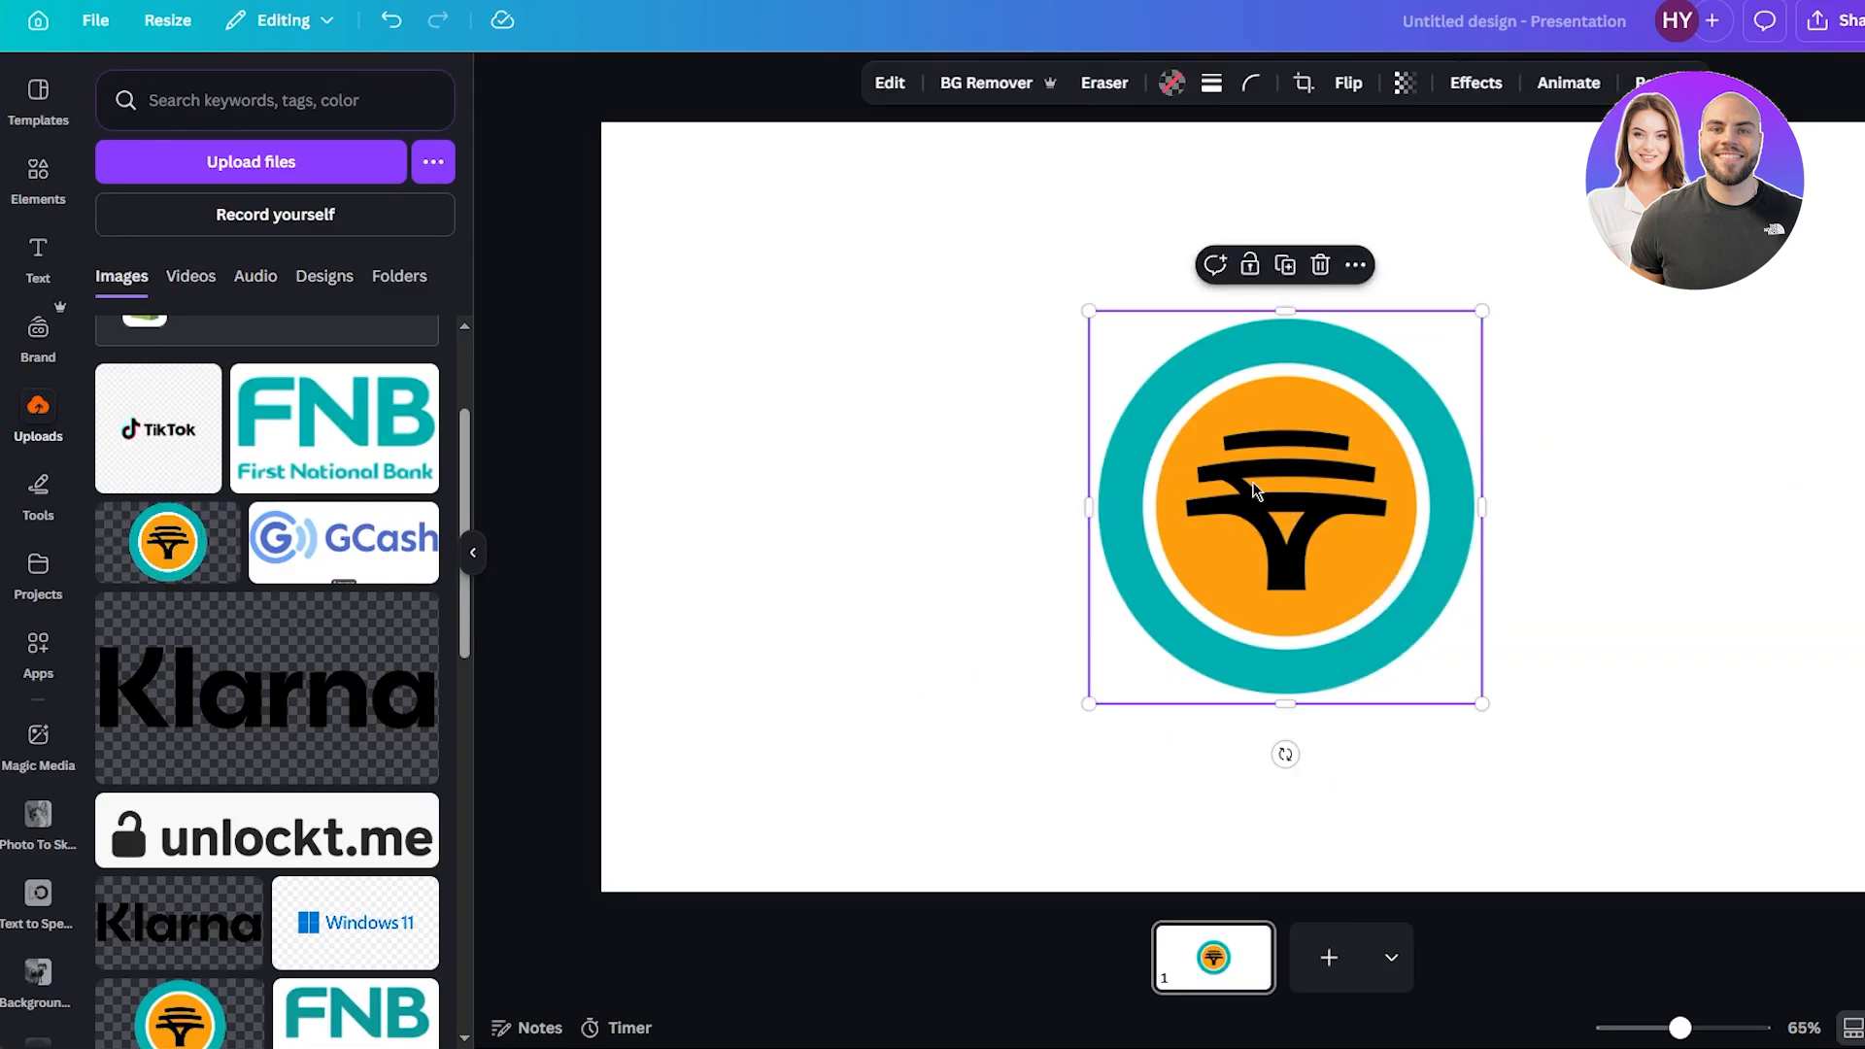
{"action": "left_click_drag", "start_coordinate": [1253, 490], "coordinate": [1520, 719]}
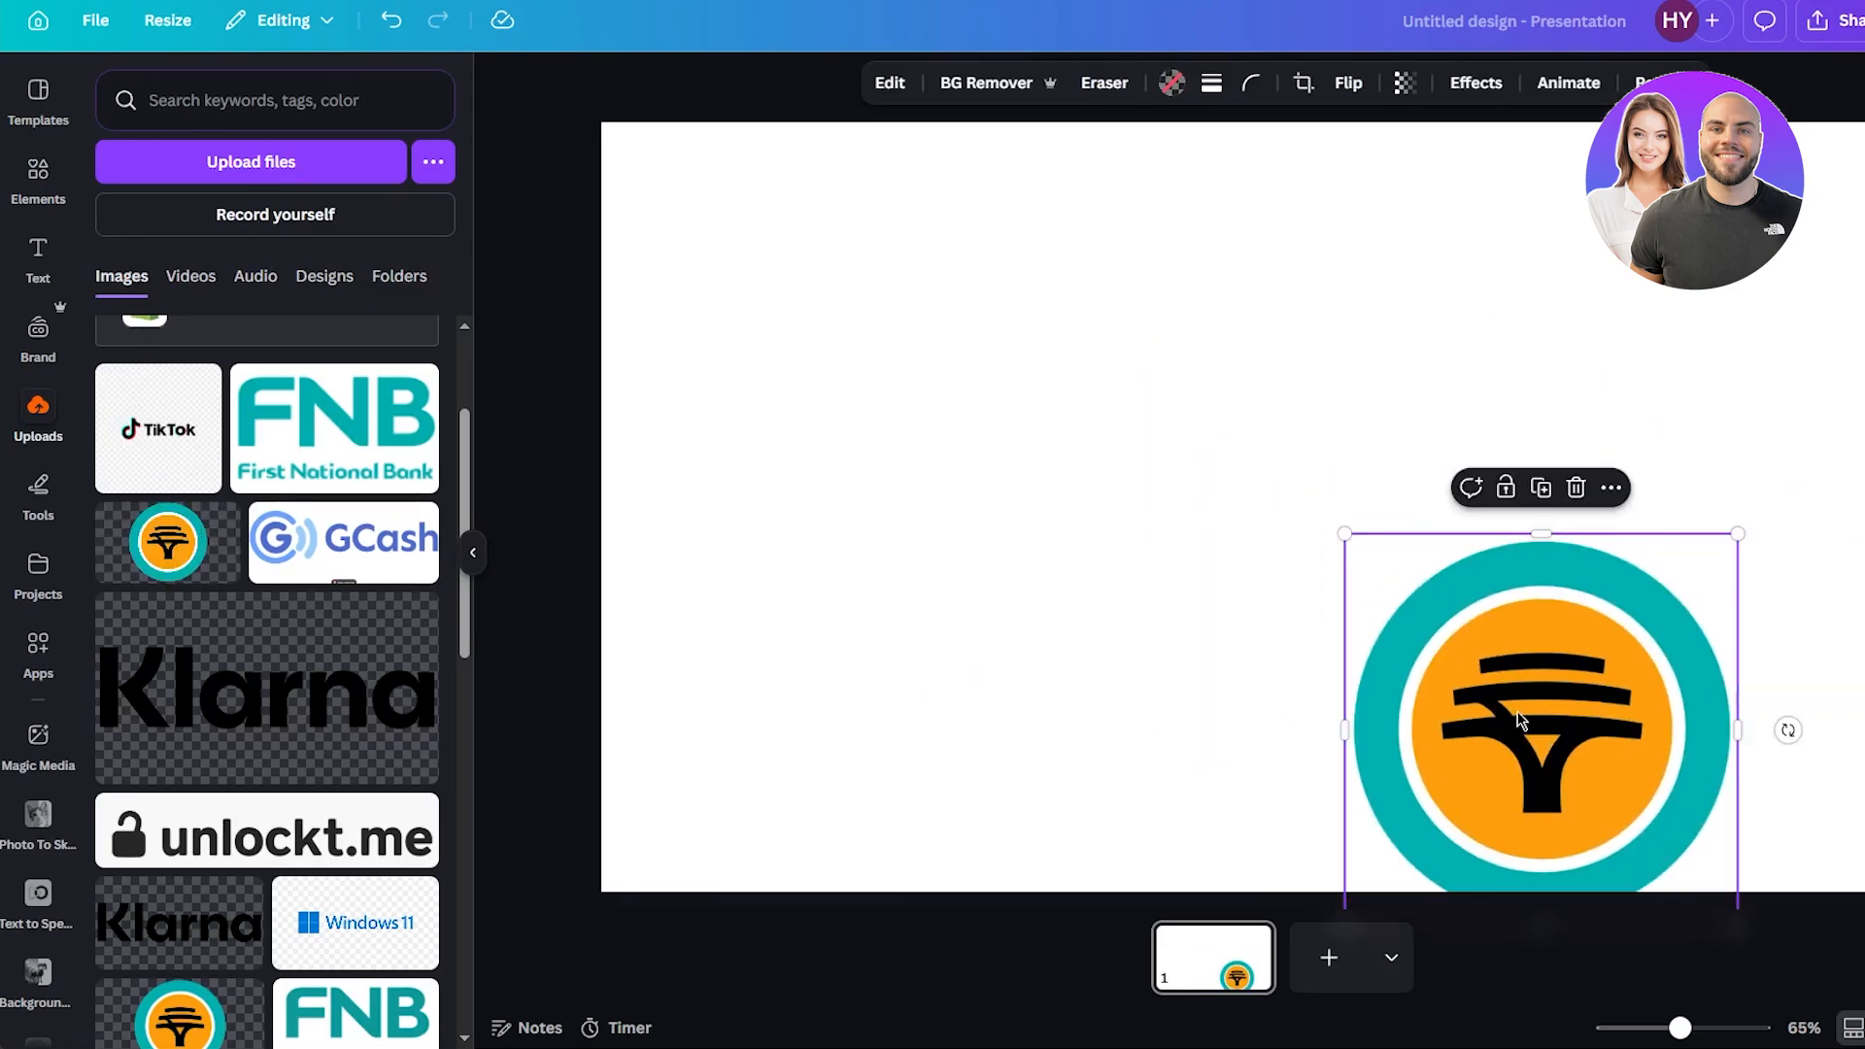
{"action": "key", "text": "ctrl+z"}
{"action": "key", "text": "Escape"}
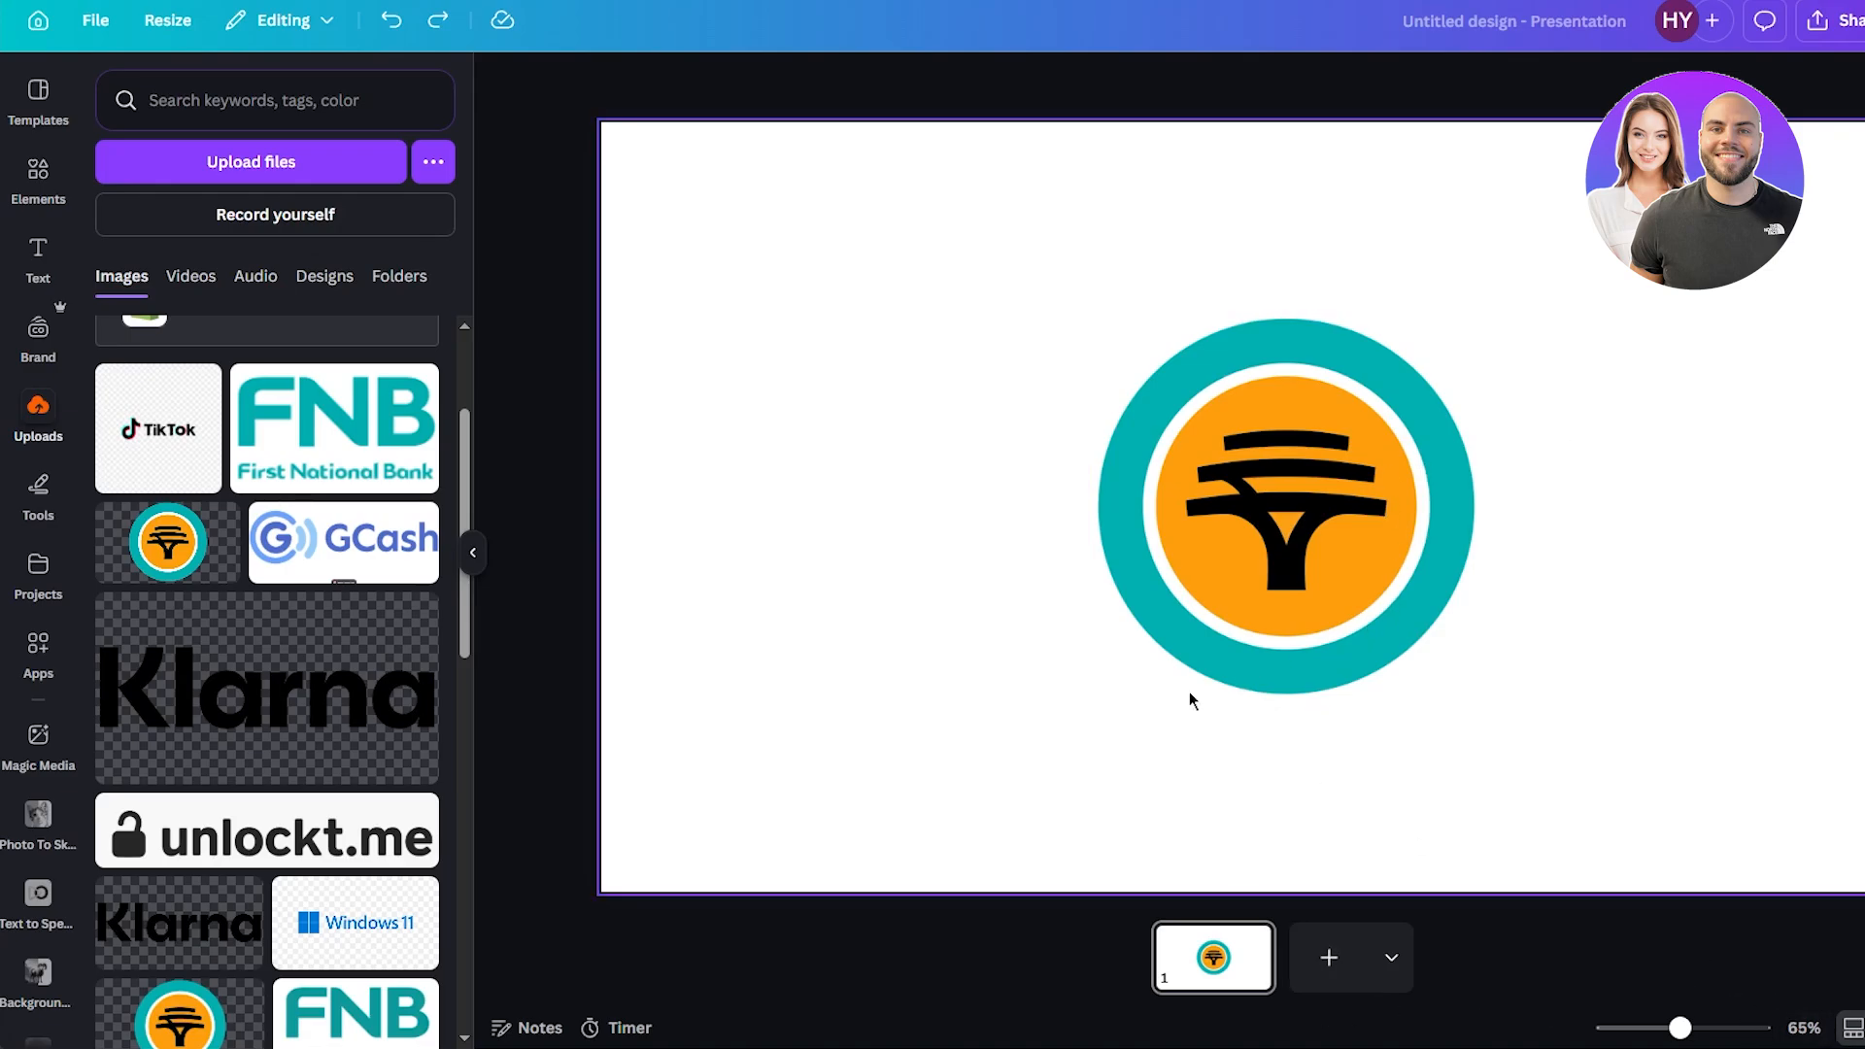
Try replacing the square frame with a film-strip frame from the frames results, then undo it.
{"action": "left_click_drag", "start_coordinate": [1191, 700], "coordinate": [1266, 672]}
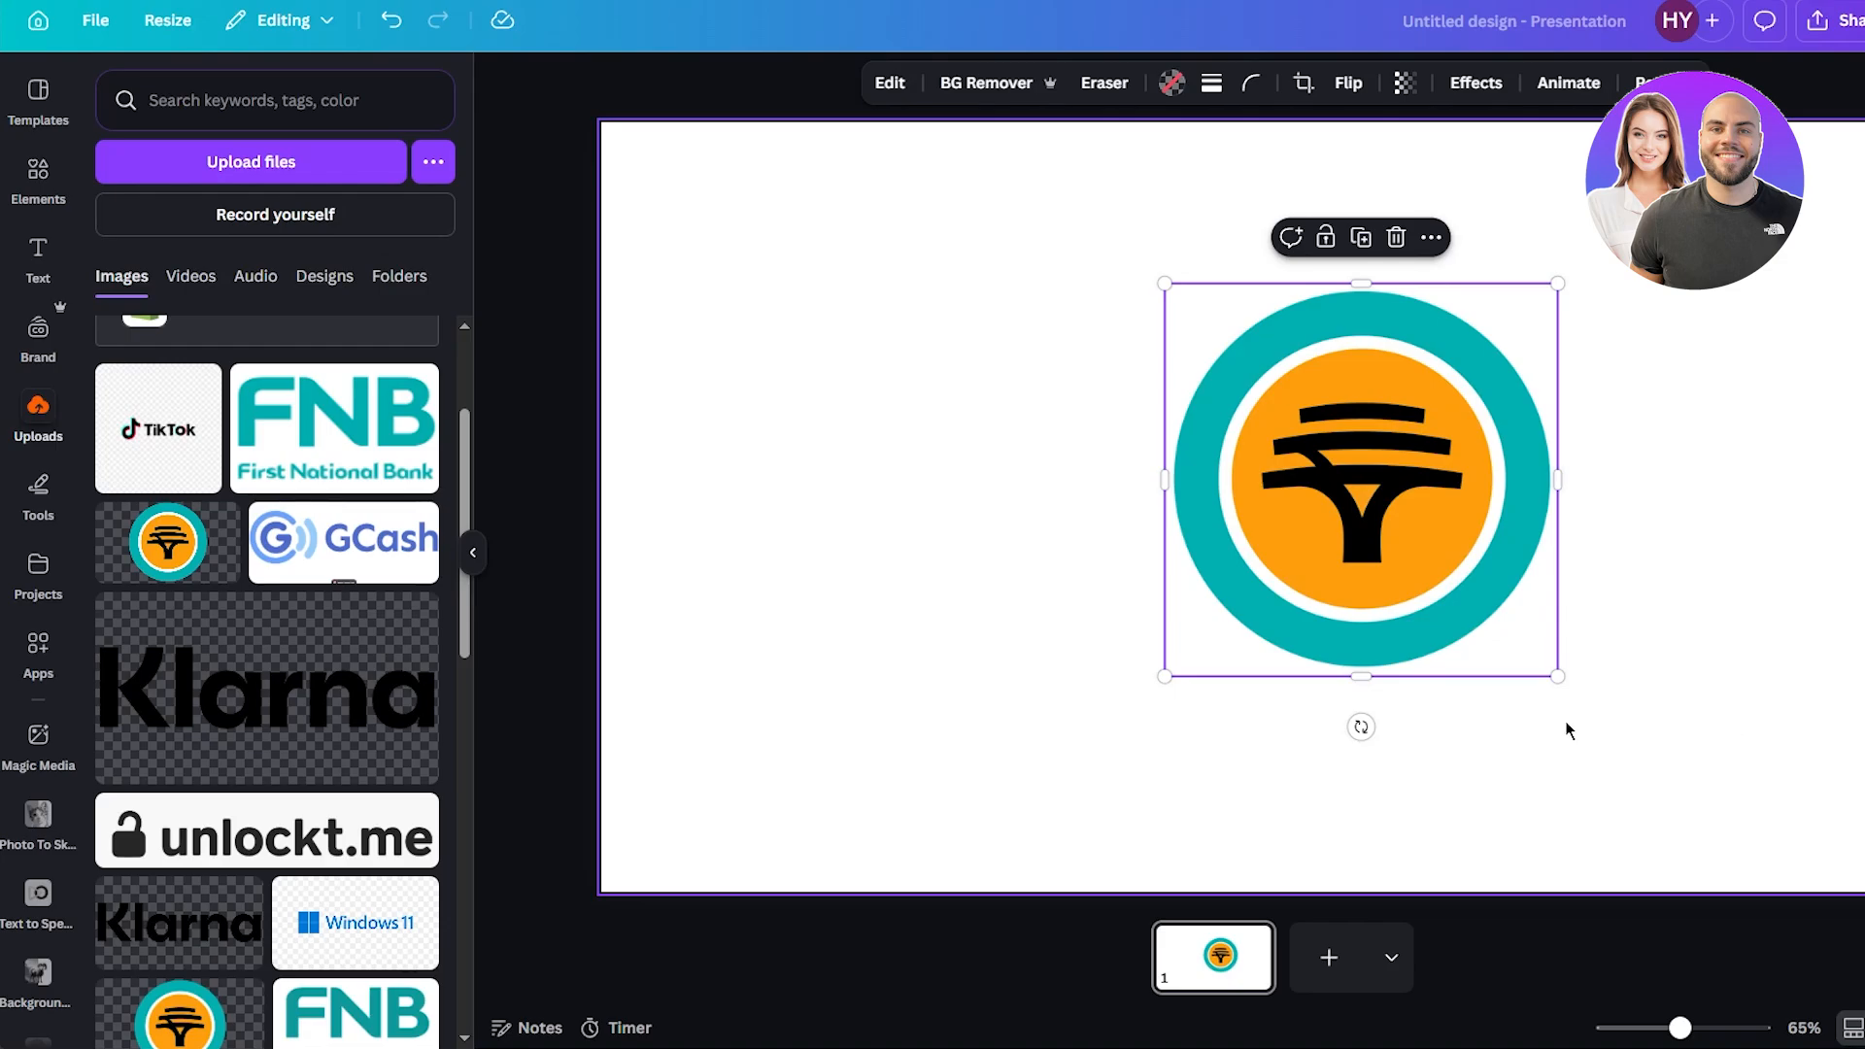
{"action": "left_click", "coordinate": [38, 177]}
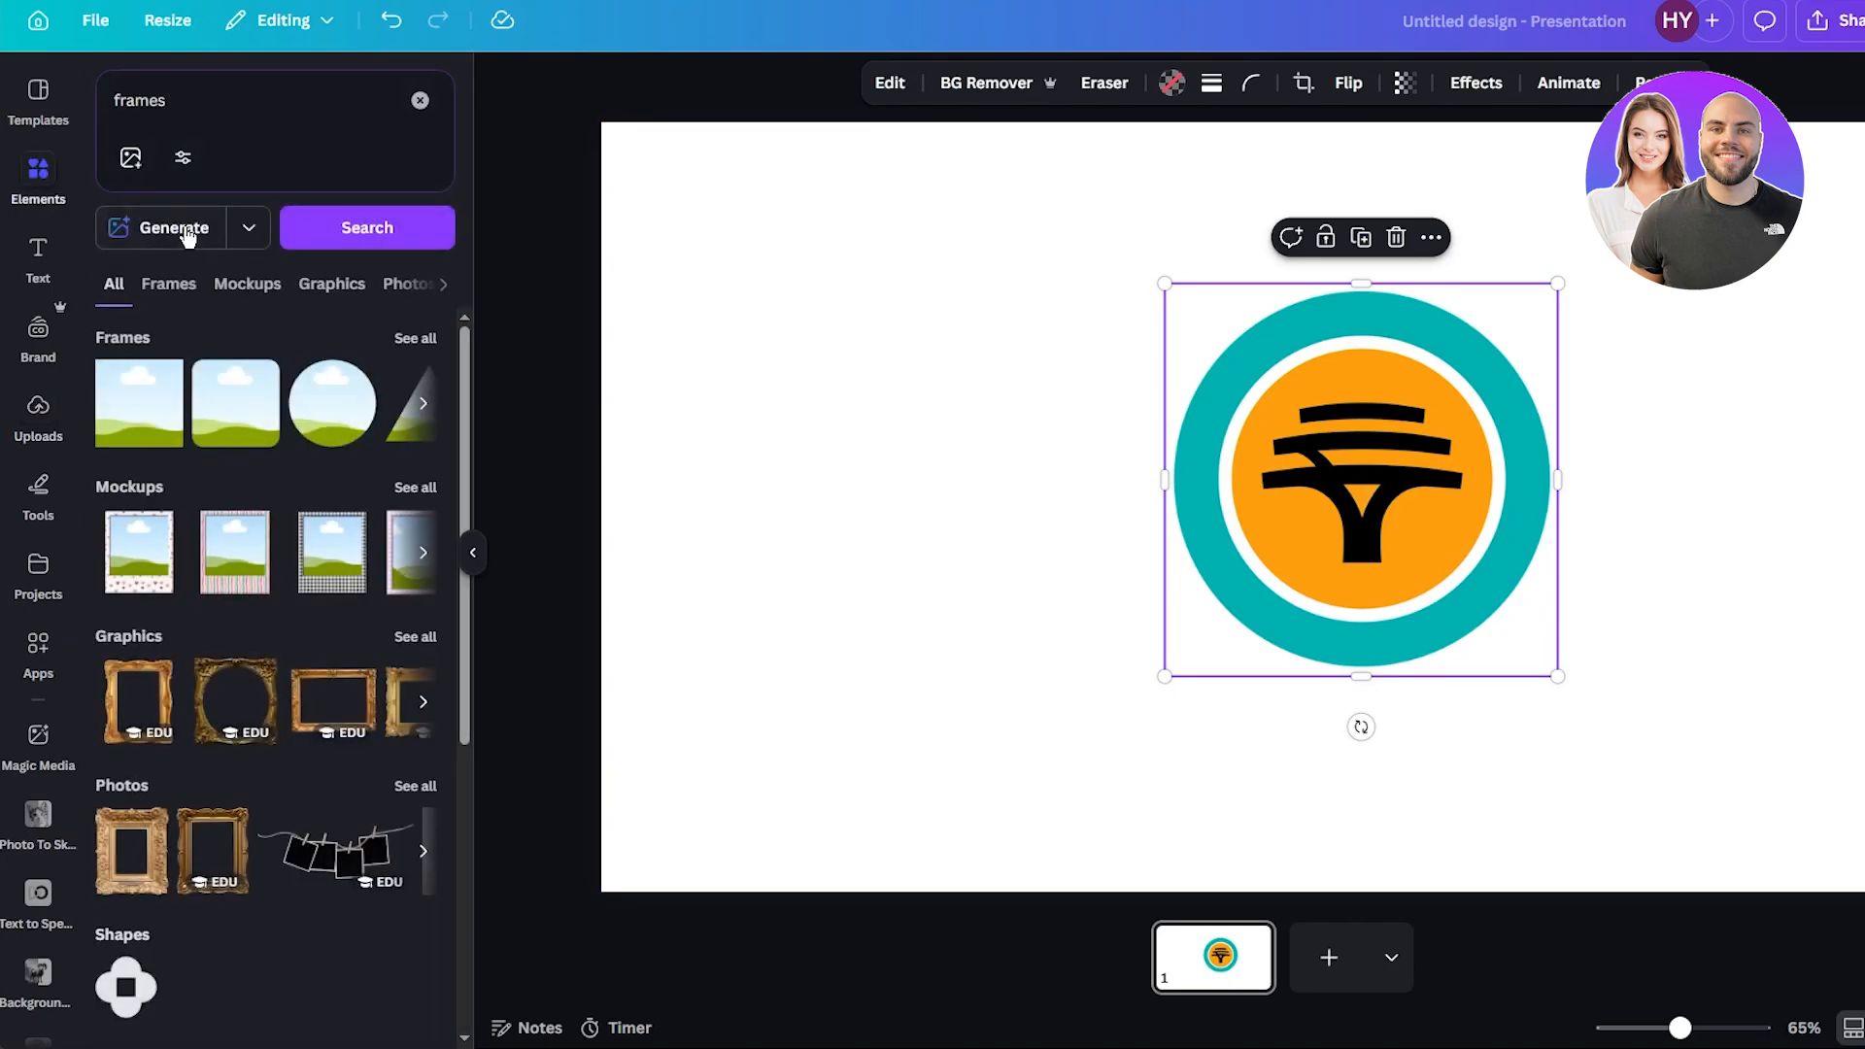
{"action": "left_click", "coordinate": [418, 338]}
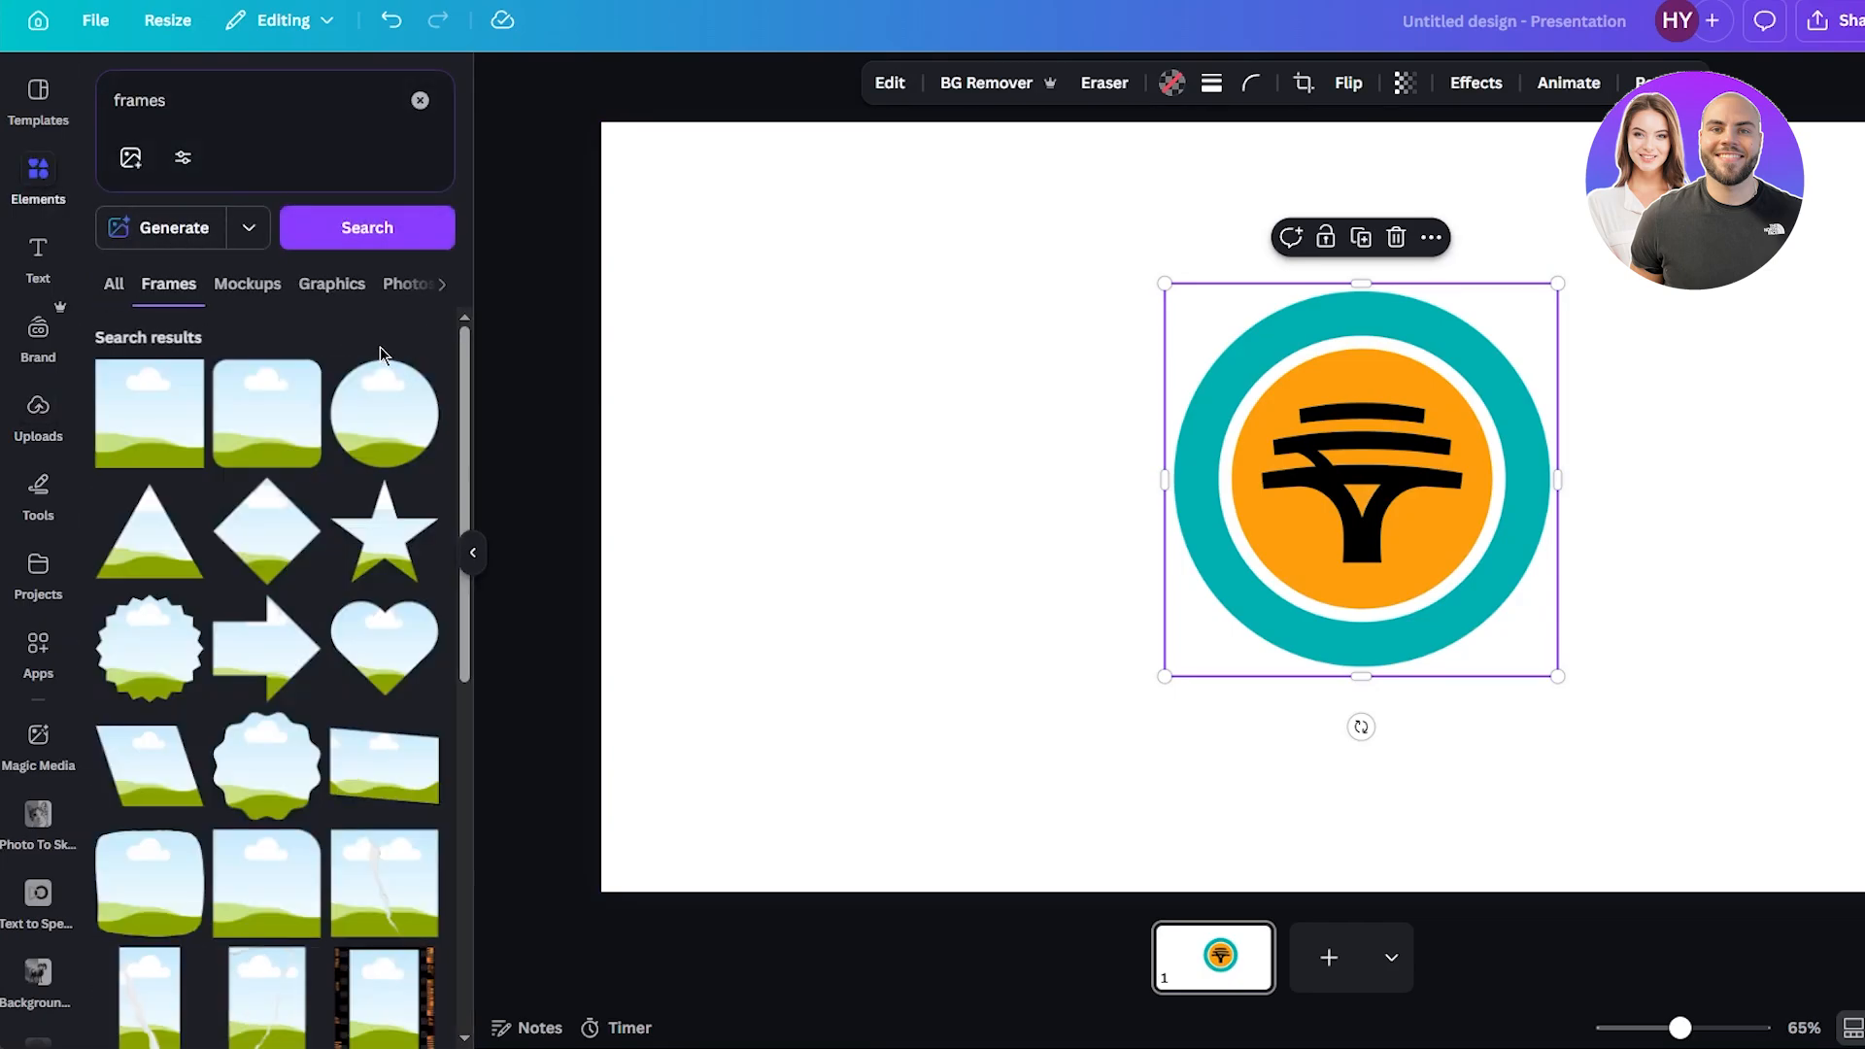
{"action": "scroll", "coordinate": [239, 532], "scroll_direction": "down", "scroll_amount": 5}
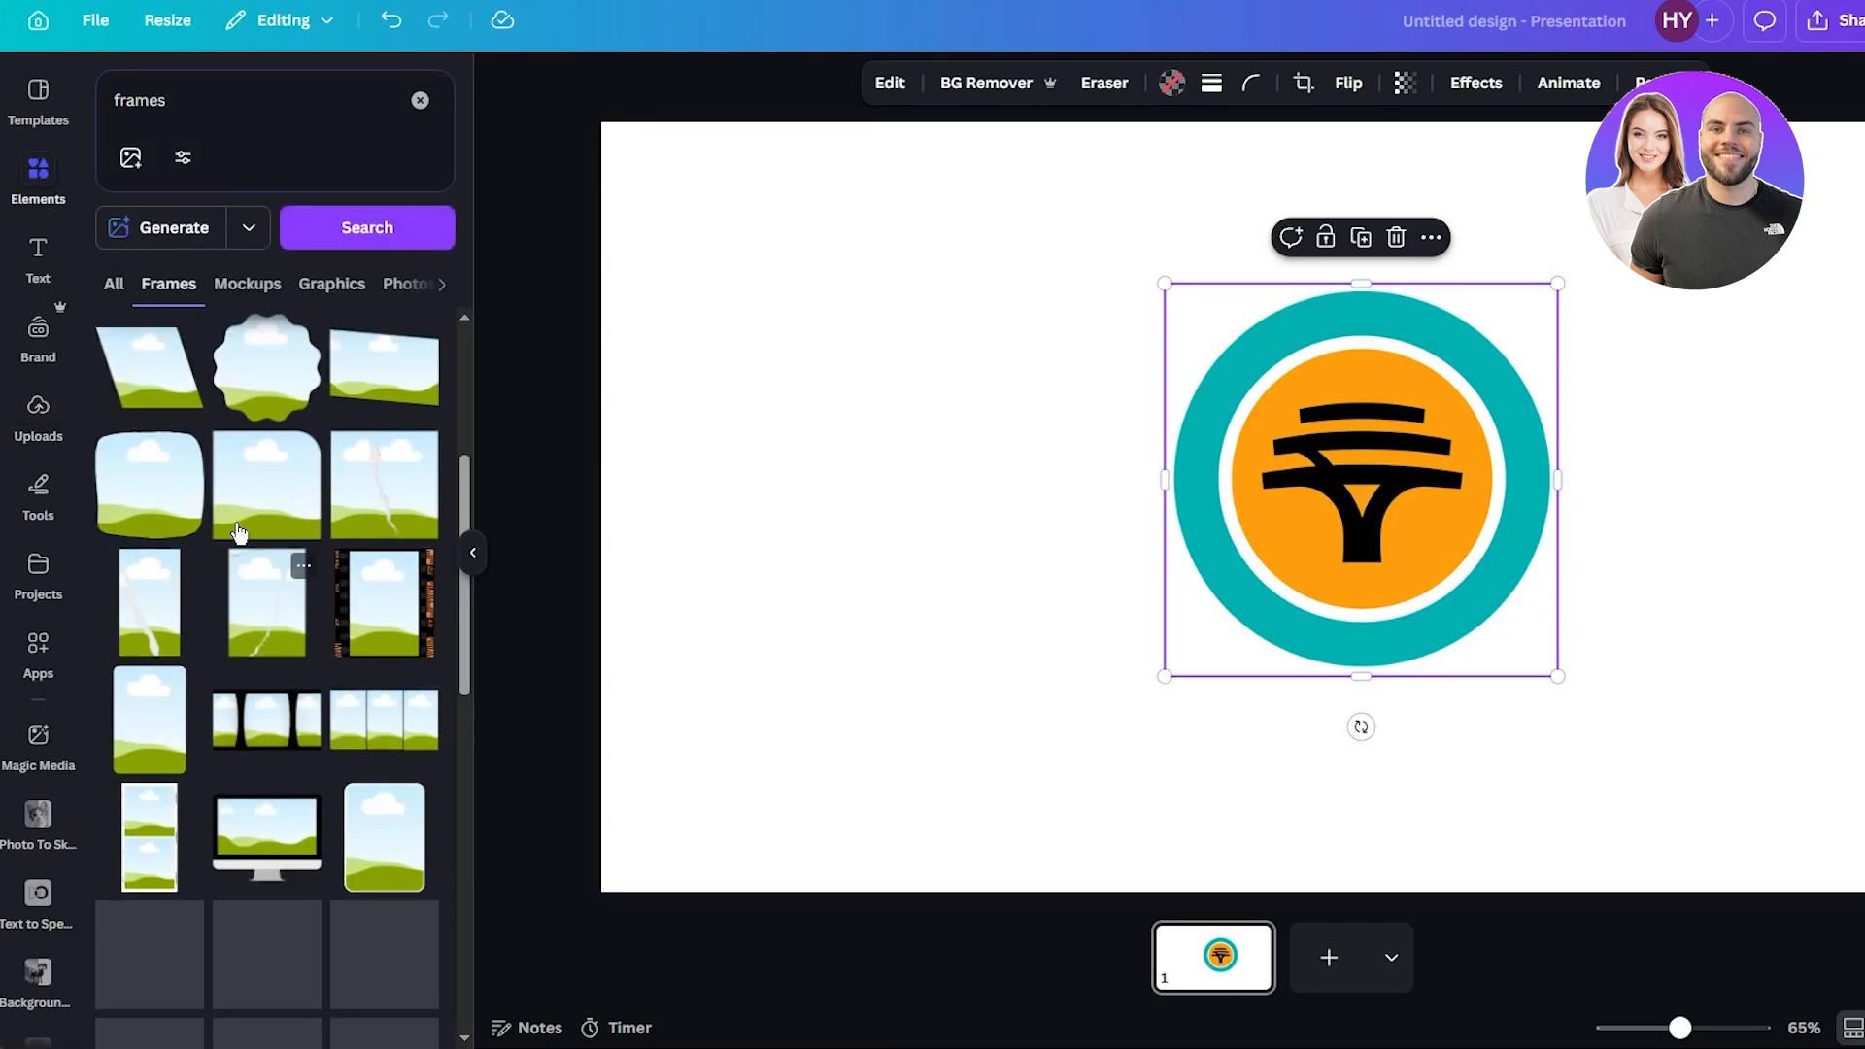
{"action": "left_click", "coordinate": [381, 603]}
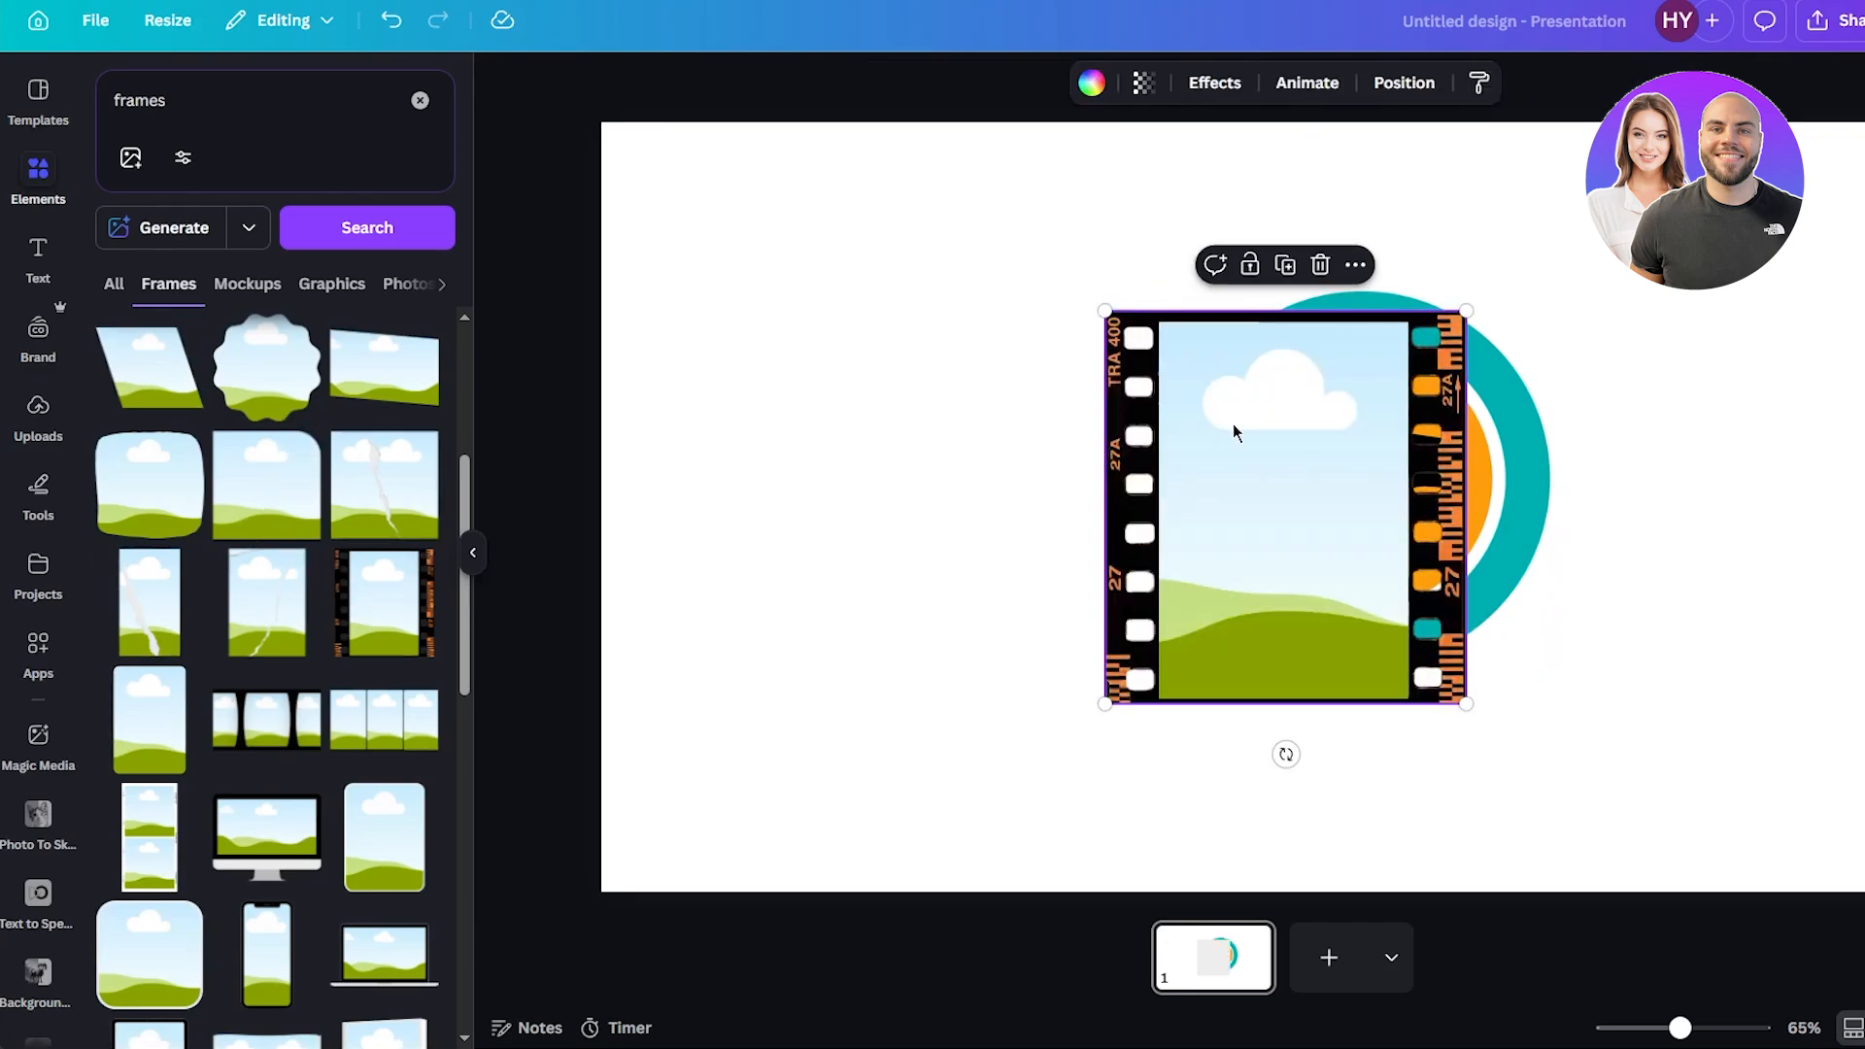
{"action": "key", "text": "ctrl+z"}
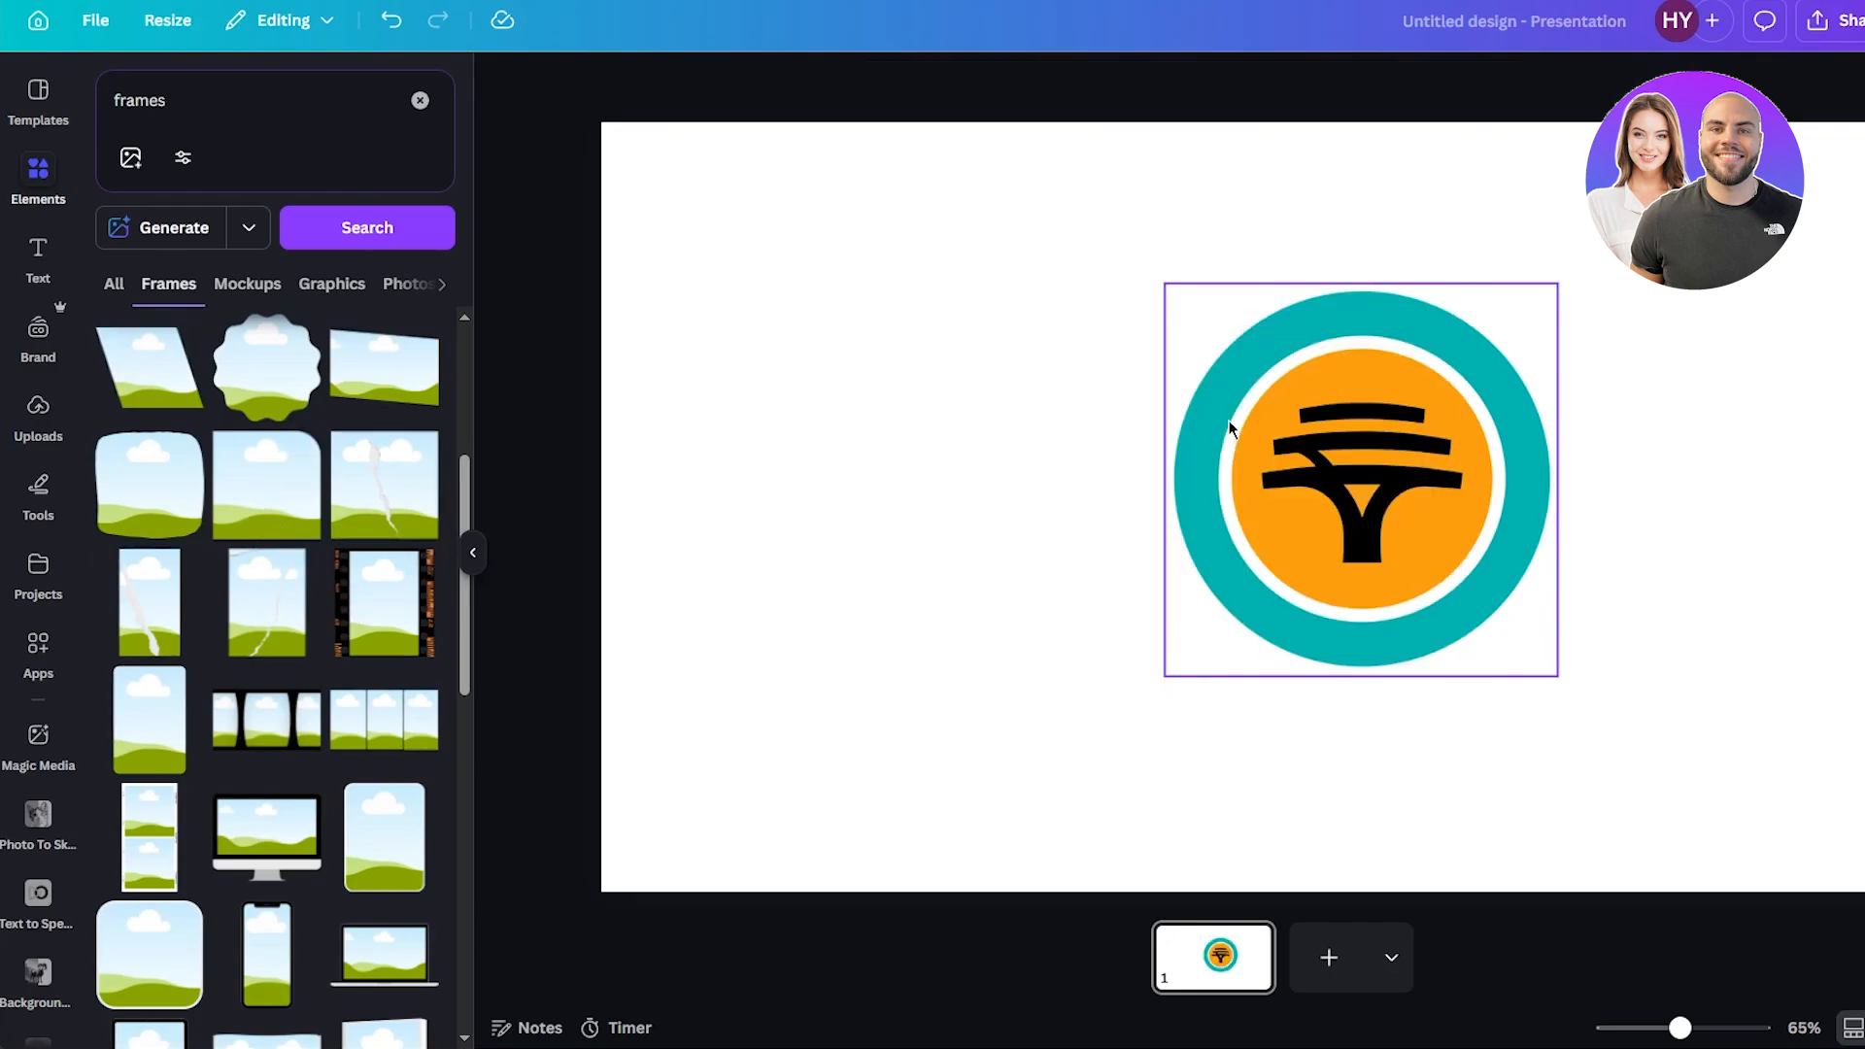
Remove the FNB logo from the square frame.
{"action": "left_click", "coordinate": [1183, 281]}
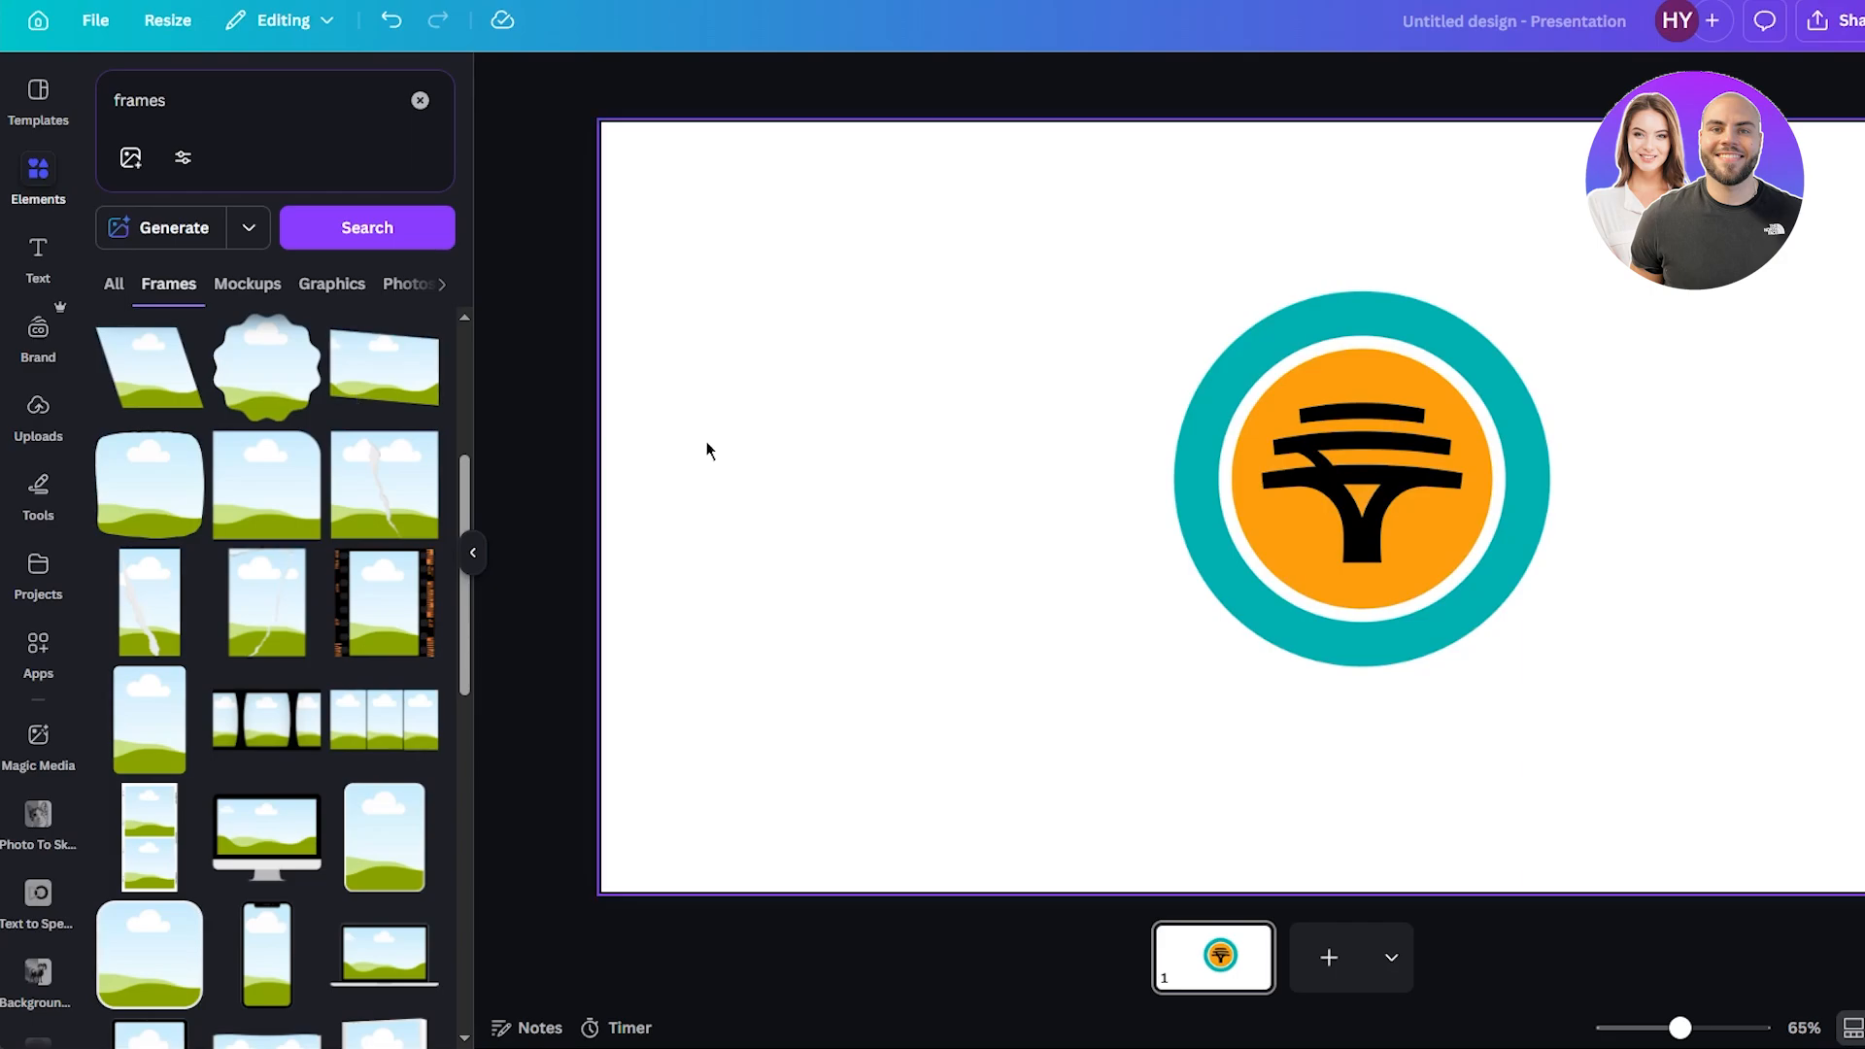
{"action": "left_click", "coordinate": [1316, 428]}
{"action": "key", "text": "Delete"}
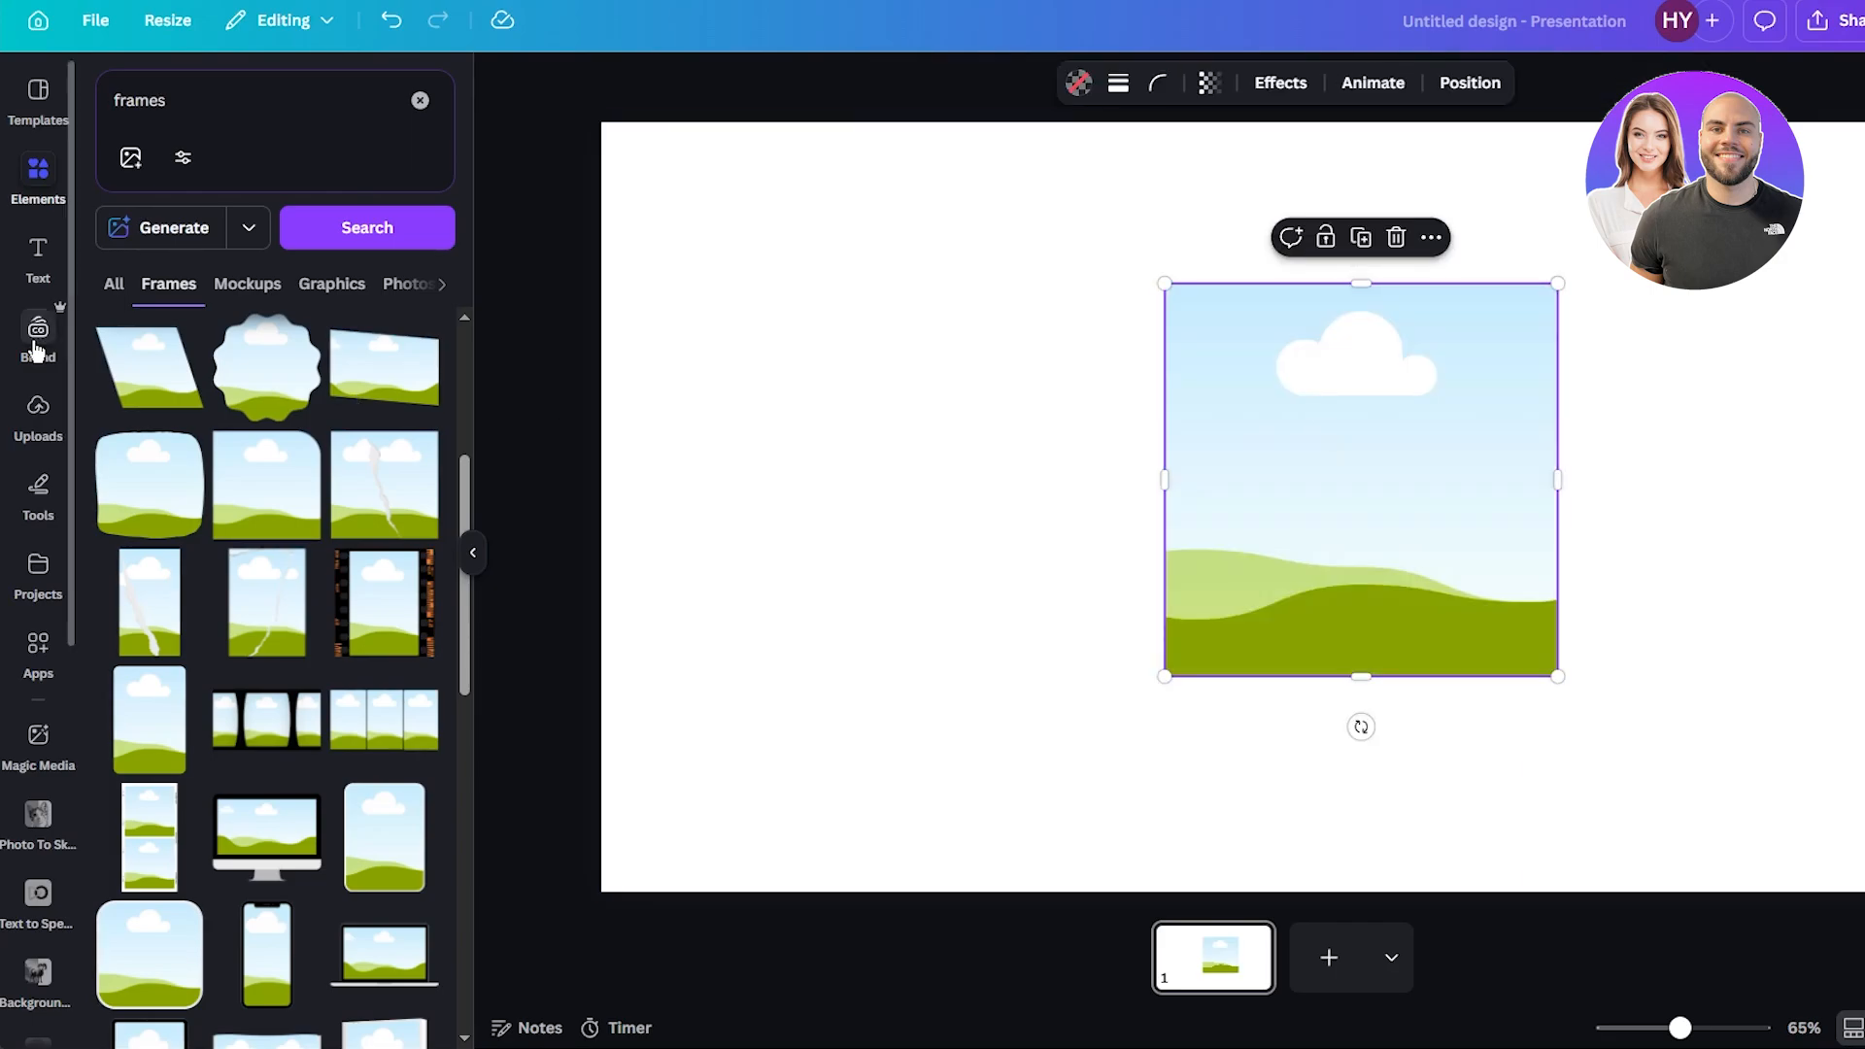
Clear the elements search, open Shapes and add a rectangular speech bubble to the left of the page.
{"action": "scroll", "coordinate": [175, 308], "scroll_direction": "up", "scroll_amount": 4}
{"action": "left_click", "coordinate": [39, 180]}
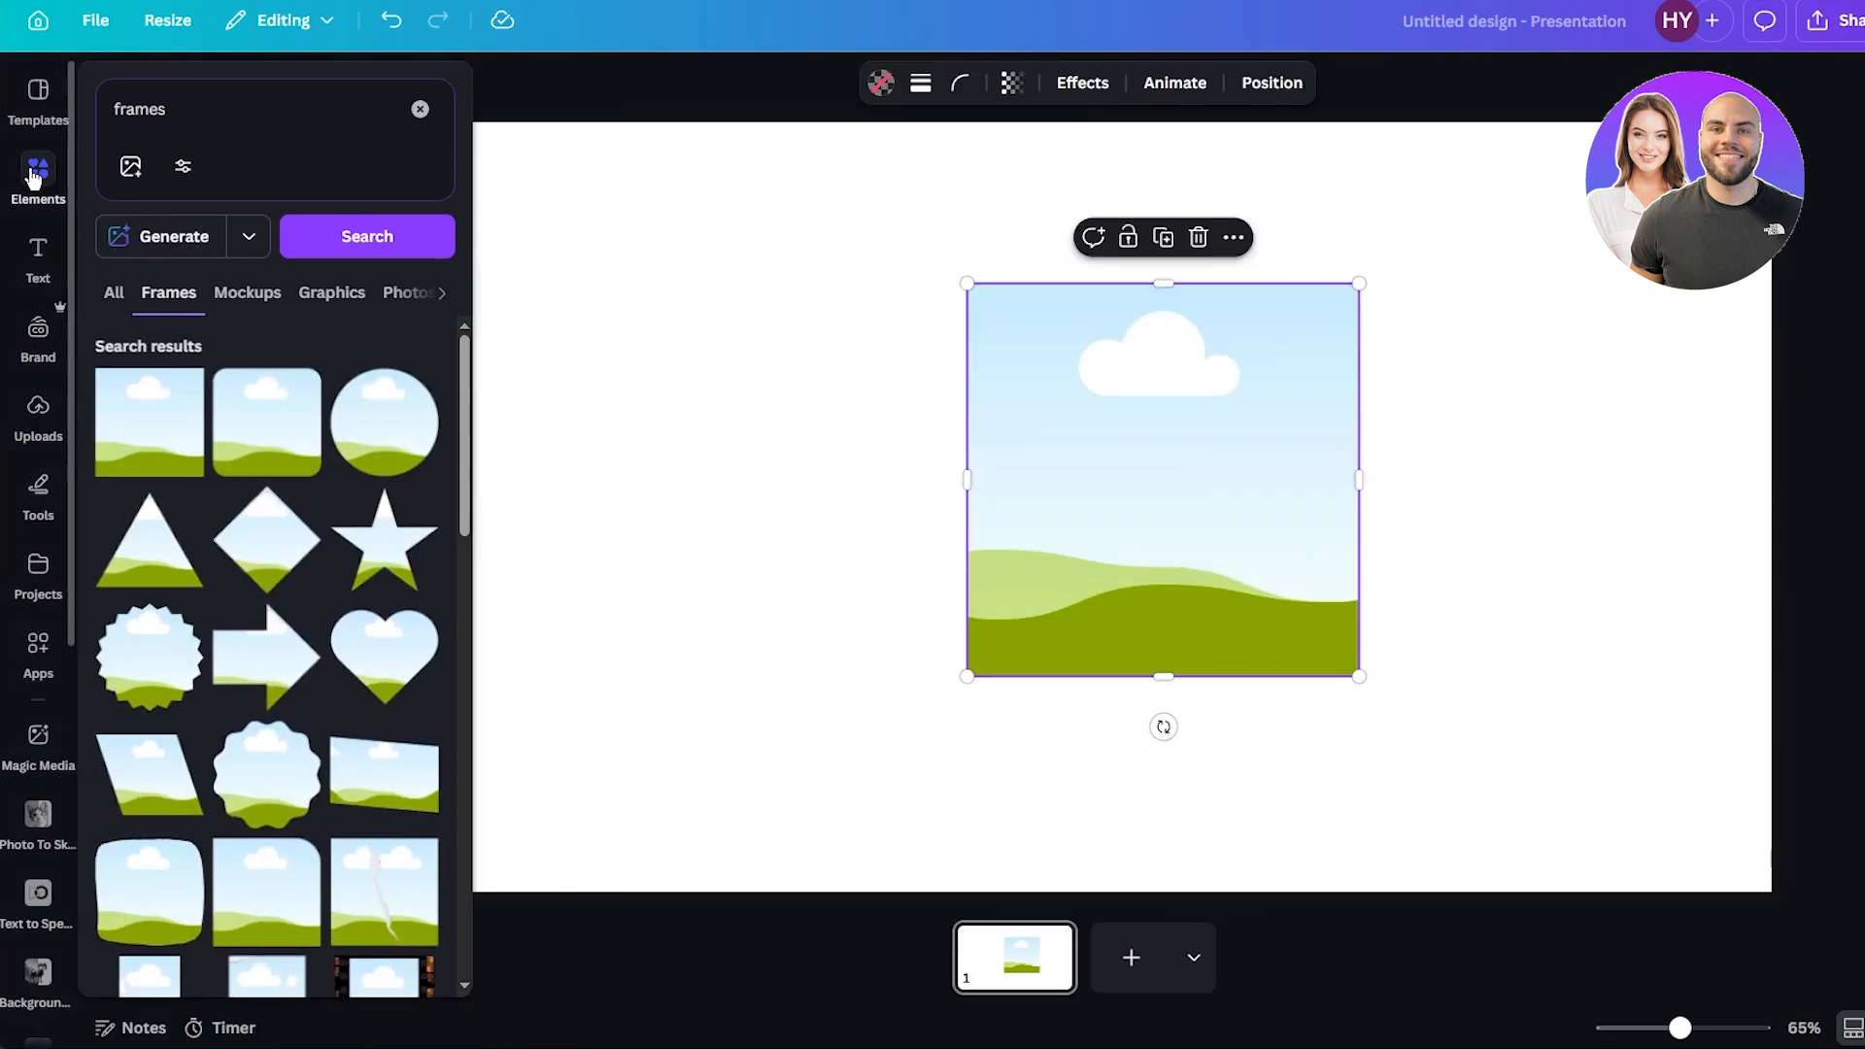
{"action": "left_click", "coordinate": [420, 109]}
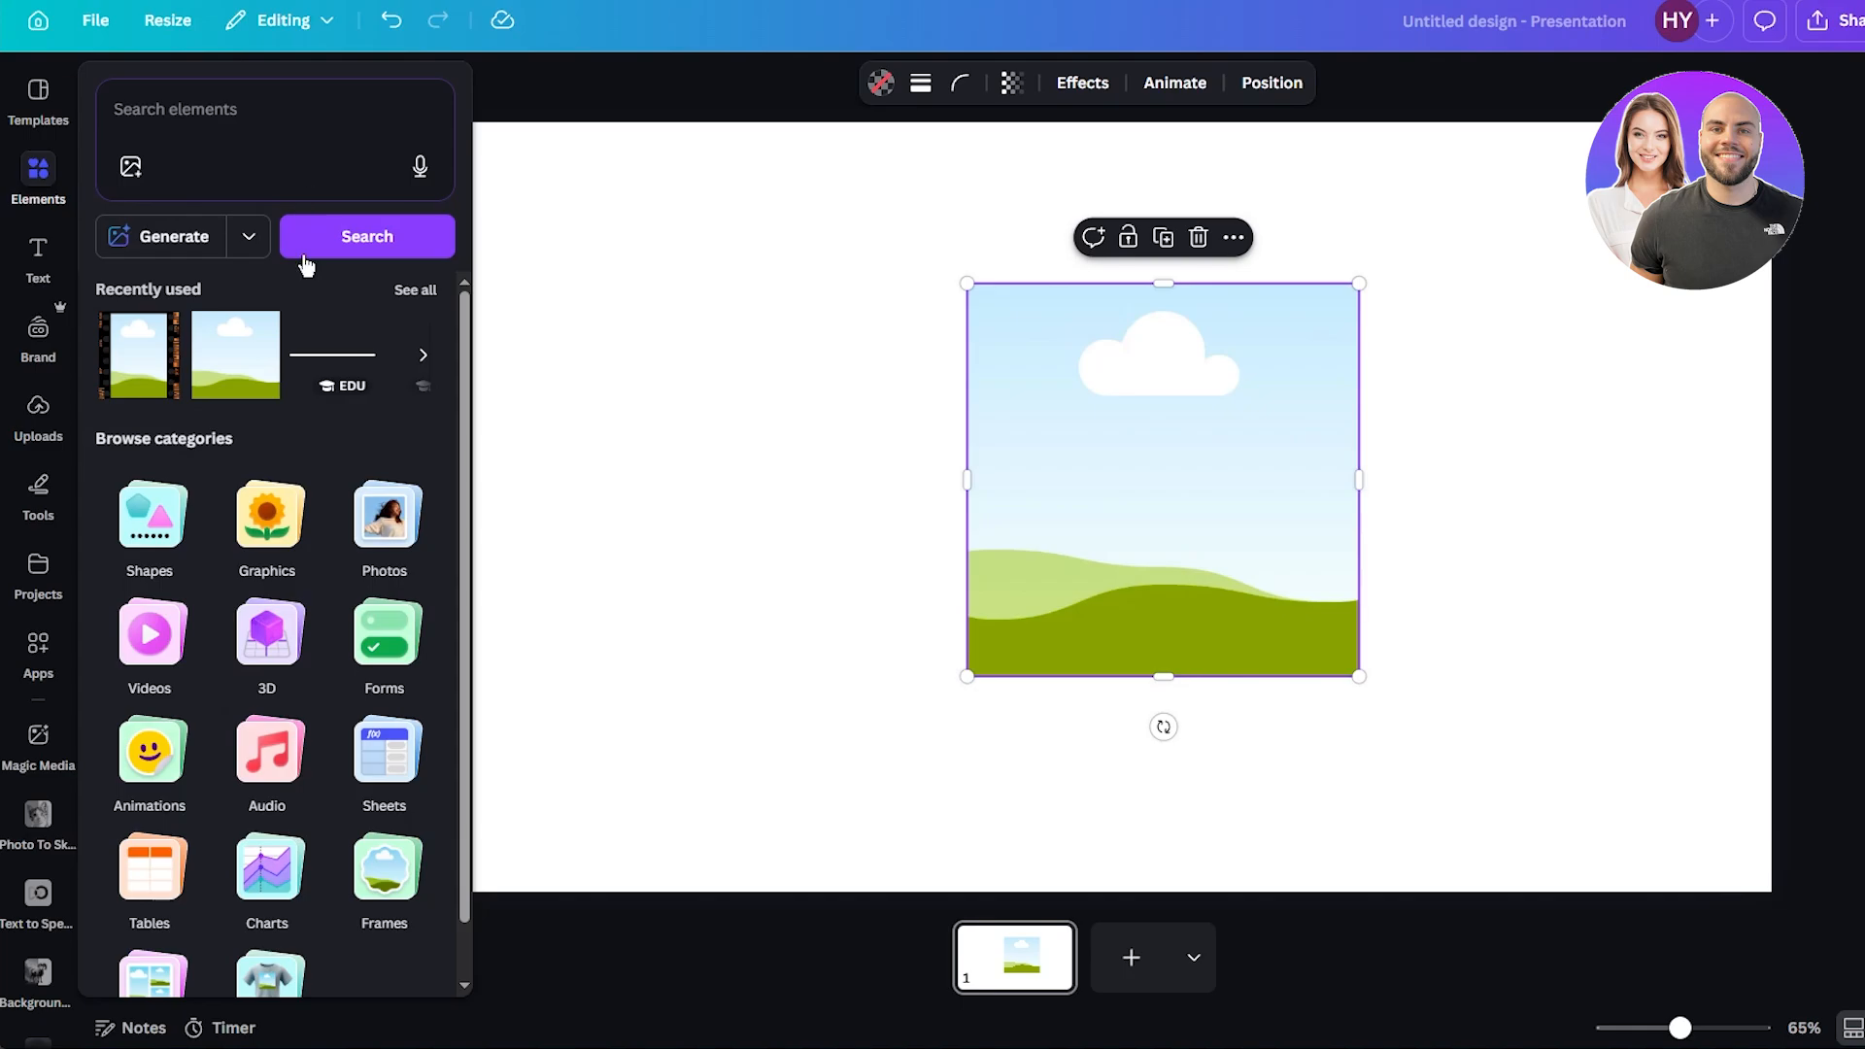
{"action": "left_click", "coordinate": [165, 522]}
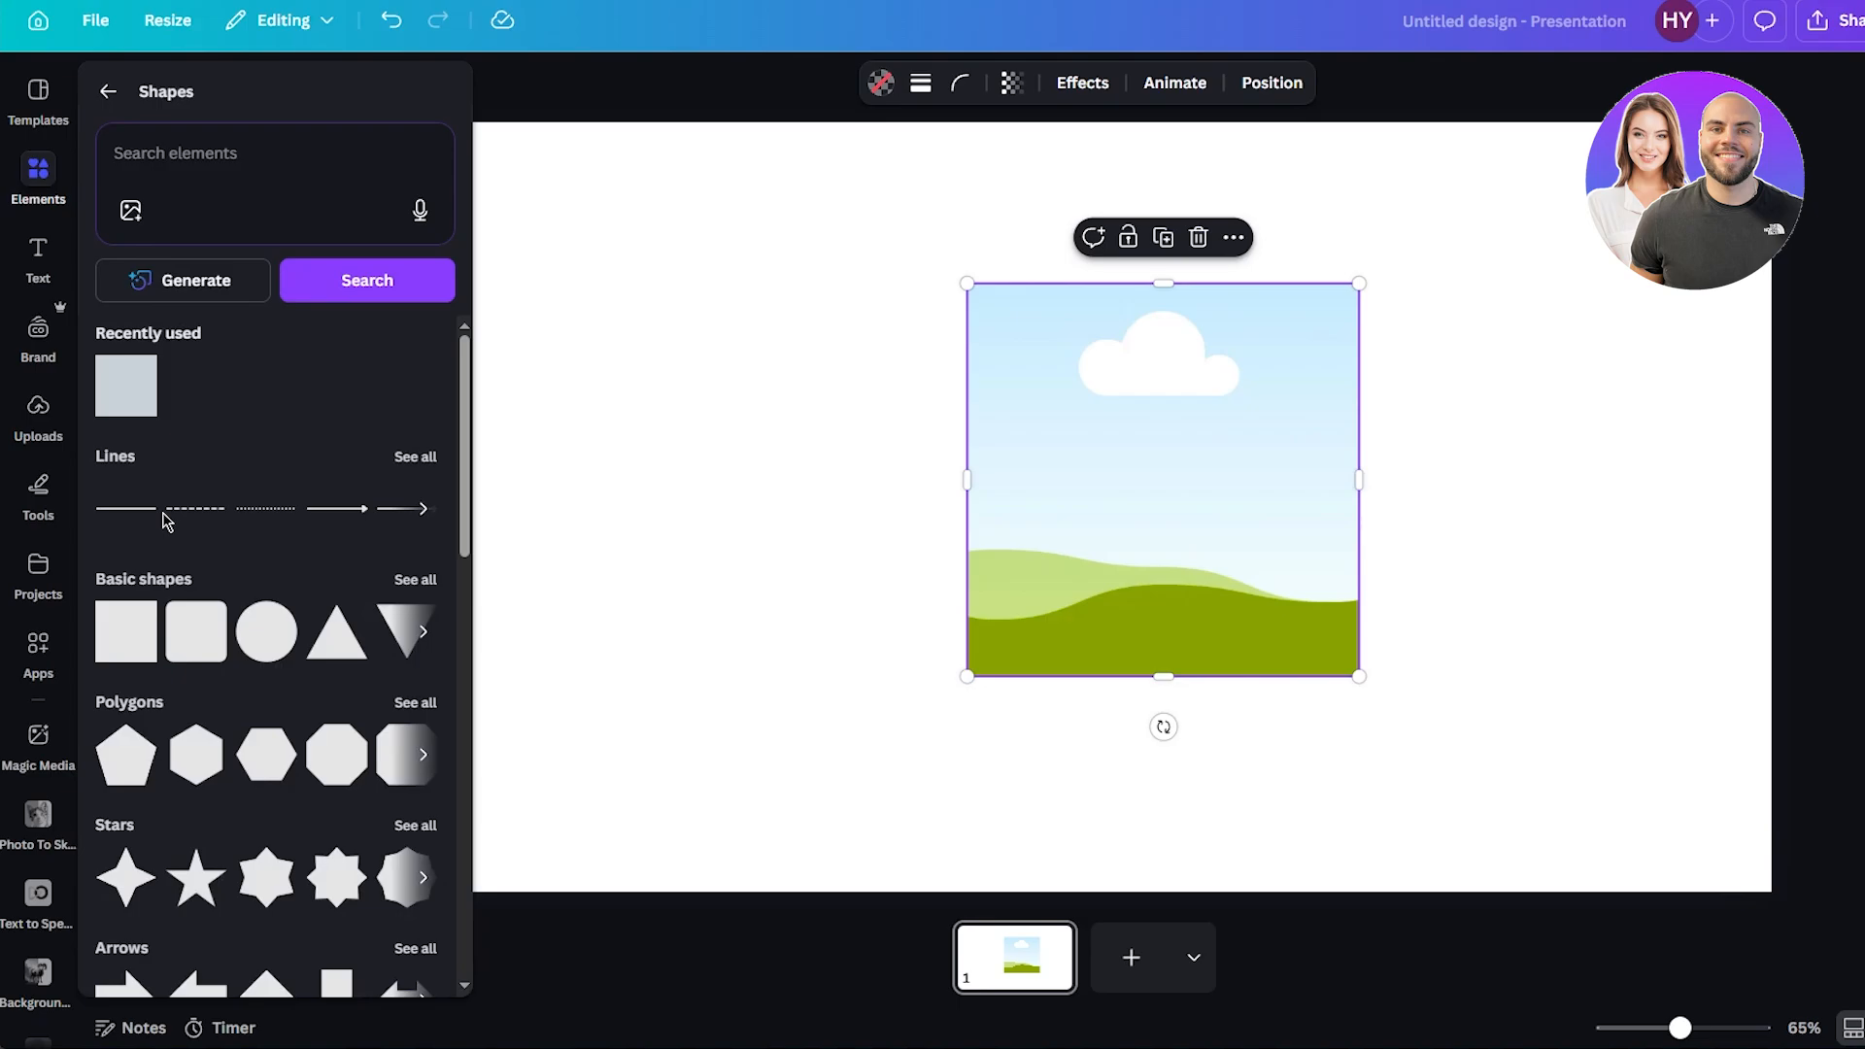
{"action": "scroll", "coordinate": [194, 709], "scroll_direction": "down", "scroll_amount": 3}
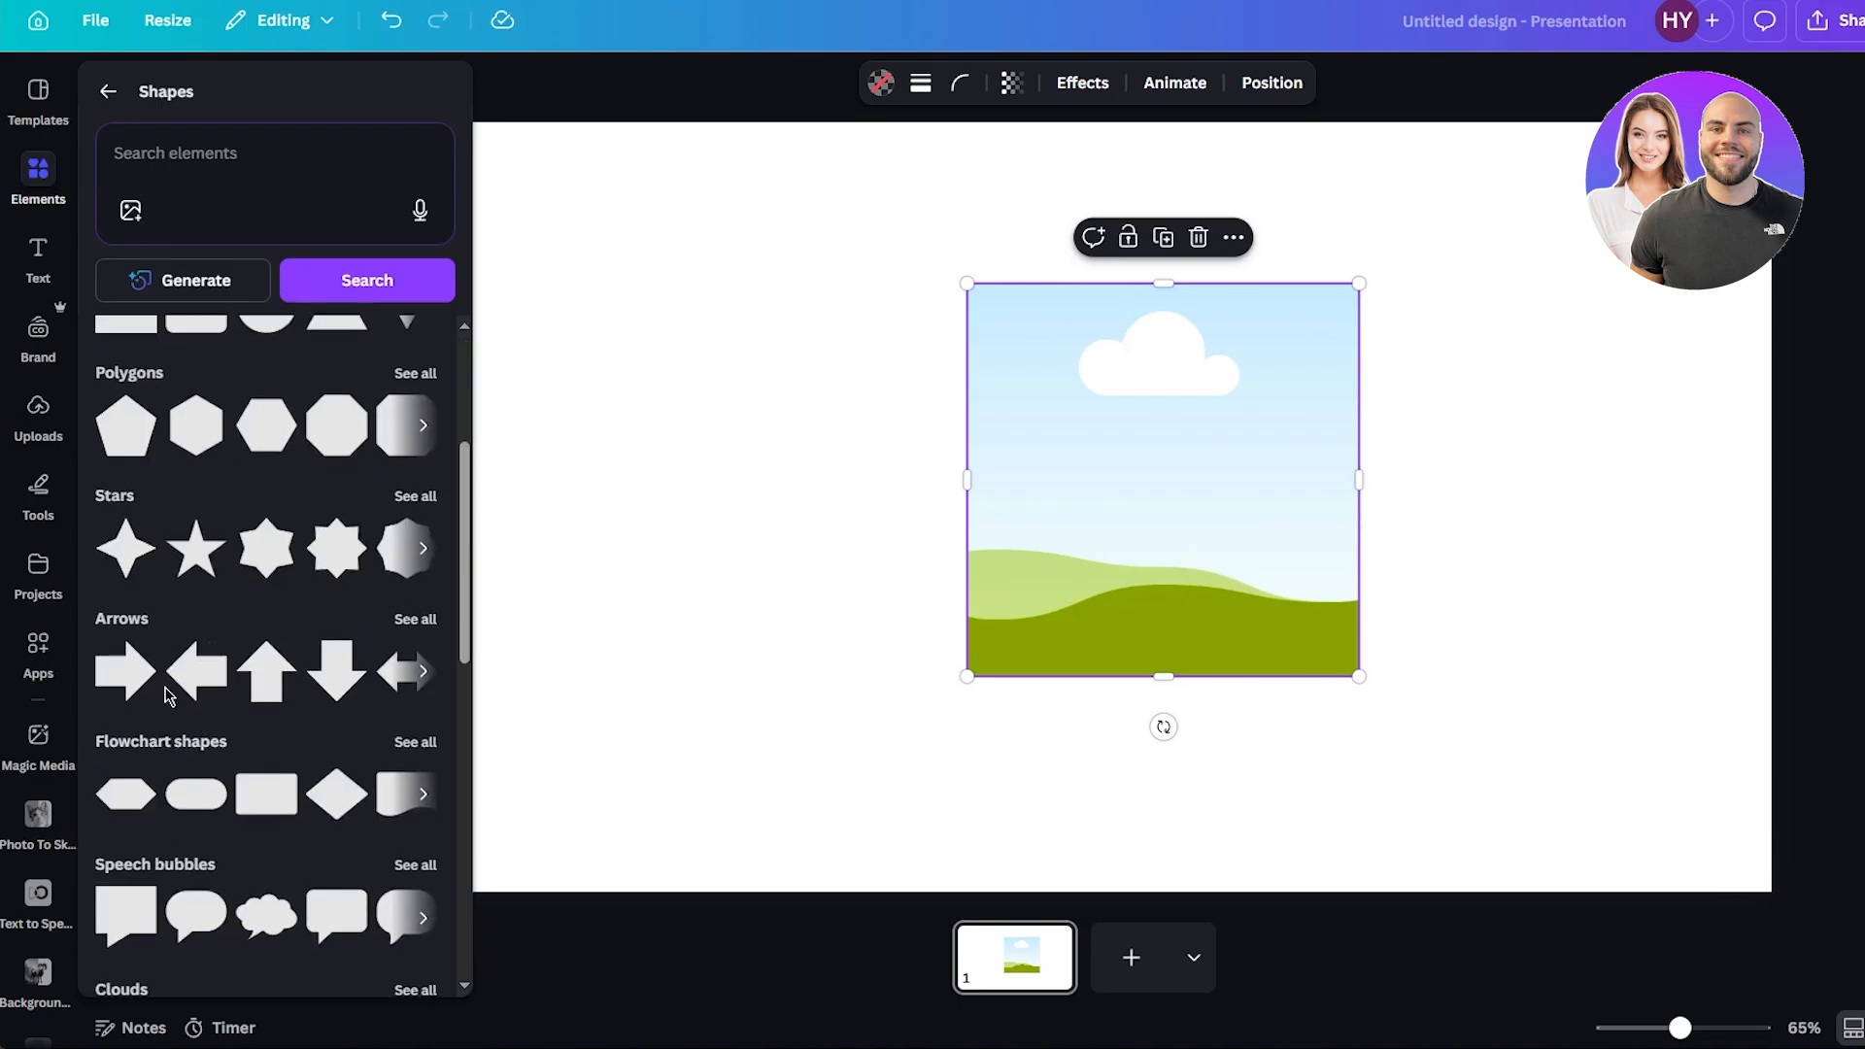
{"action": "scroll", "coordinate": [167, 693], "scroll_direction": "down", "scroll_amount": 1}
{"action": "scroll", "coordinate": [167, 693], "scroll_direction": "down", "scroll_amount": 2}
{"action": "scroll", "coordinate": [167, 693], "scroll_direction": "down", "scroll_amount": 1}
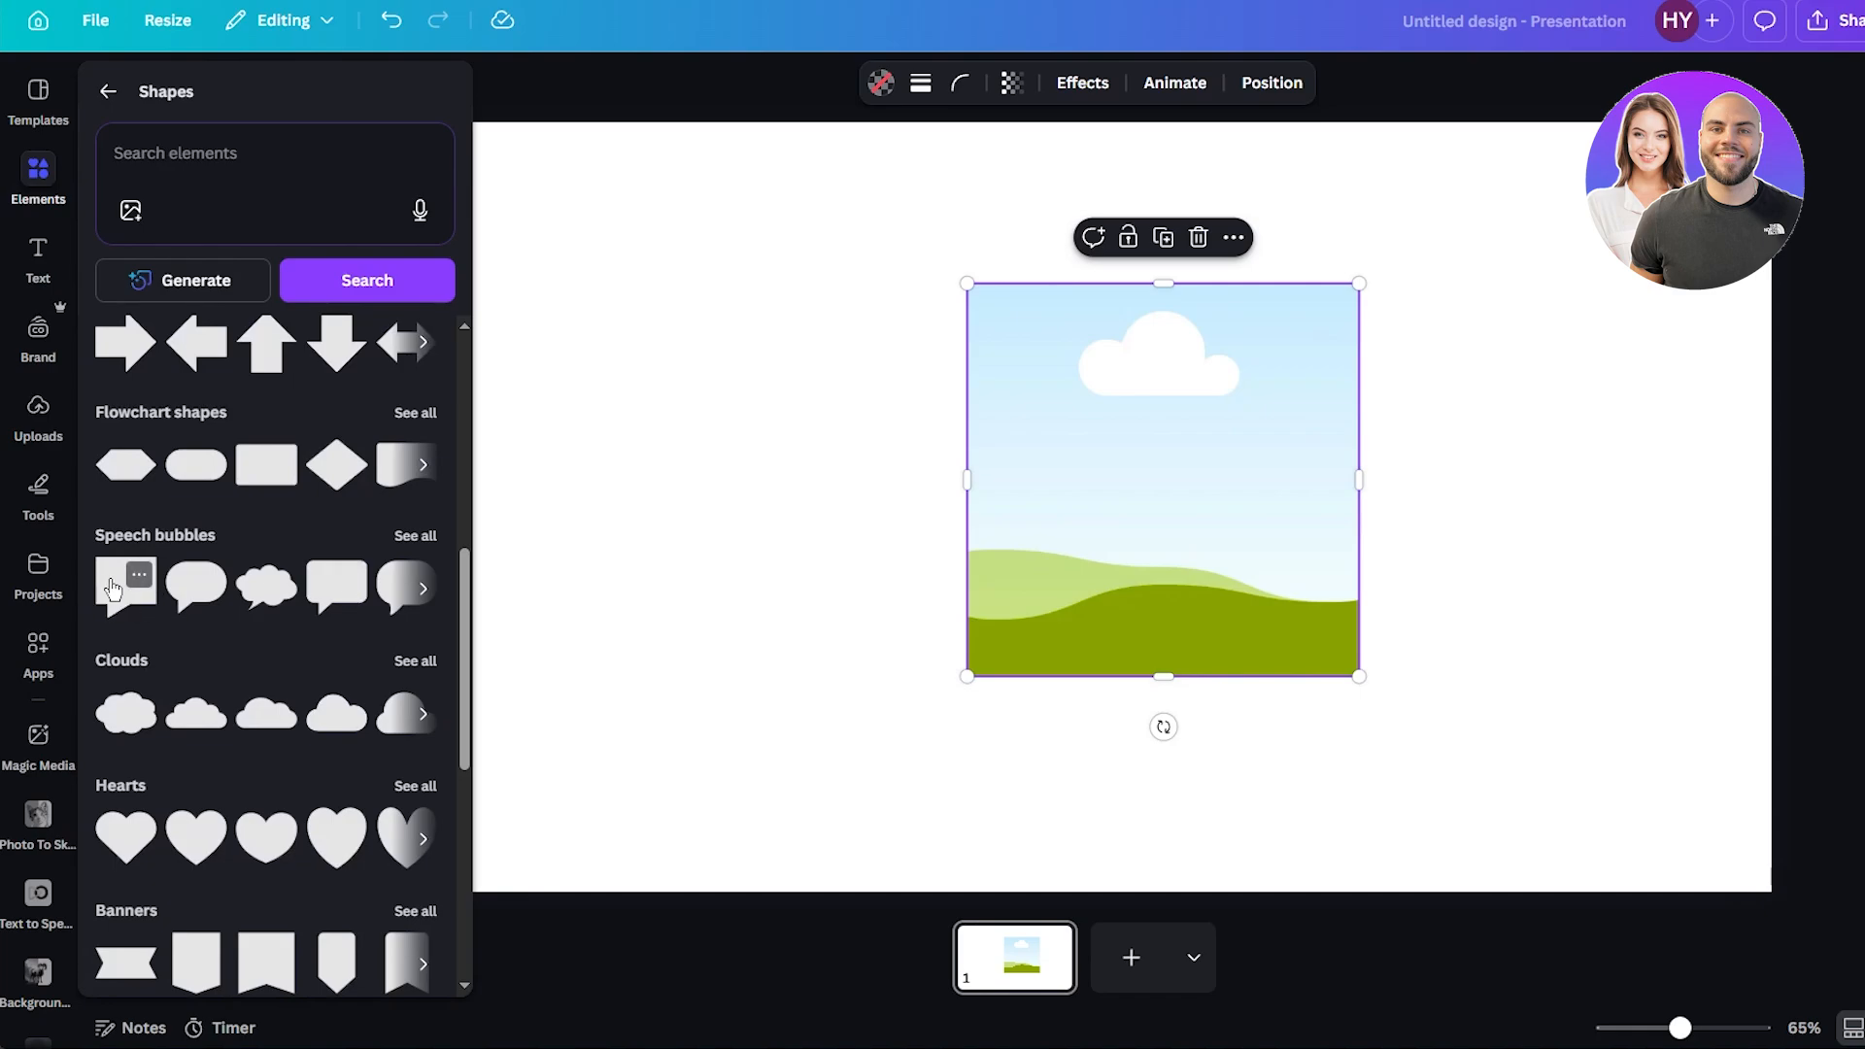
{"action": "left_click_drag", "start_coordinate": [113, 587], "coordinate": [660, 495]}
Delete the square picture frame.
{"action": "left_click", "coordinate": [1083, 479]}
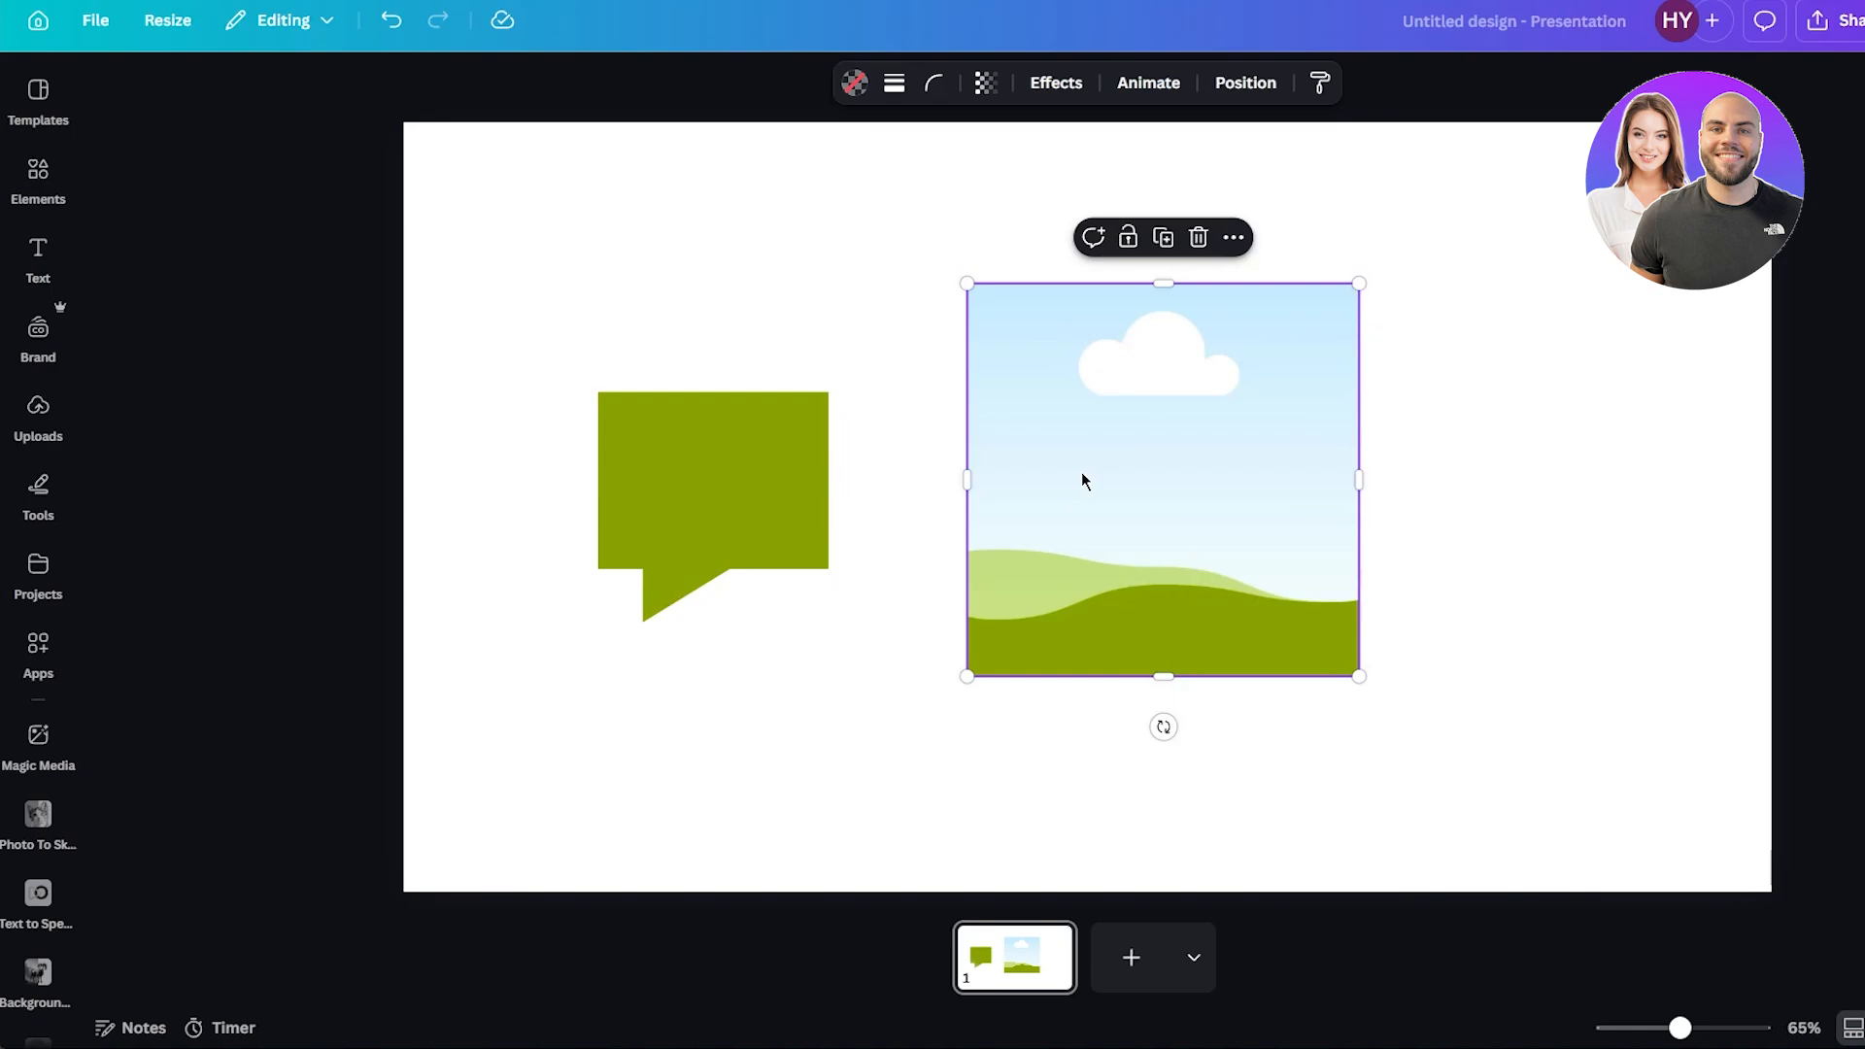
{"action": "key", "text": "Delete"}
Enlarge the speech bubble to about twice its size and move it to the centre of the page.
{"action": "left_click", "coordinate": [732, 466]}
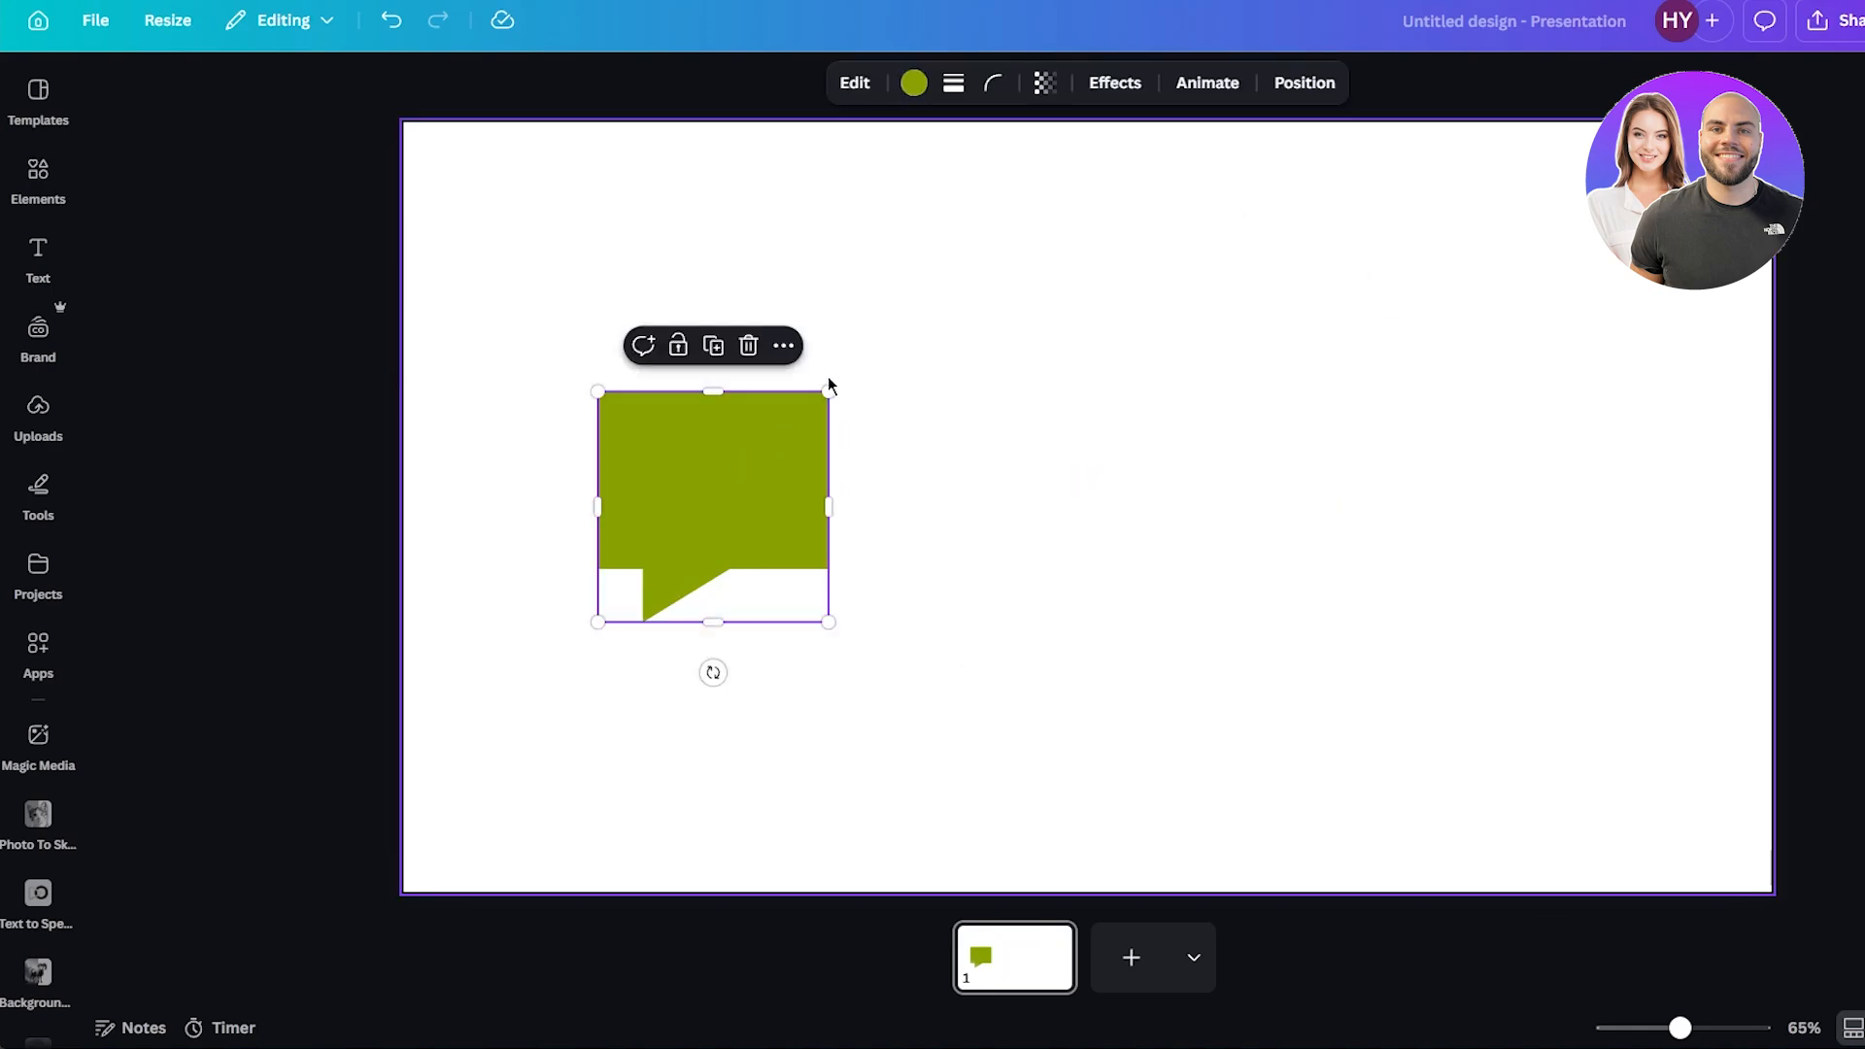
{"action": "left_click_drag", "start_coordinate": [829, 392], "coordinate": [1245, 266]}
{"action": "left_click_drag", "start_coordinate": [865, 332], "coordinate": [1091, 452]}
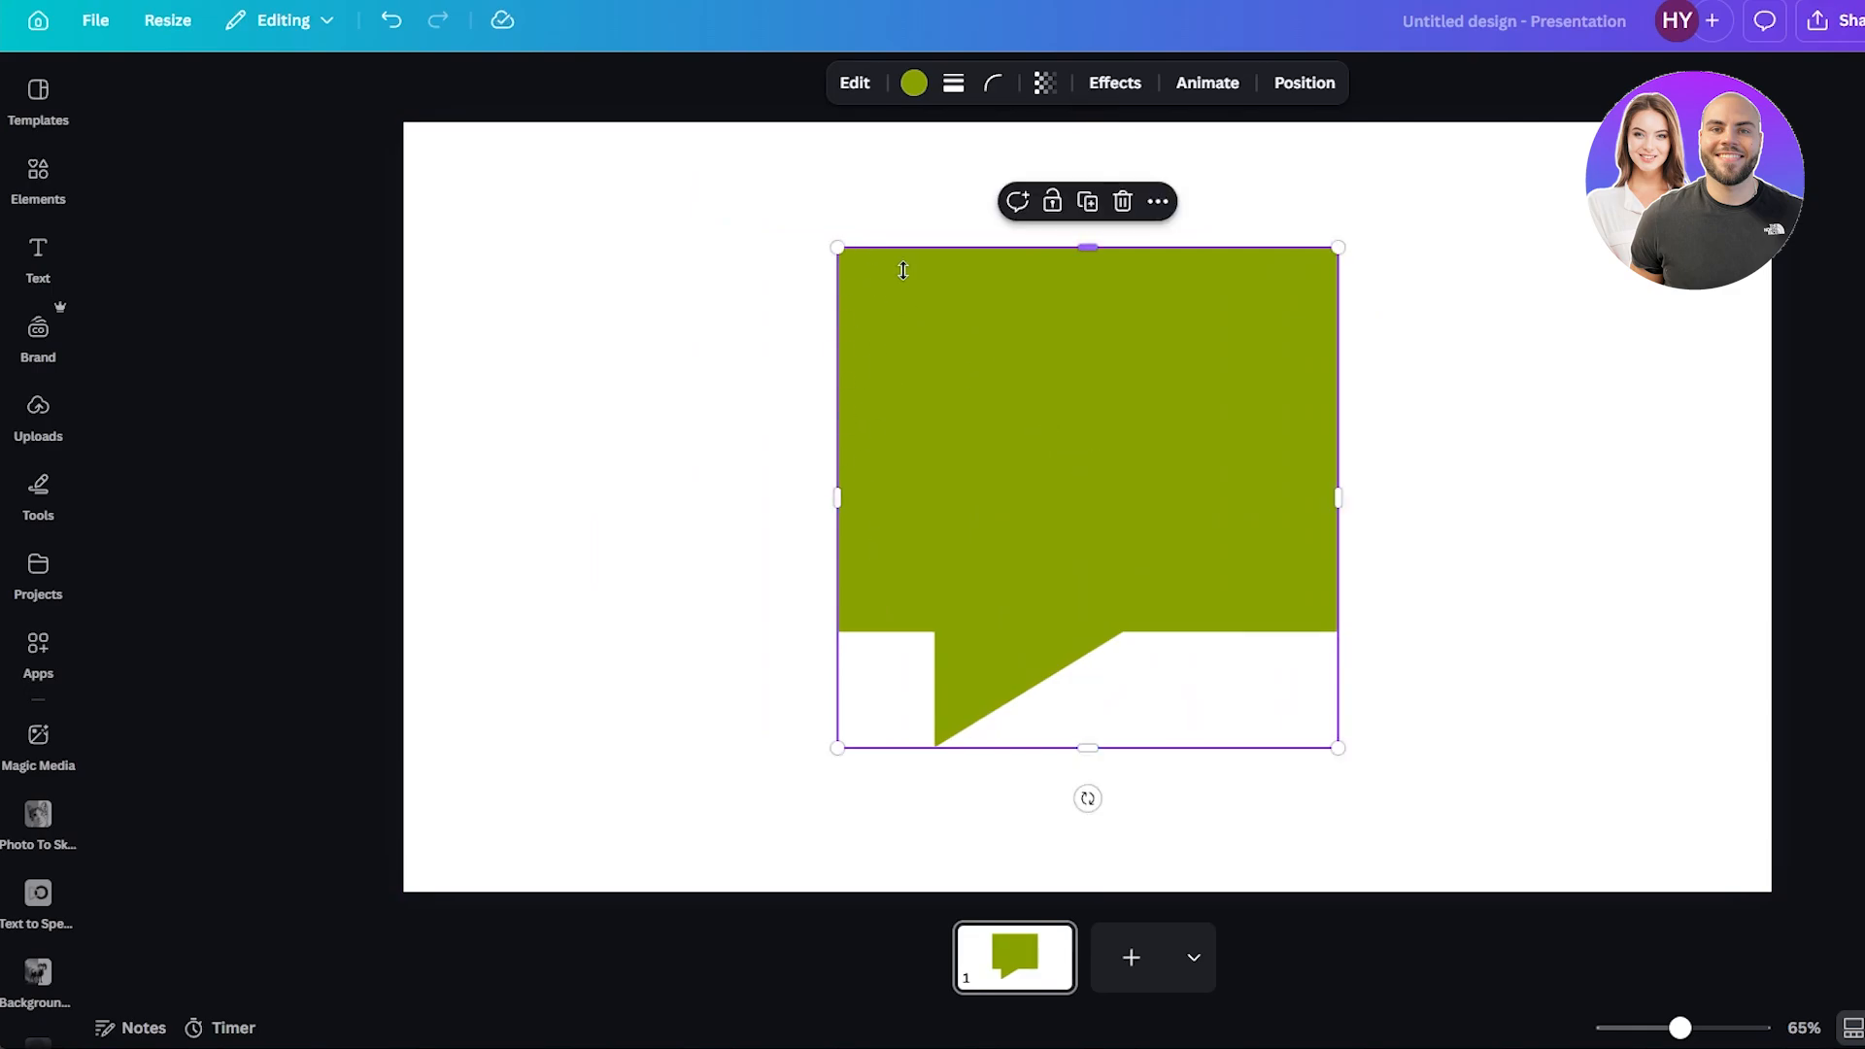
{"action": "left_click", "coordinate": [1519, 340]}
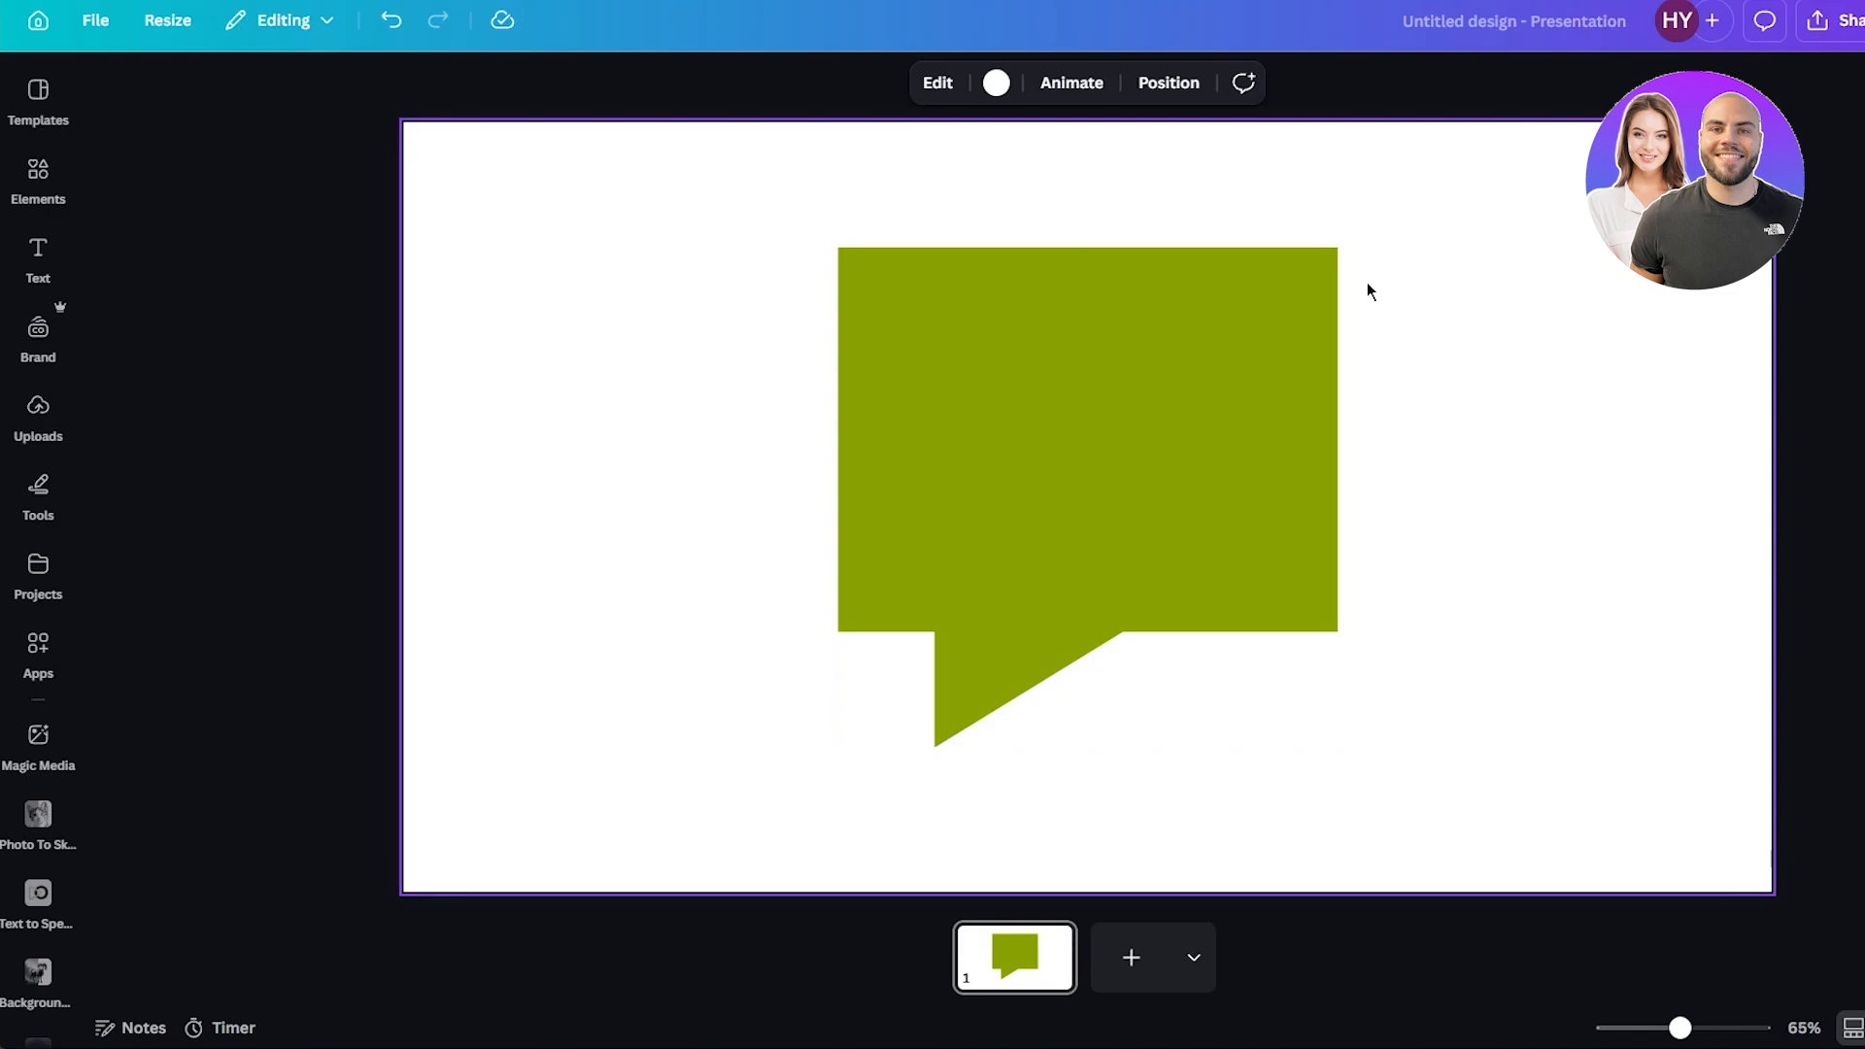
Enlarge the speech bubble slightly and reposition it on the page.
{"action": "left_click", "coordinate": [1154, 369]}
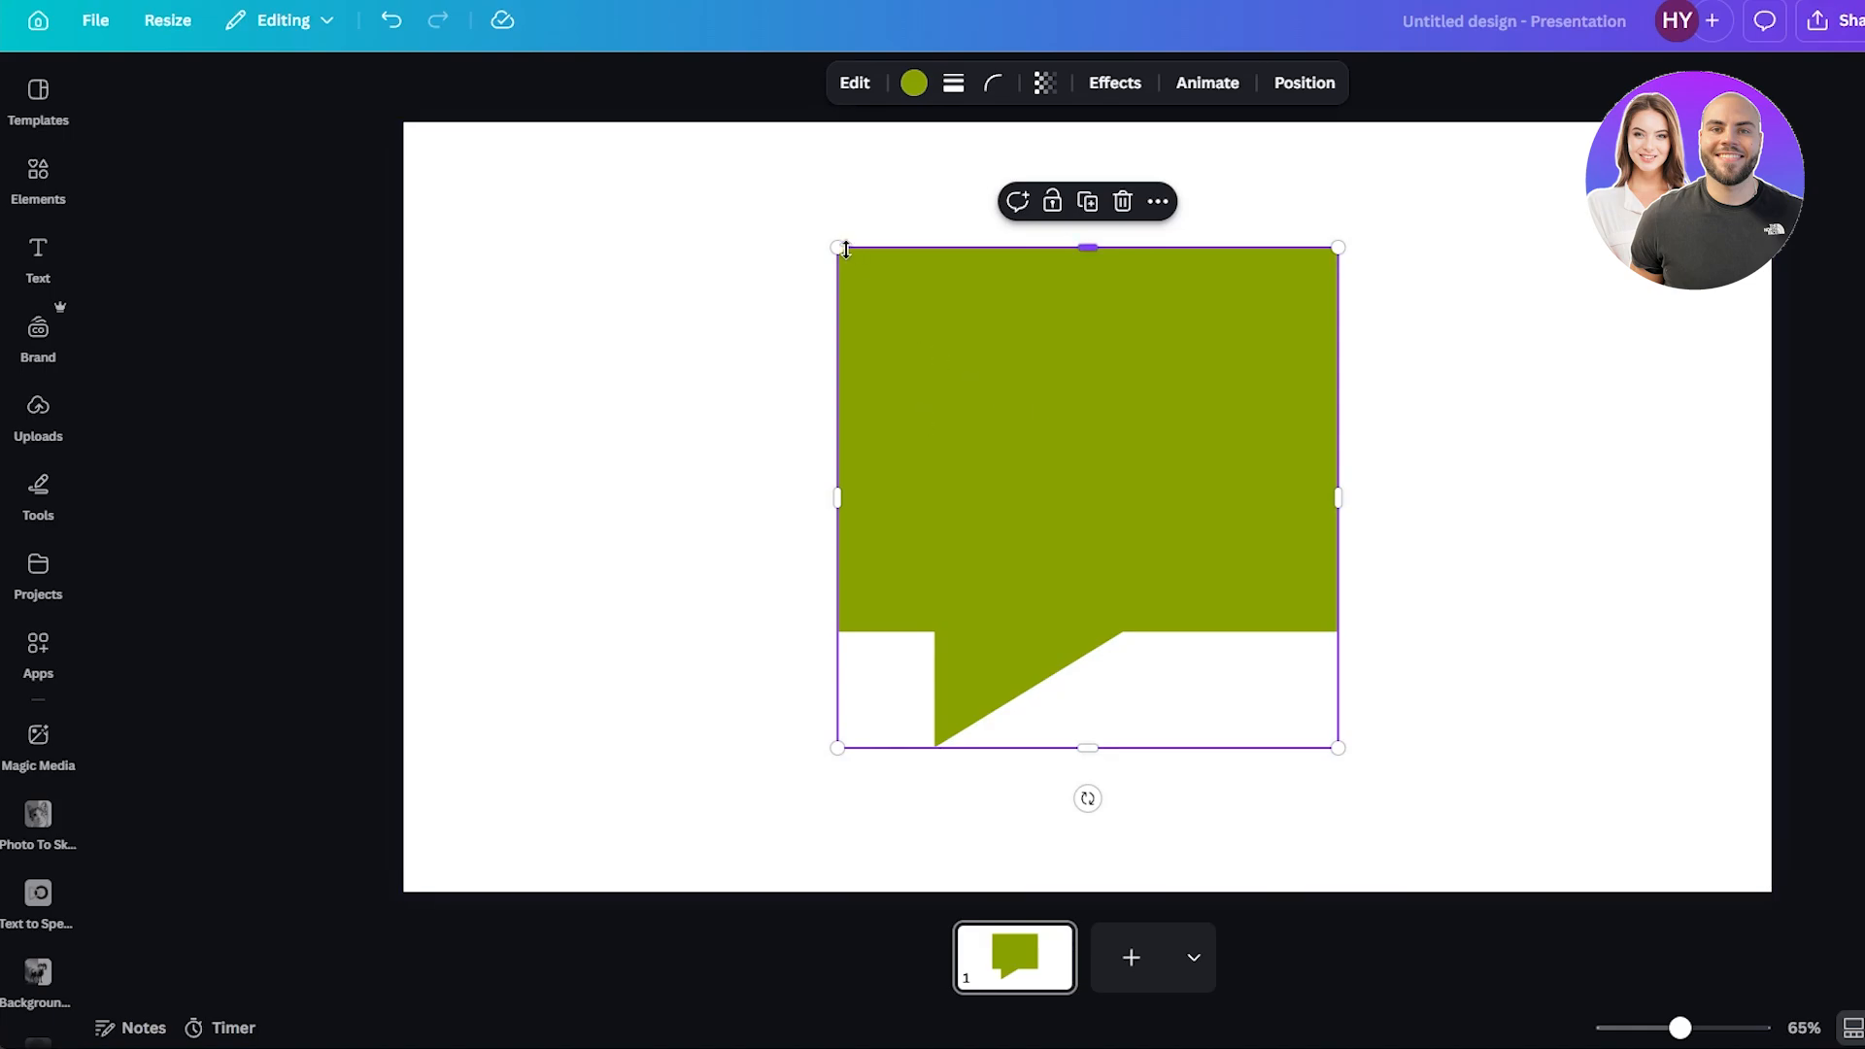
{"action": "left_click_drag", "start_coordinate": [837, 248], "coordinate": [761, 171]}
{"action": "left_click_drag", "start_coordinate": [949, 308], "coordinate": [983, 350]}
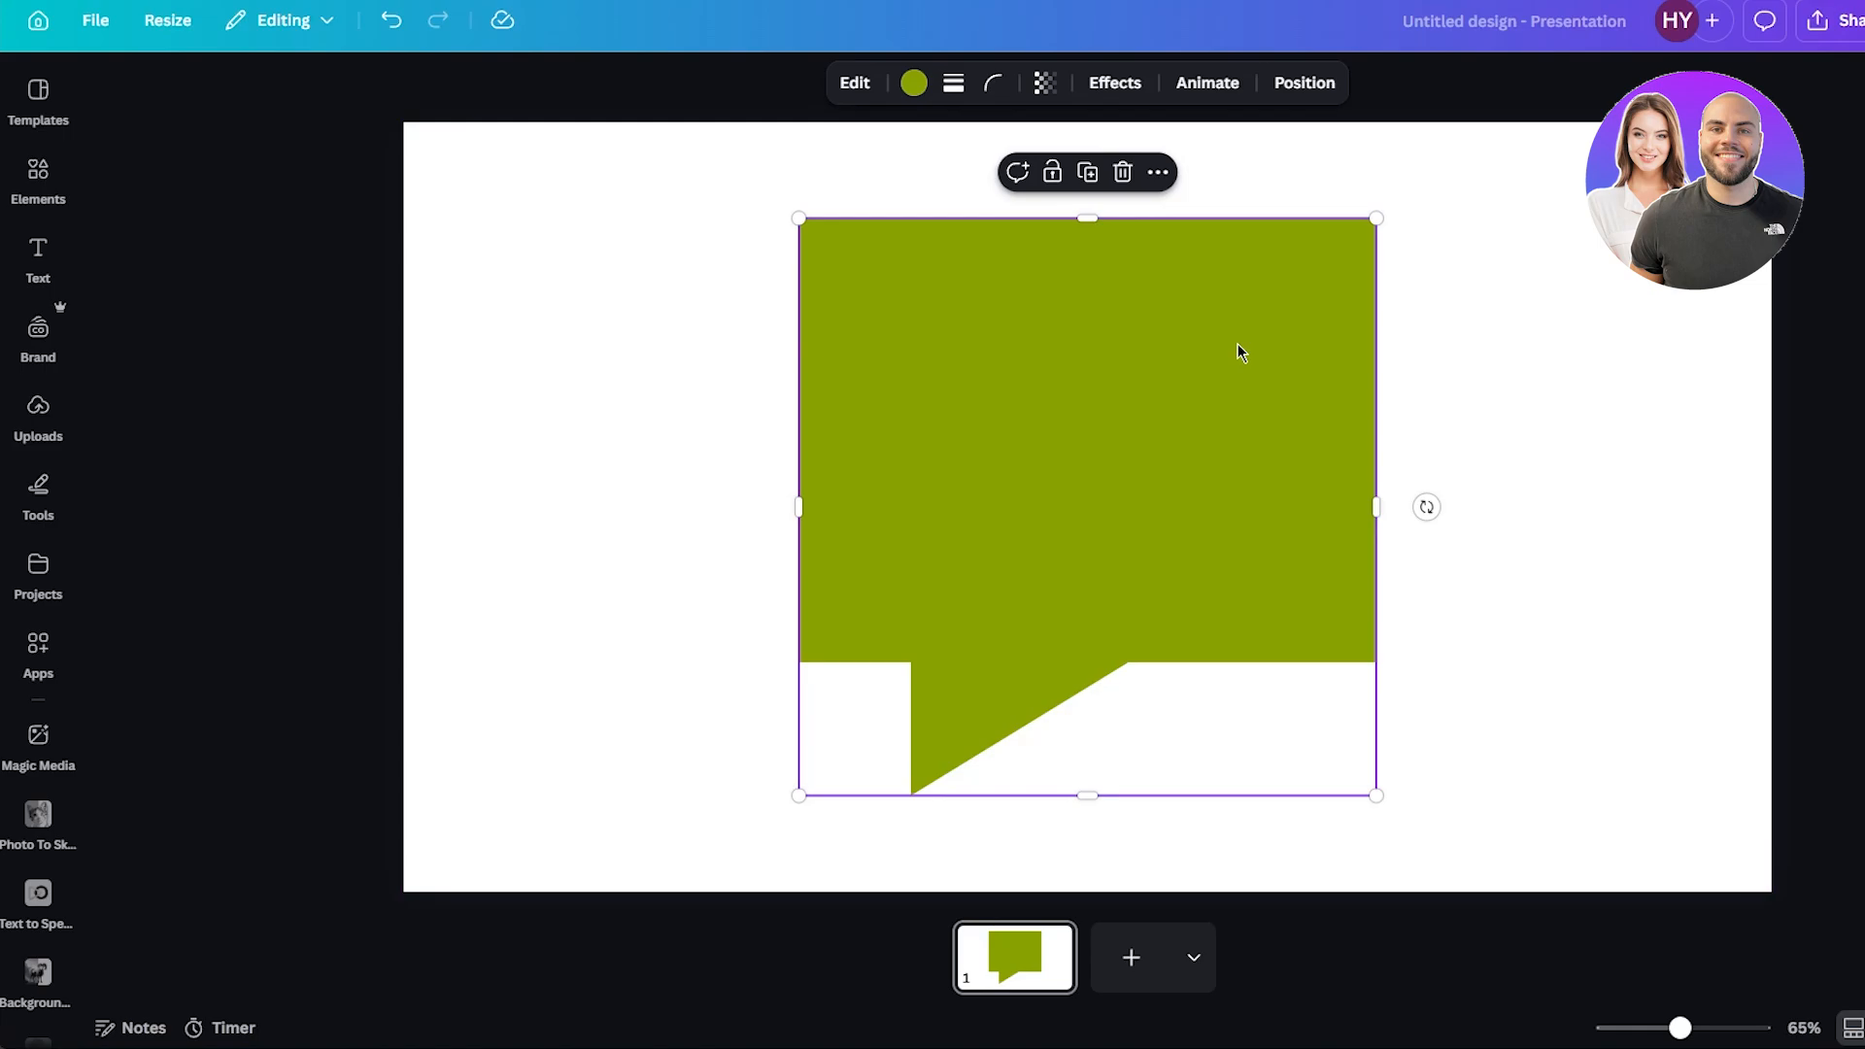
Duplicate the speech bubble and nudge the copy slightly below the original.
{"action": "right_click", "coordinate": [1030, 341]}
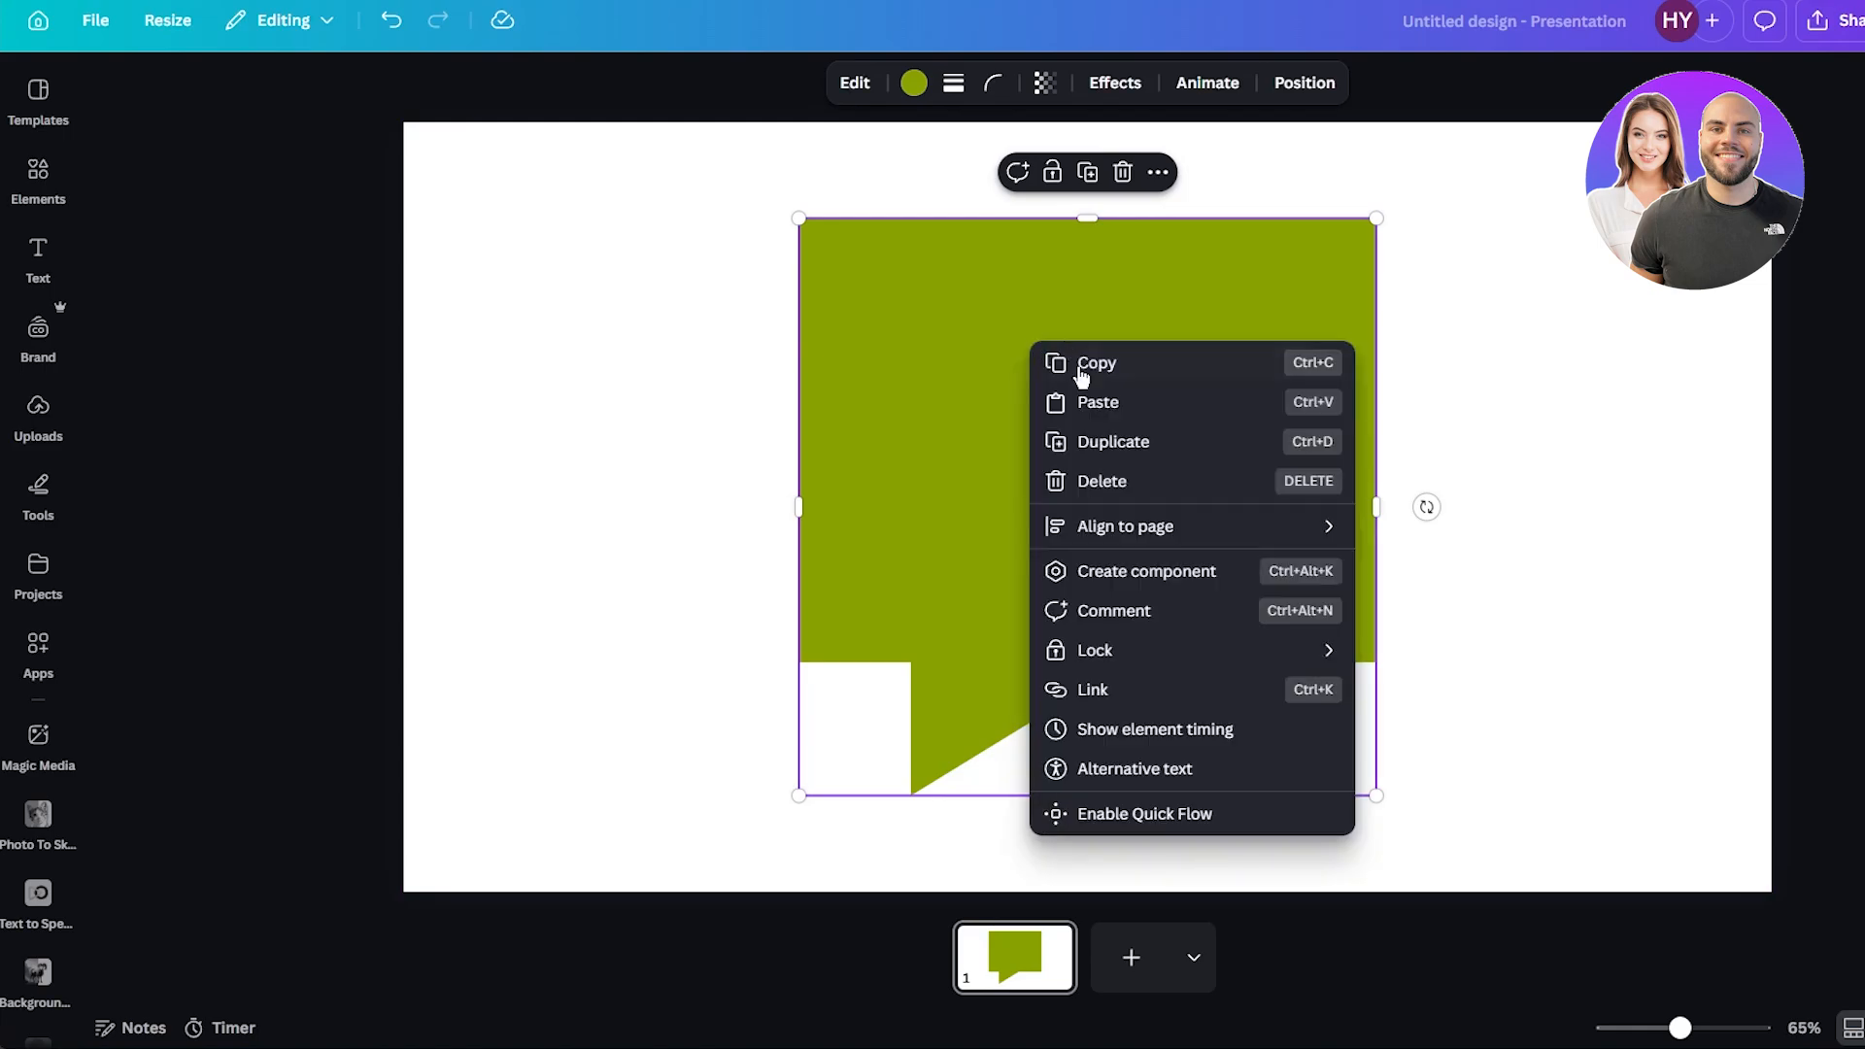
{"action": "left_click", "coordinate": [1092, 437]}
{"action": "left_click_drag", "start_coordinate": [1098, 412], "coordinate": [1089, 466]}
{"action": "left_click_drag", "start_coordinate": [1089, 436], "coordinate": [1089, 420]}
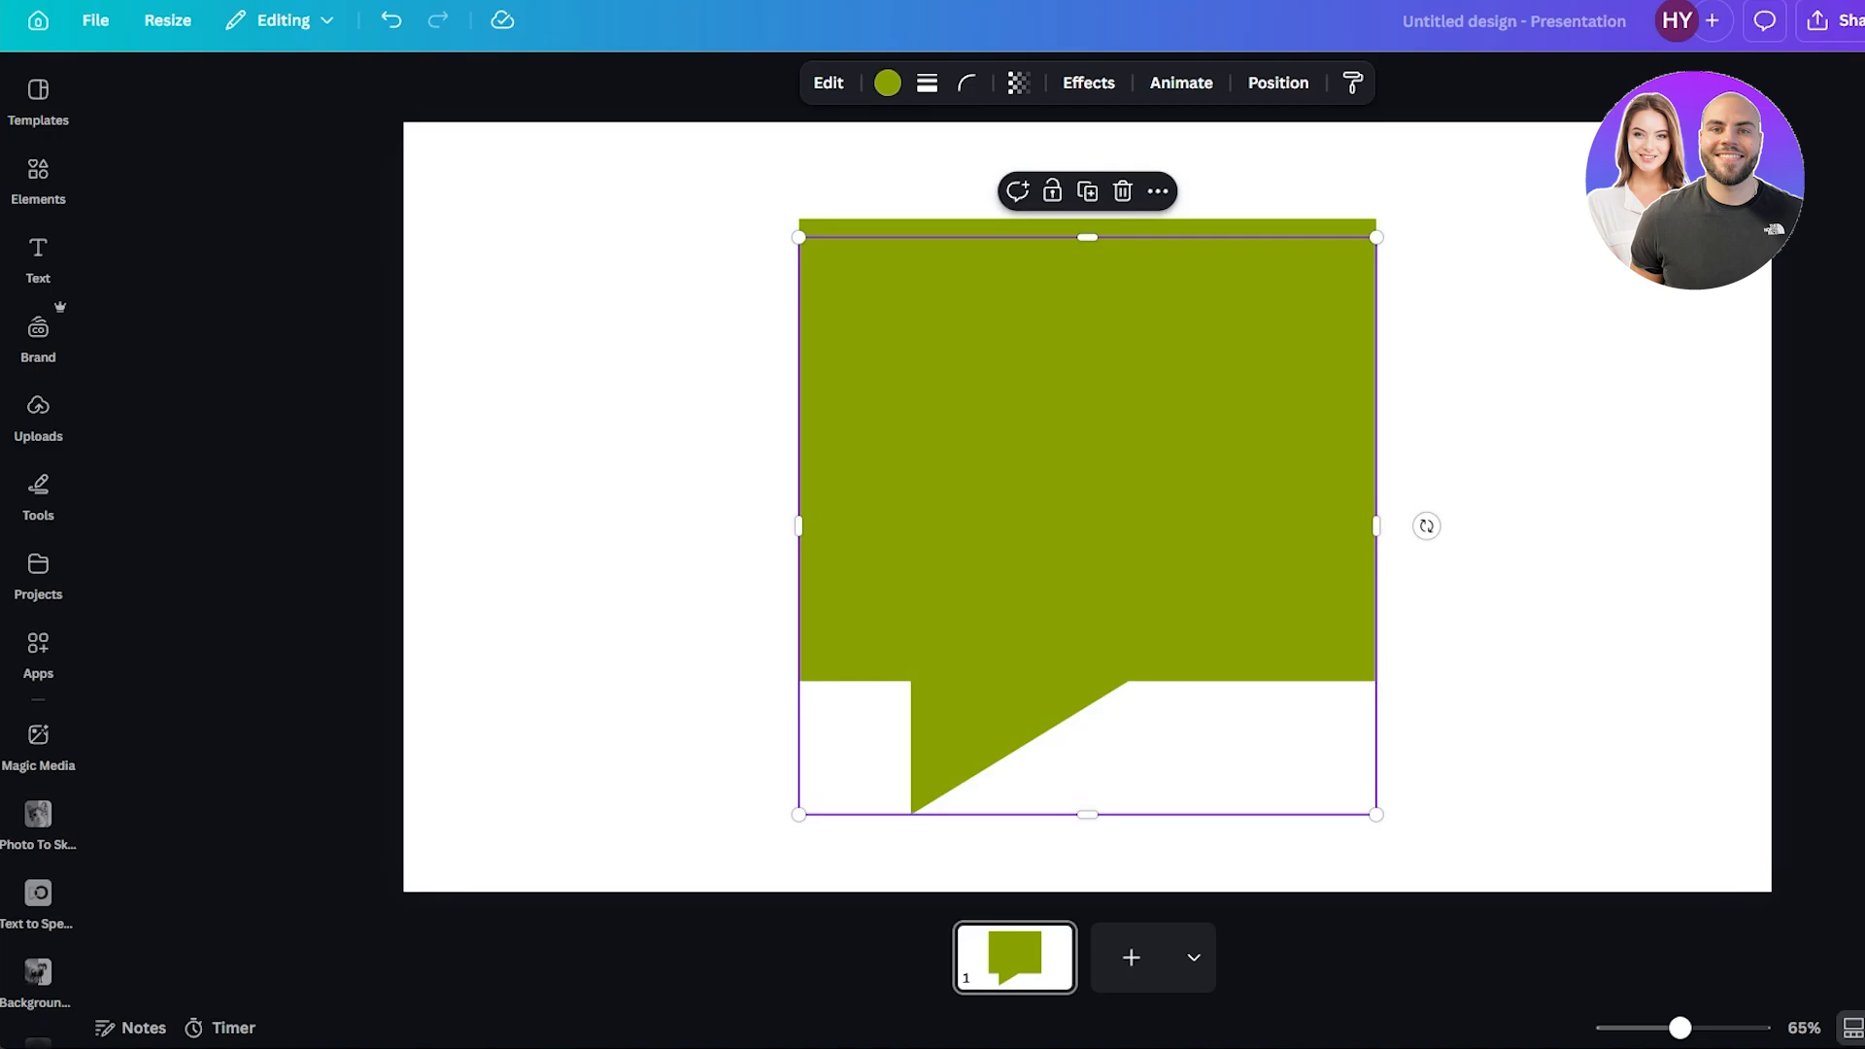
Open your uploads and drag the Obsidian app icon onto the speech bubble.
{"action": "left_click", "coordinate": [38, 413]}
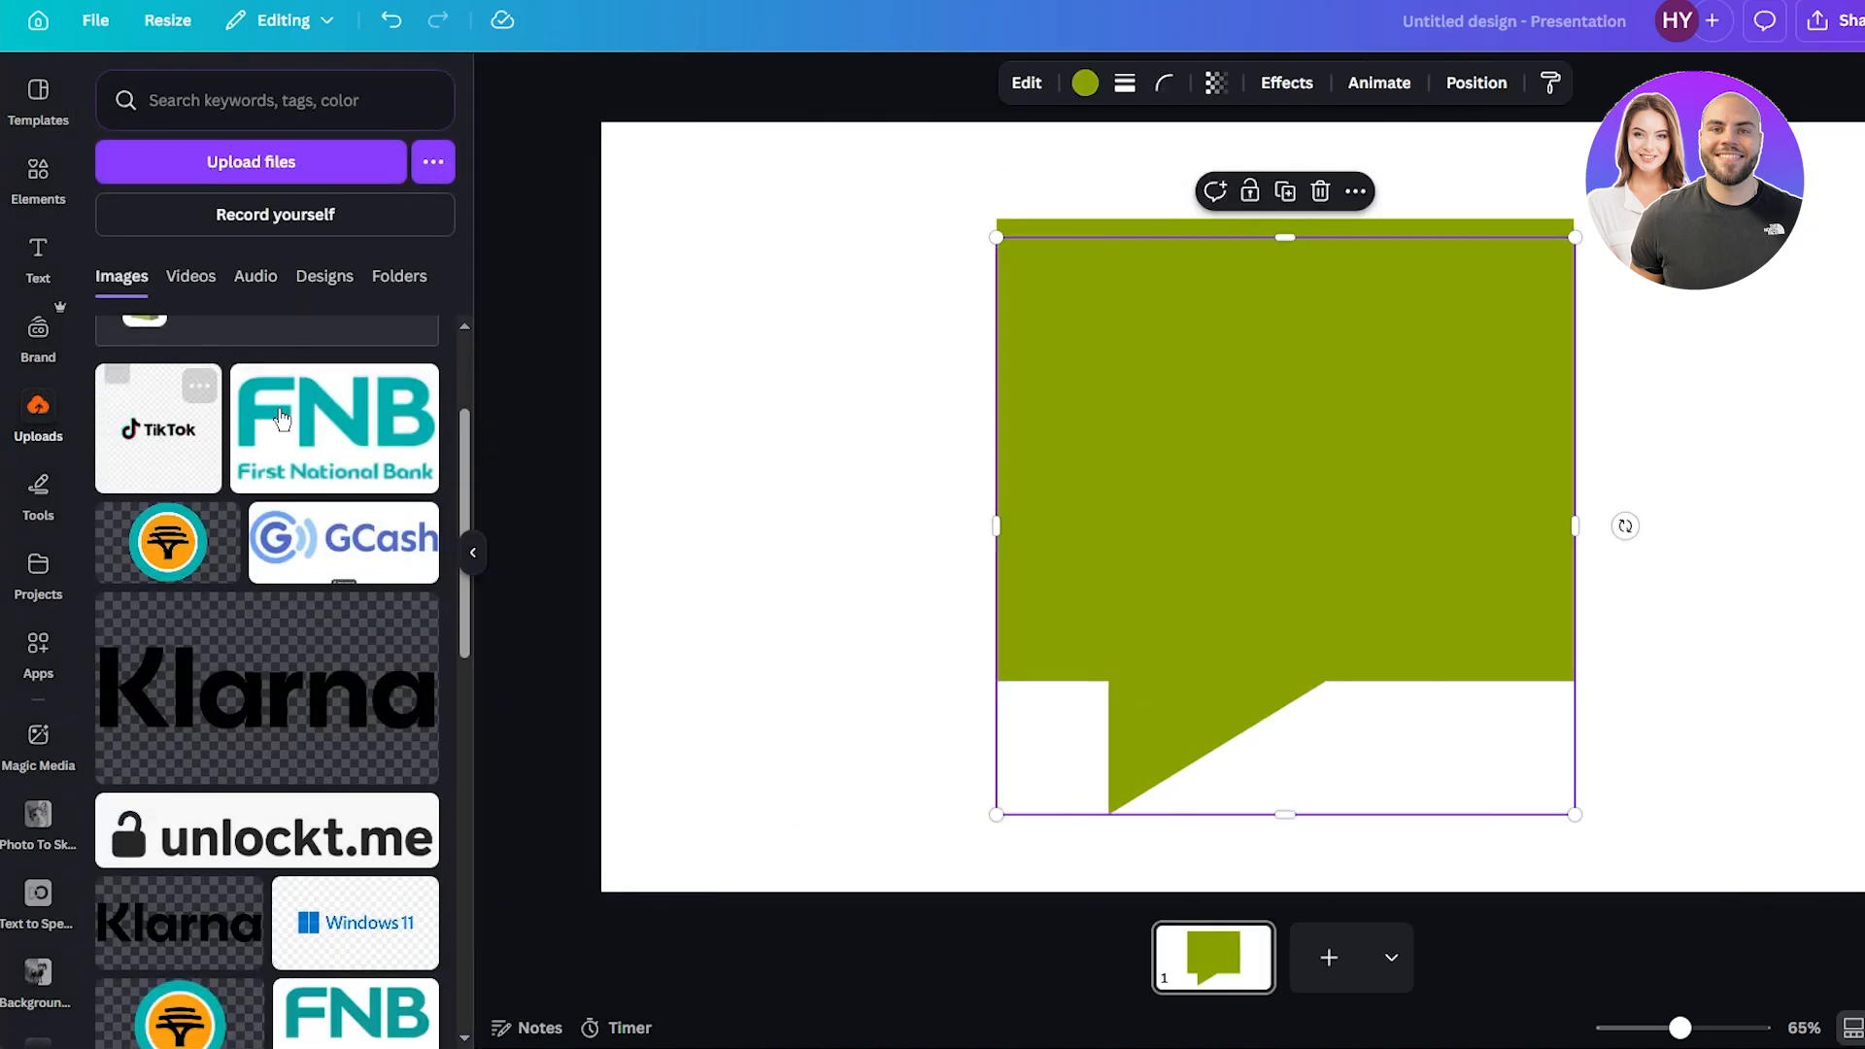
{"action": "scroll", "coordinate": [292, 420], "scroll_direction": "down", "scroll_amount": 5}
{"action": "scroll", "coordinate": [292, 419], "scroll_direction": "down", "scroll_amount": 10}
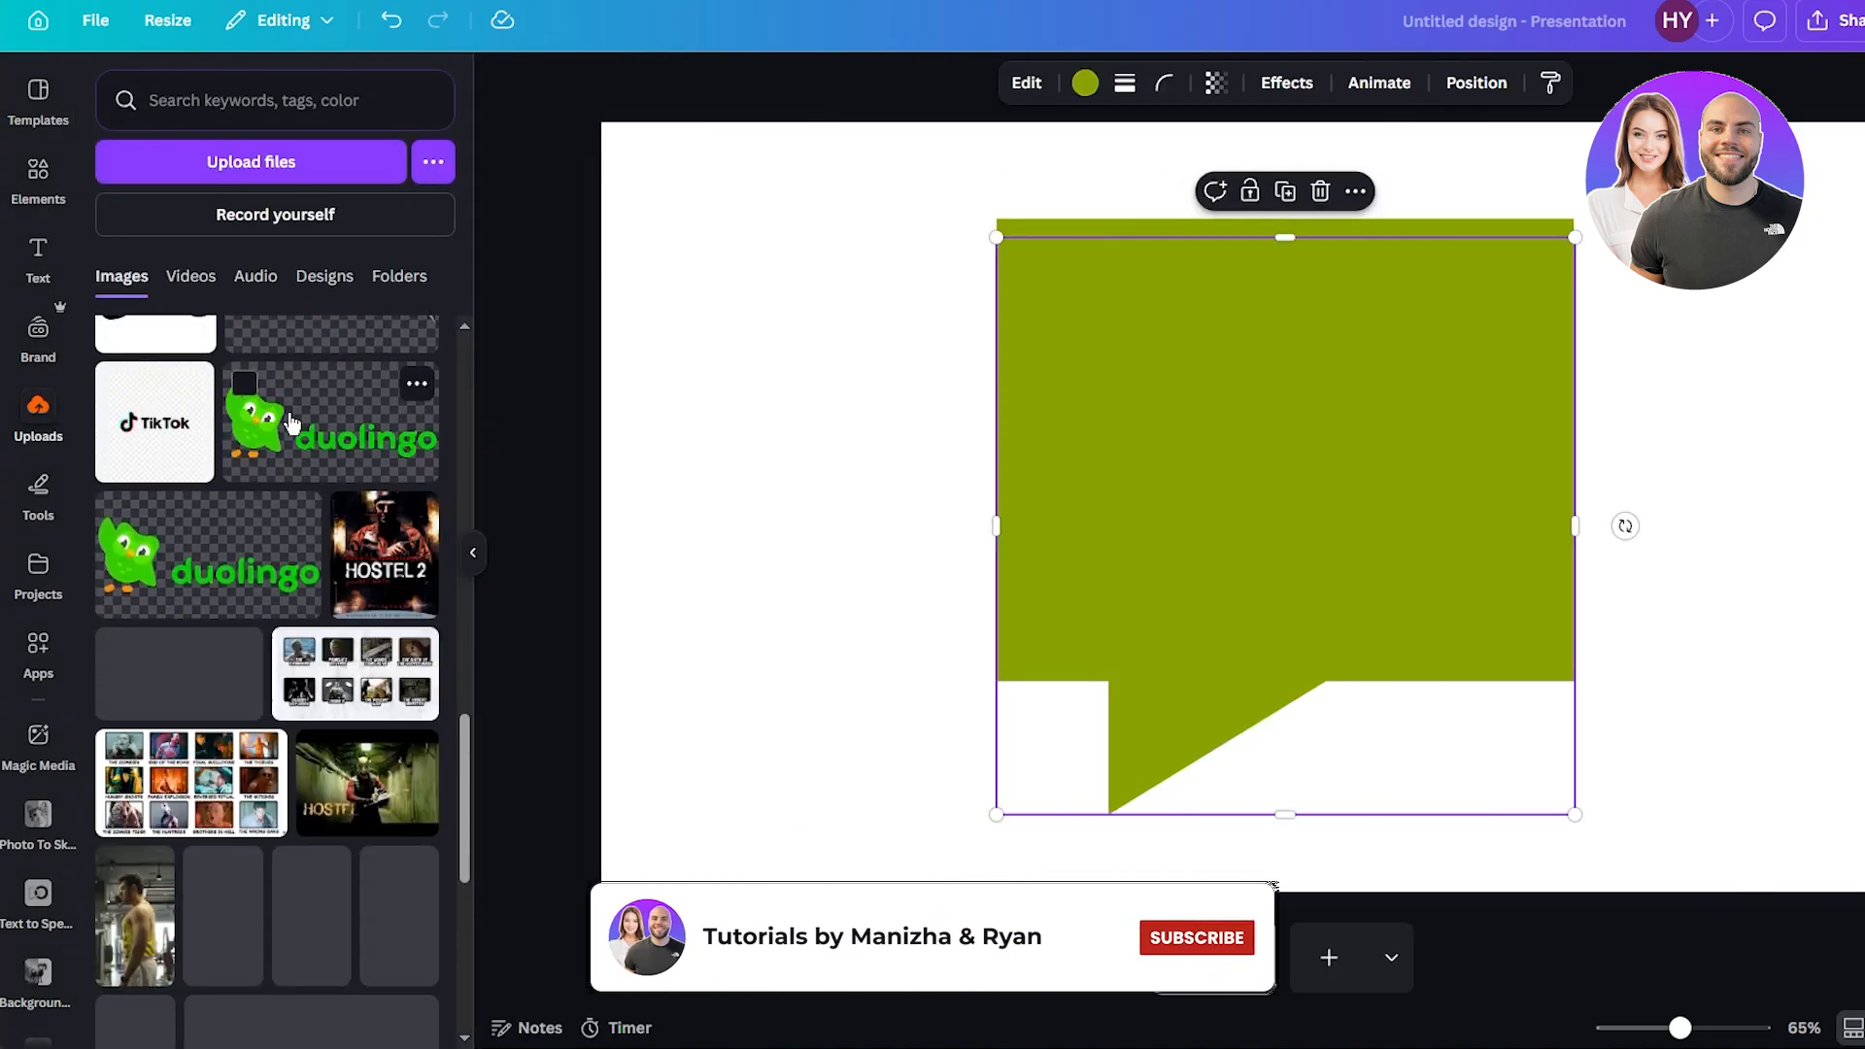
{"action": "scroll", "coordinate": [215, 531], "scroll_direction": "up", "scroll_amount": 8}
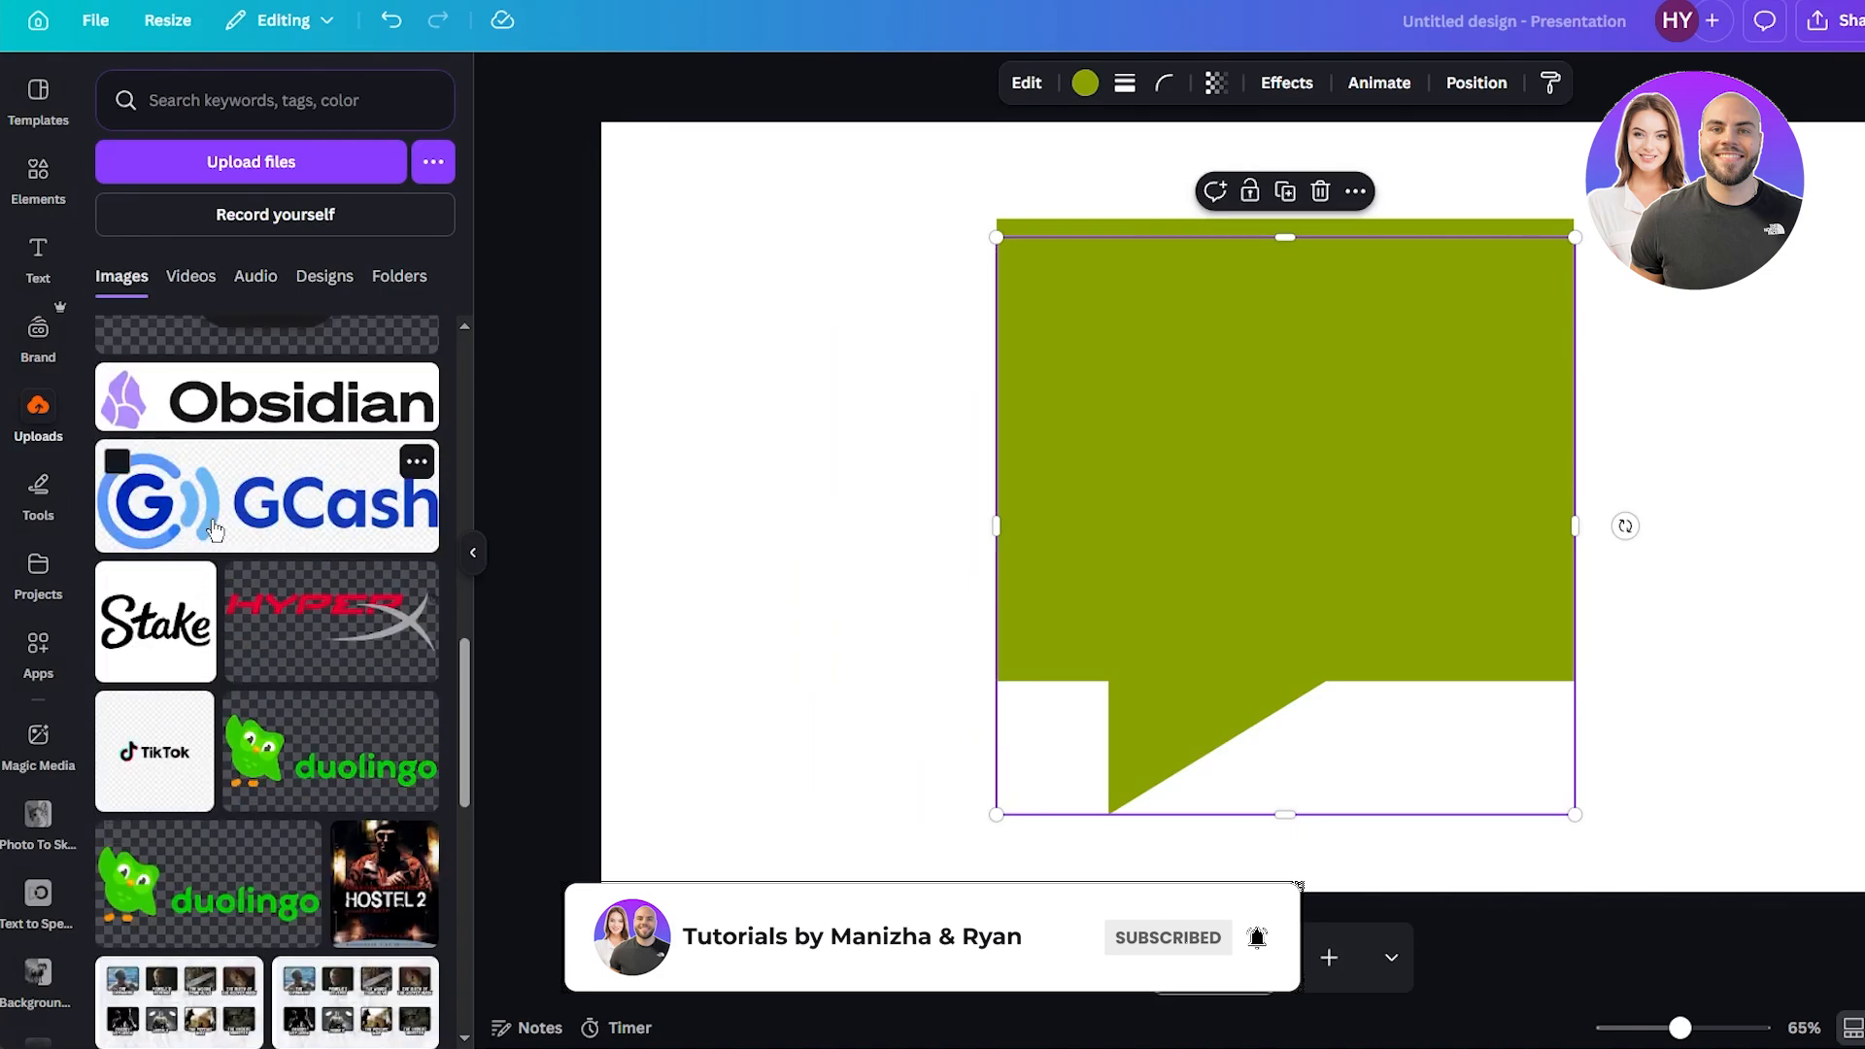
{"action": "scroll", "coordinate": [215, 530], "scroll_direction": "up", "scroll_amount": 2}
{"action": "left_click_drag", "start_coordinate": [214, 530], "coordinate": [1323, 522]}
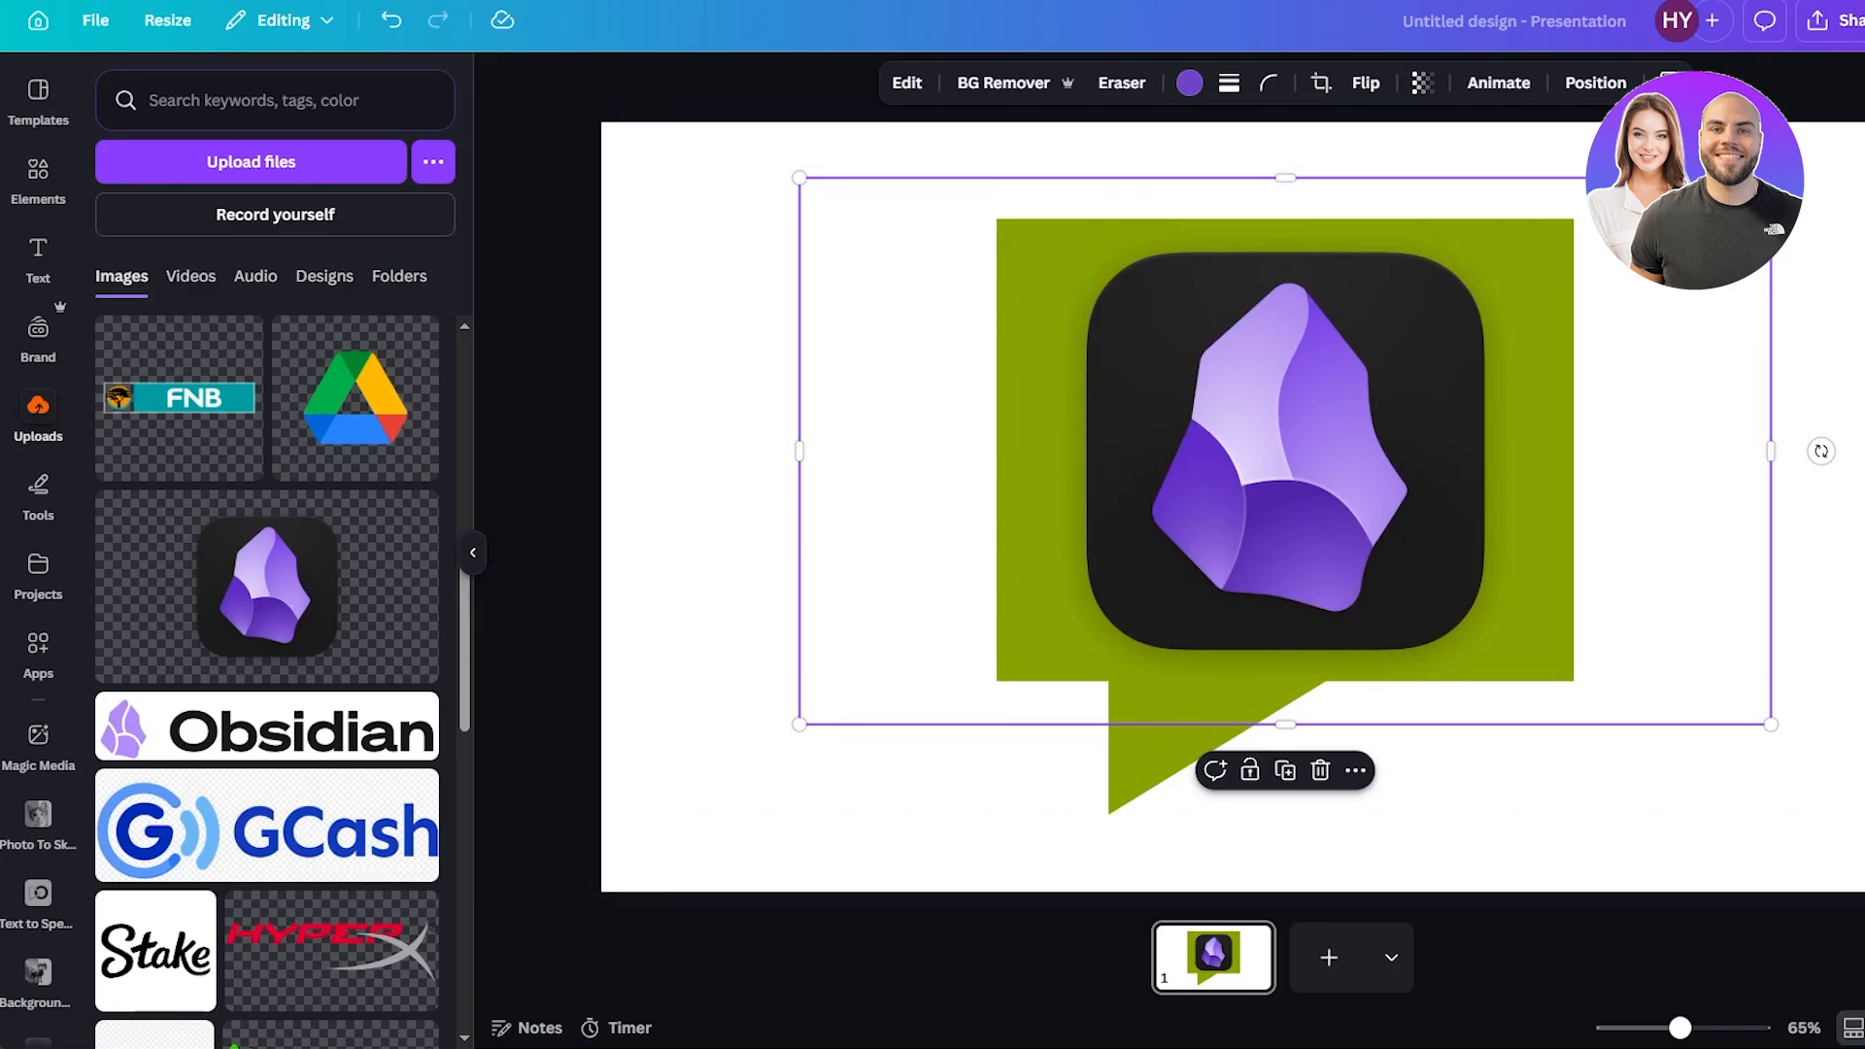
Enlarge the Obsidian icon and crop its edges to fit the speech bubble's rectangular body.
{"action": "left_click_drag", "start_coordinate": [1771, 178], "coordinate": [1864, 110]}
{"action": "left_click_drag", "start_coordinate": [1434, 336], "coordinate": [1374, 381]}
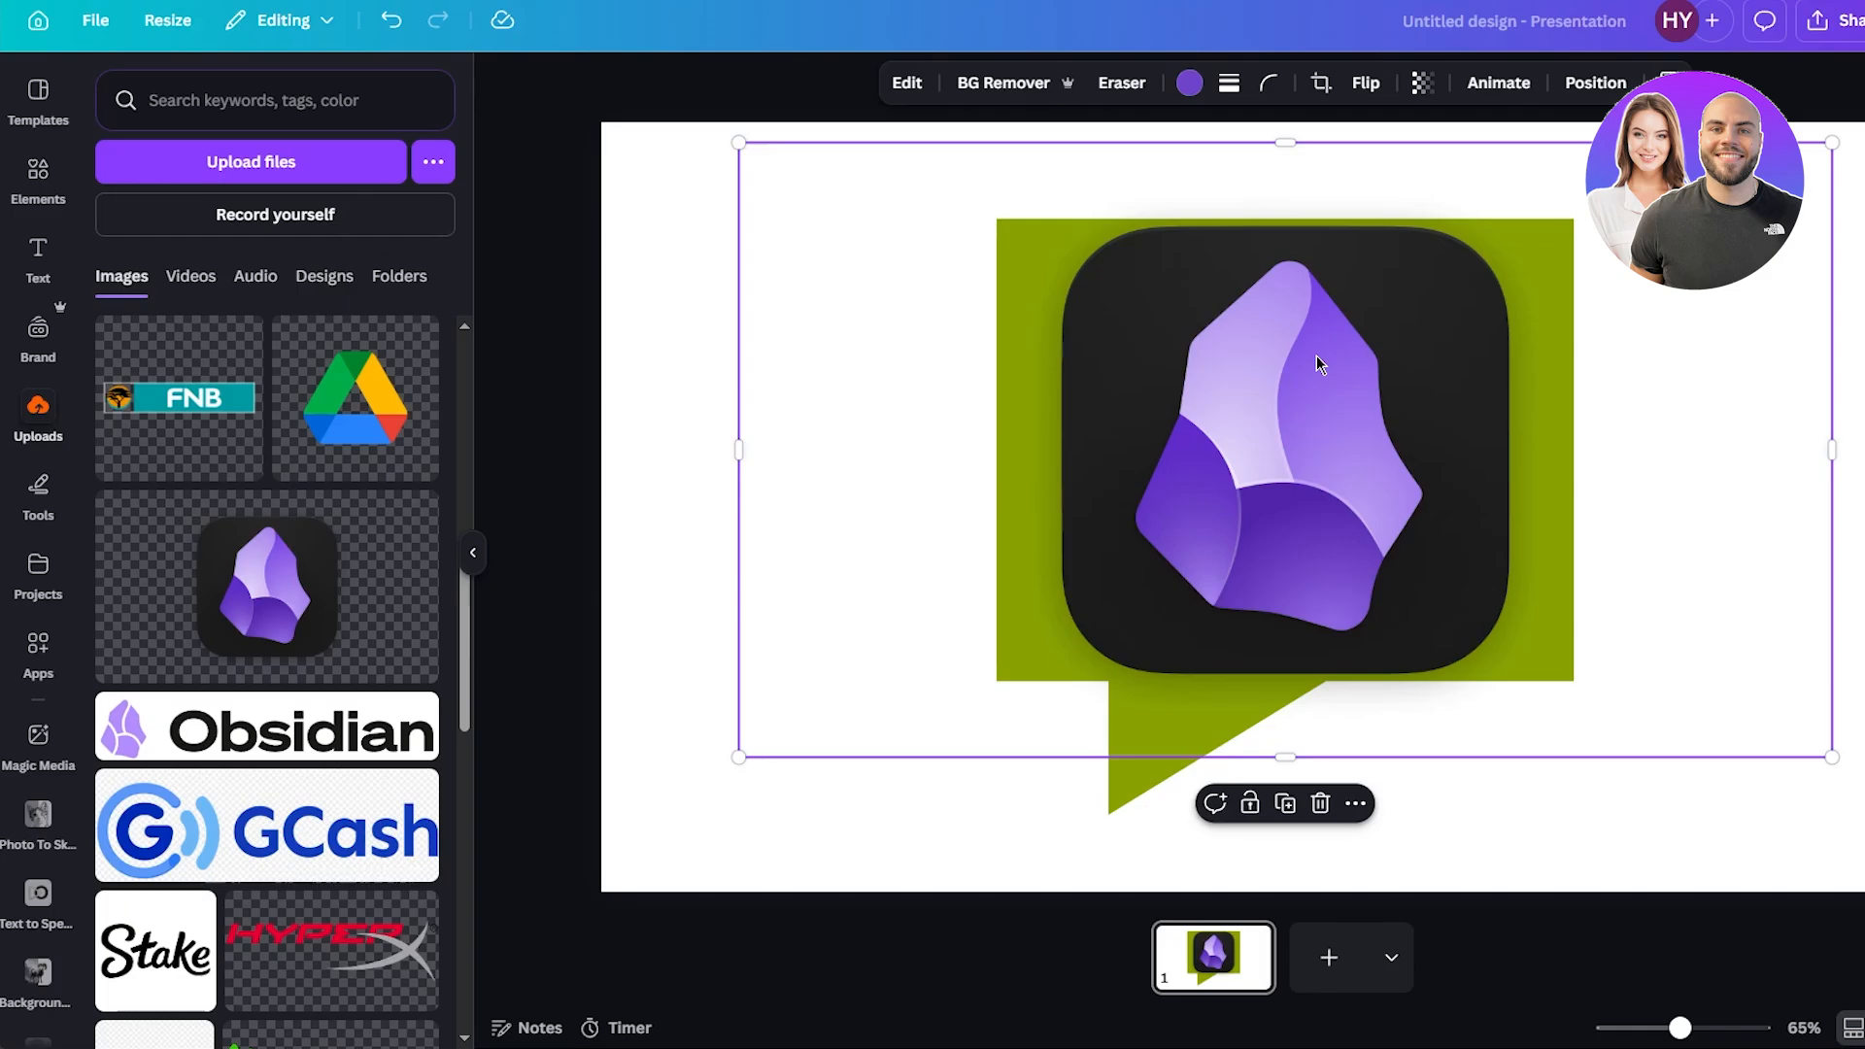
{"action": "left_click_drag", "start_coordinate": [1832, 450], "coordinate": [1518, 448]}
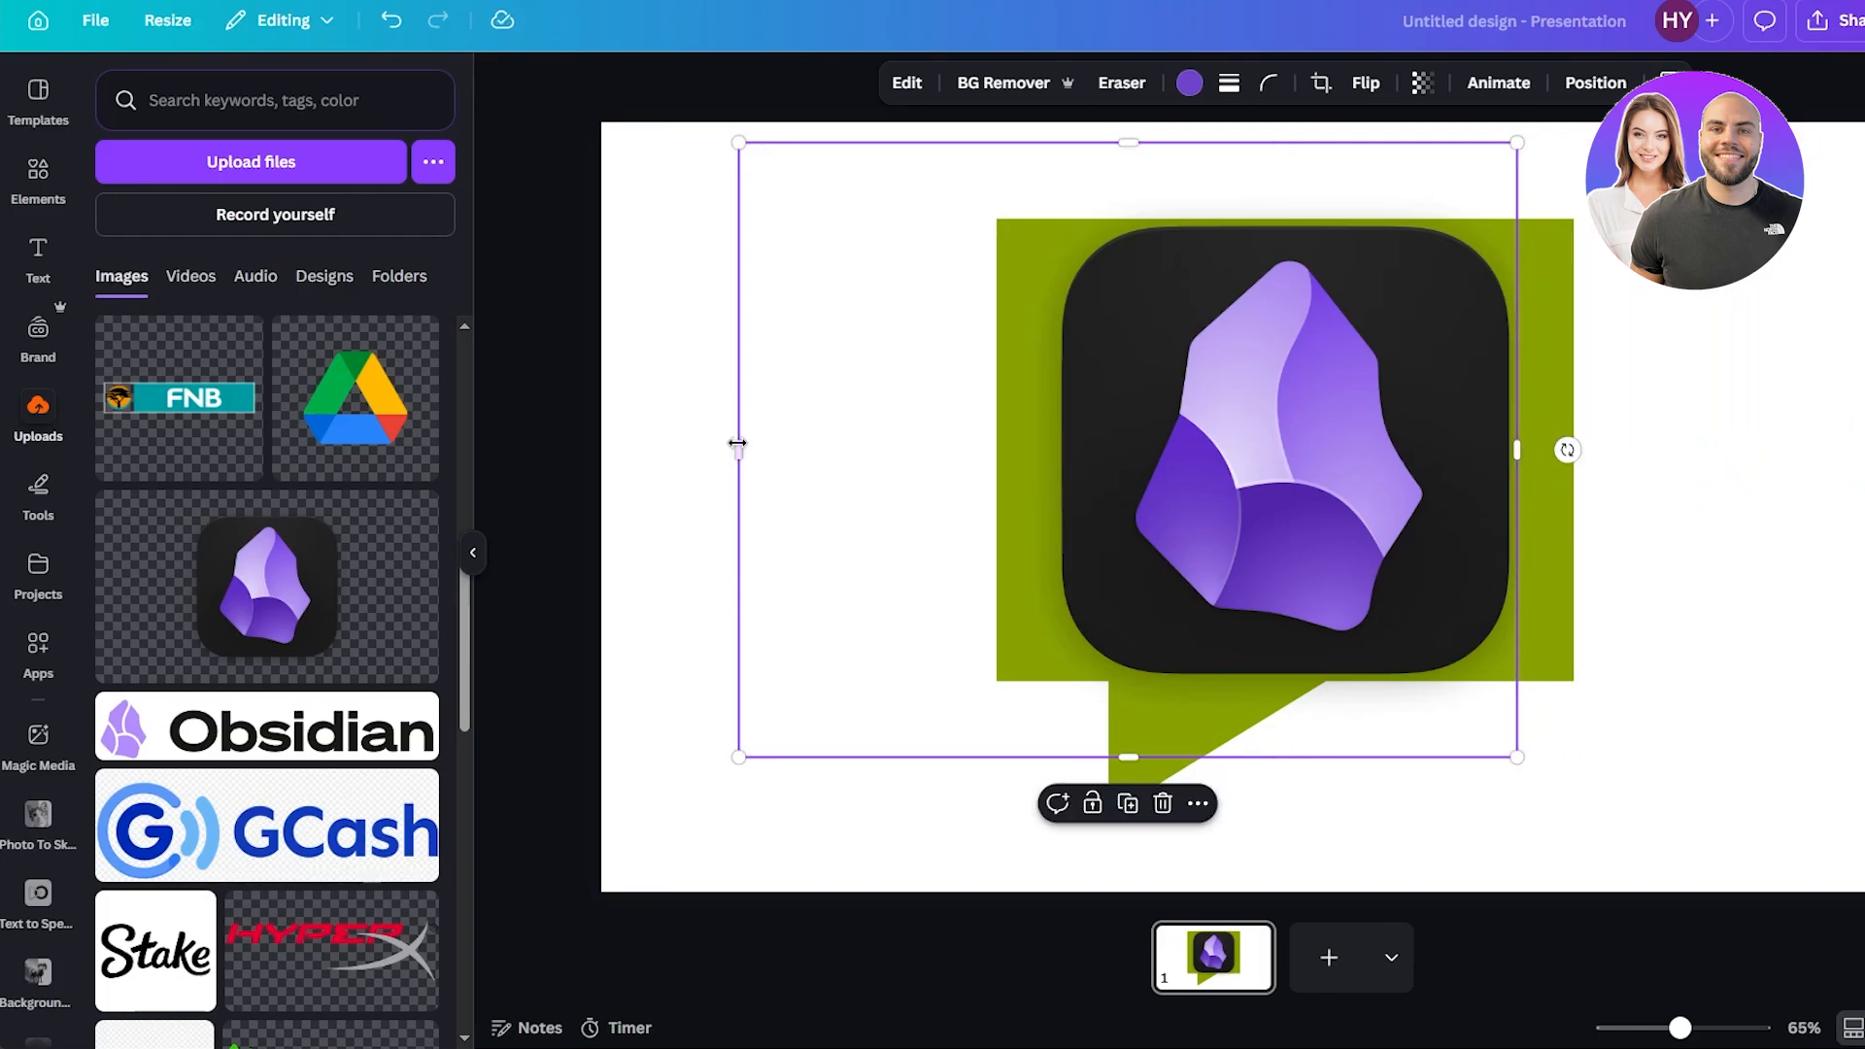
{"action": "left_click_drag", "start_coordinate": [737, 443], "coordinate": [1050, 447]}
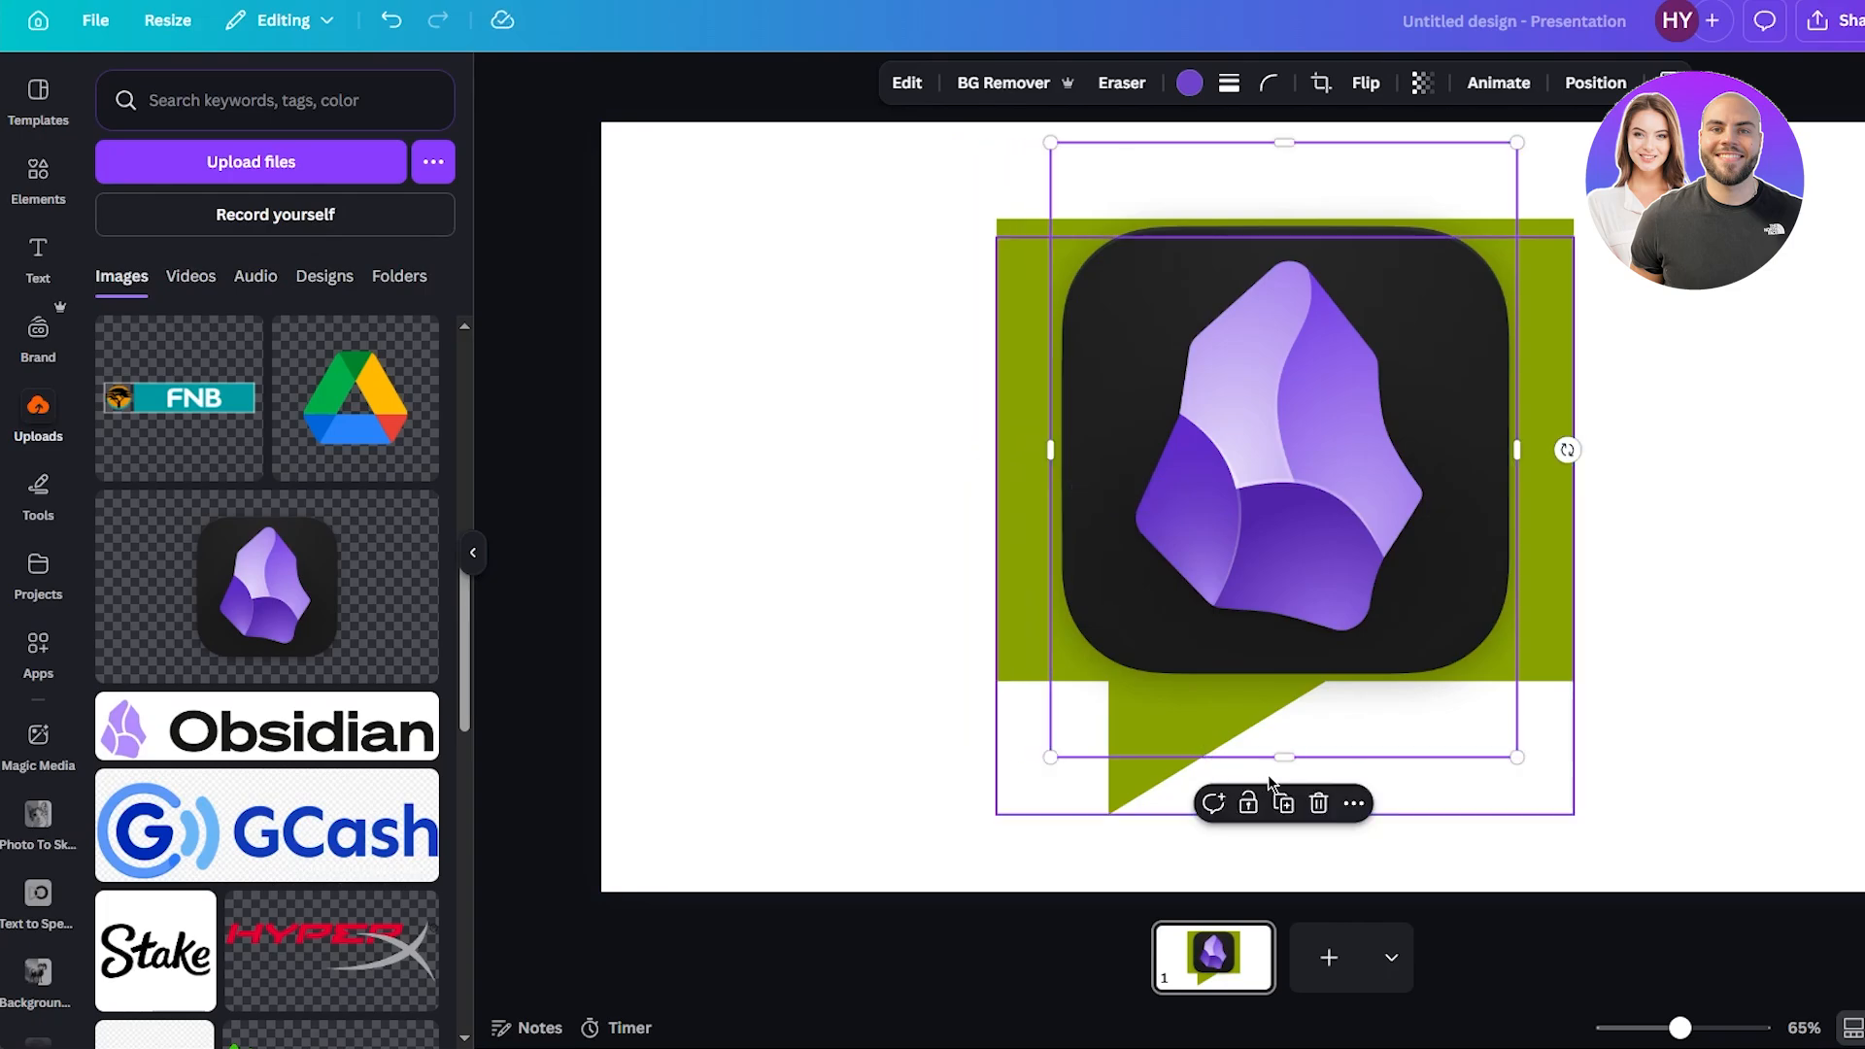
{"action": "left_click_drag", "start_coordinate": [1269, 774], "coordinate": [1284, 680]}
{"action": "left_click_drag", "start_coordinate": [1284, 143], "coordinate": [1280, 219]}
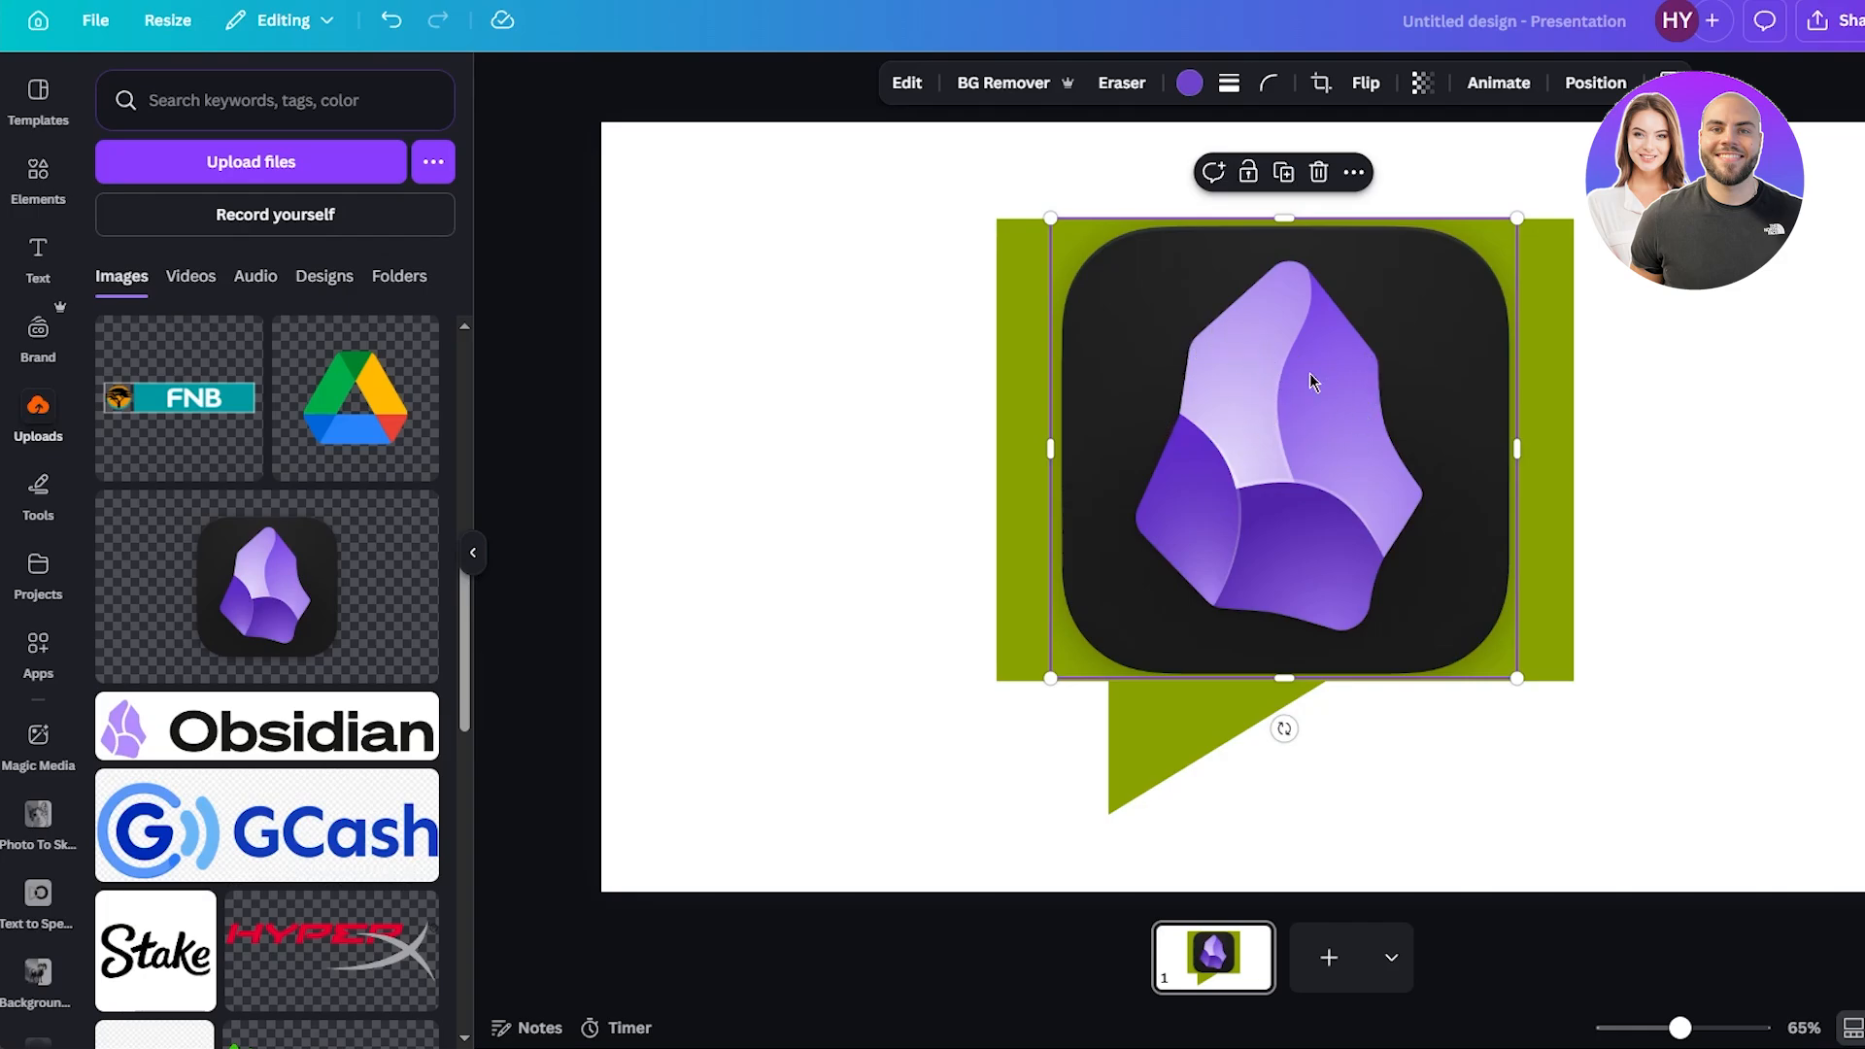
Apply the Drop shadow effect to the speech bubble.
{"action": "mouse_move", "coordinate": [1327, 399]}
{"action": "left_mouse_down"}
{"action": "mouse_move", "coordinate": [1308, 392]}
{"action": "mouse_move", "coordinate": [1324, 398]}
{"action": "left_mouse_up"}
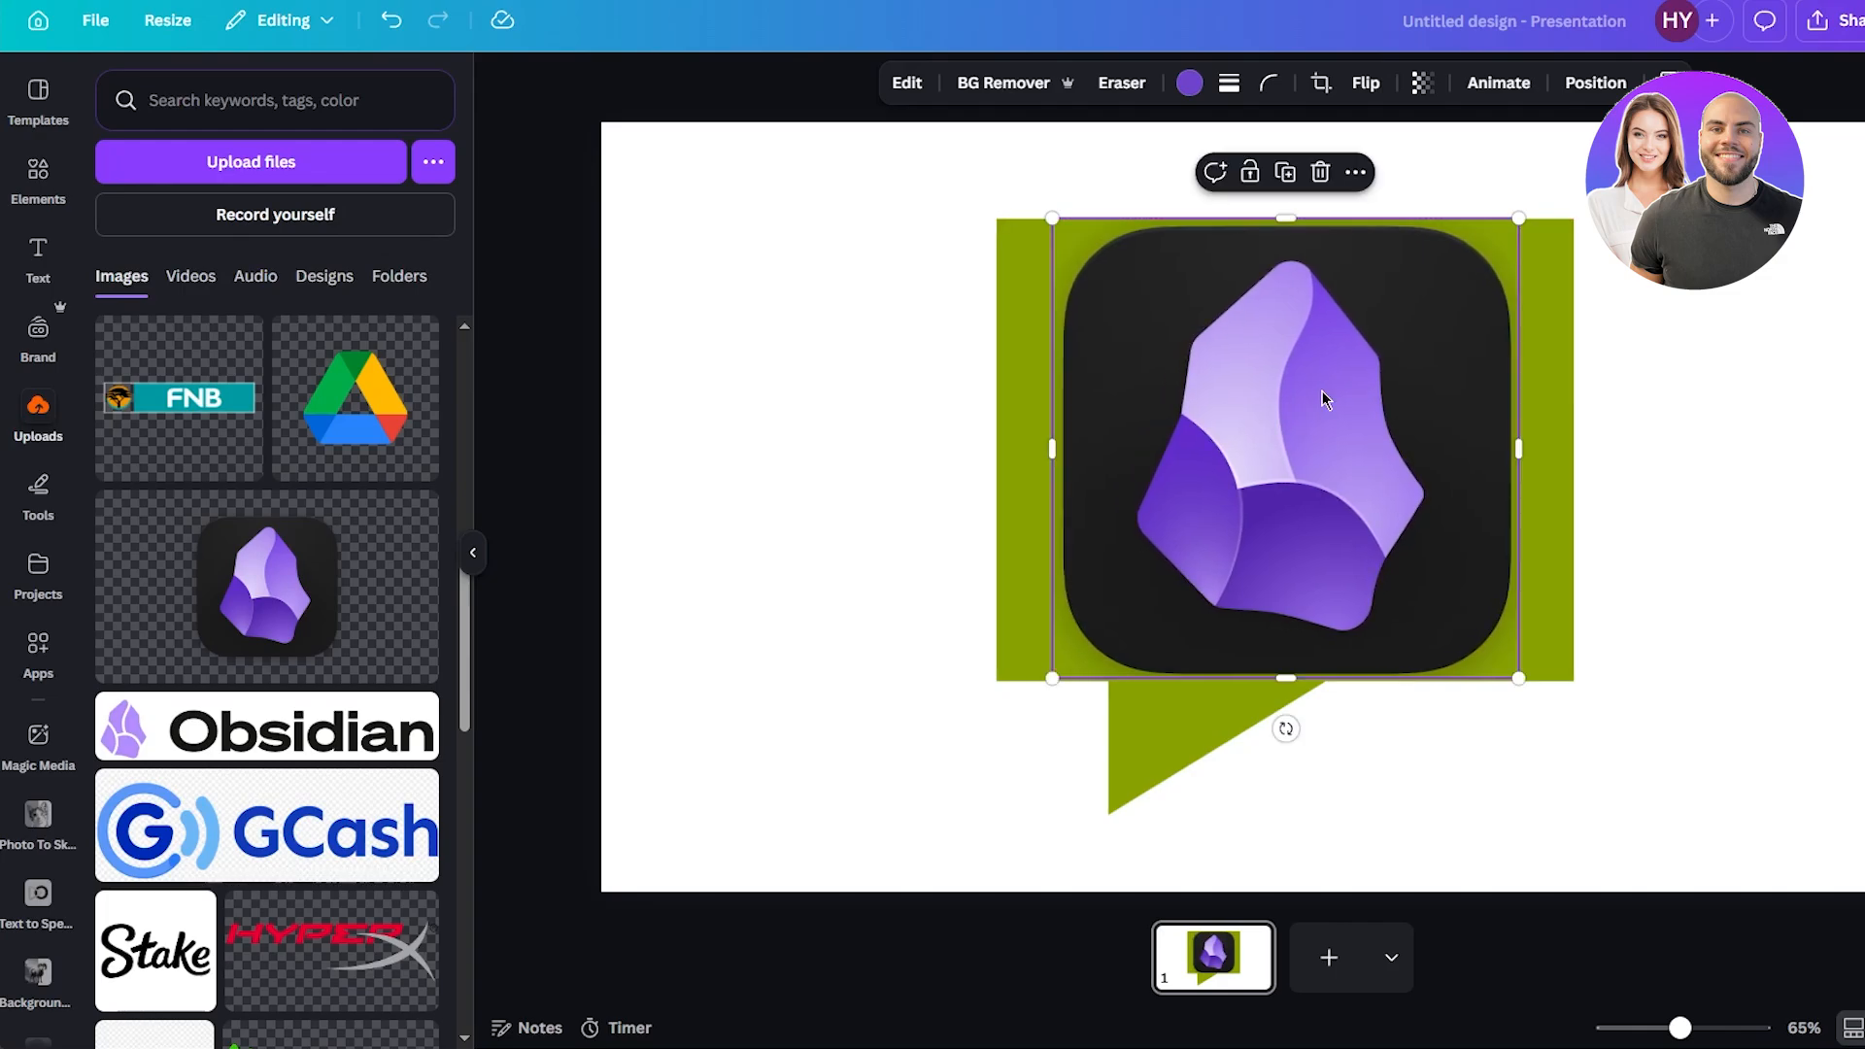
{"action": "left_click_drag", "start_coordinate": [1325, 392], "coordinate": [1323, 390]}
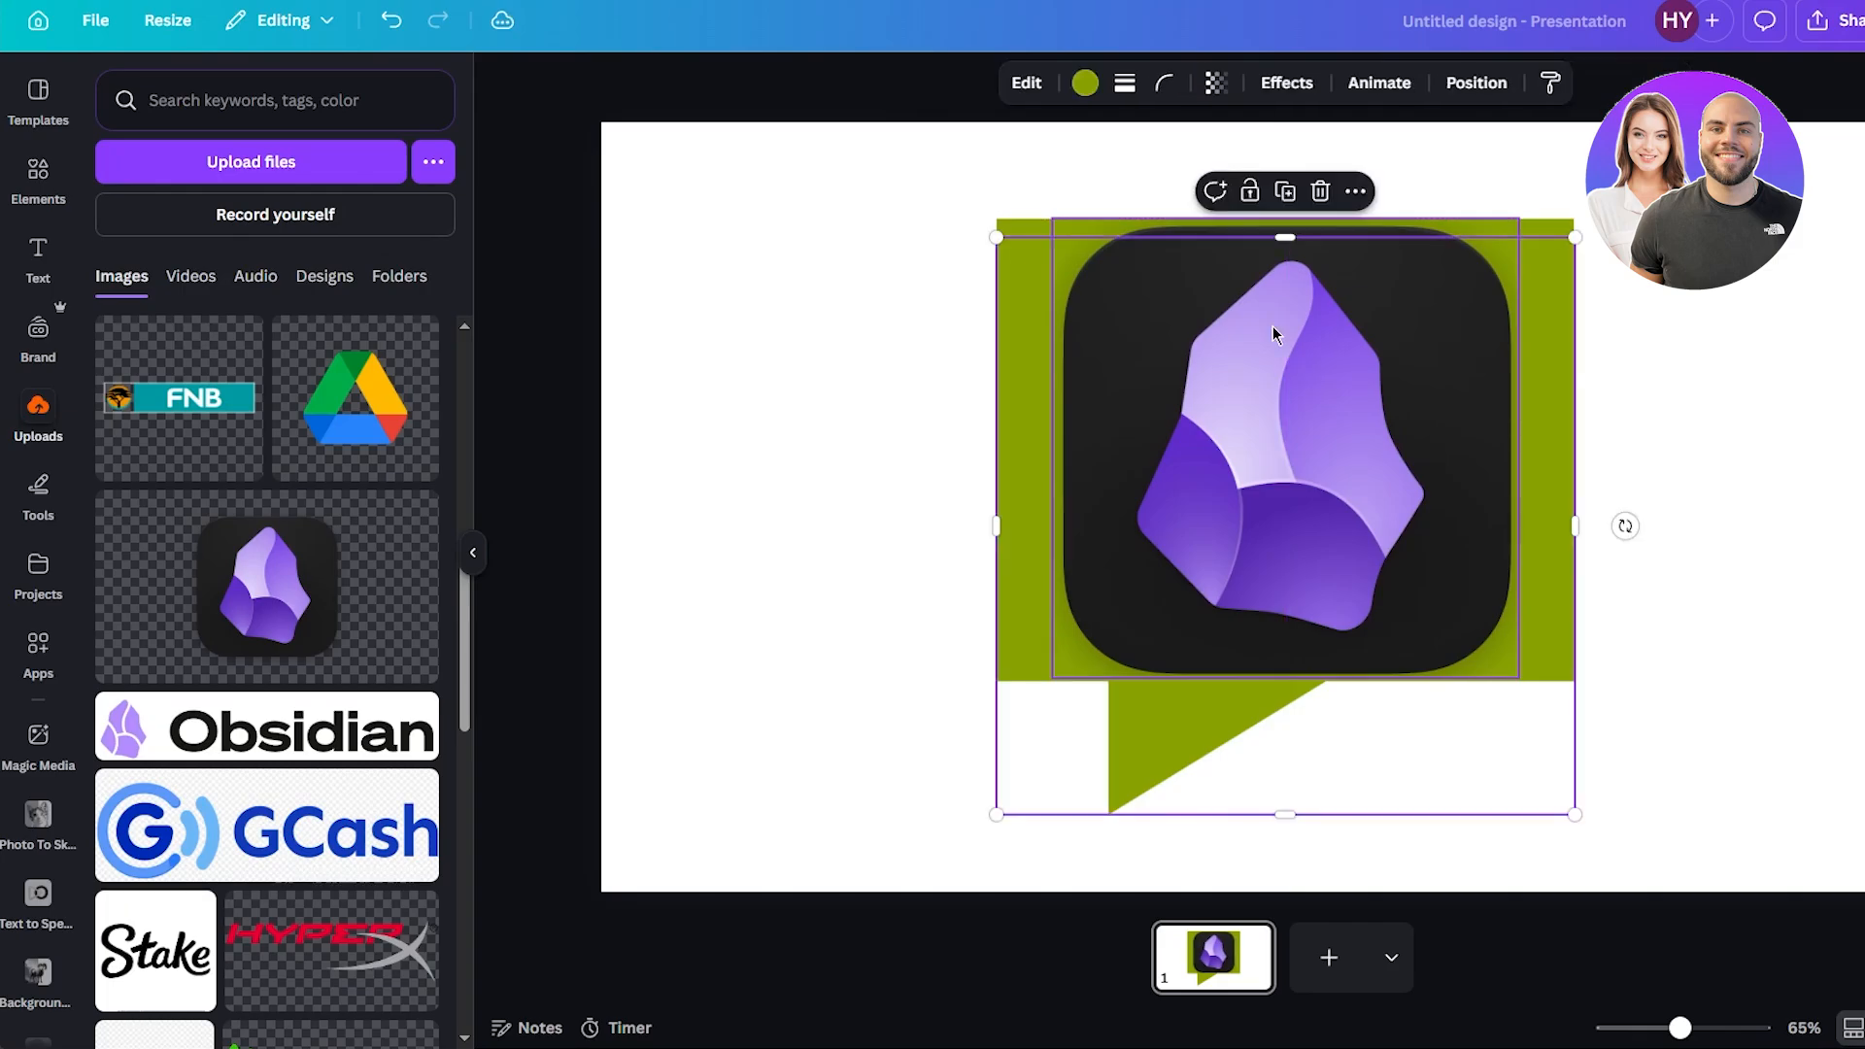
{"action": "left_click", "coordinate": [1285, 84]}
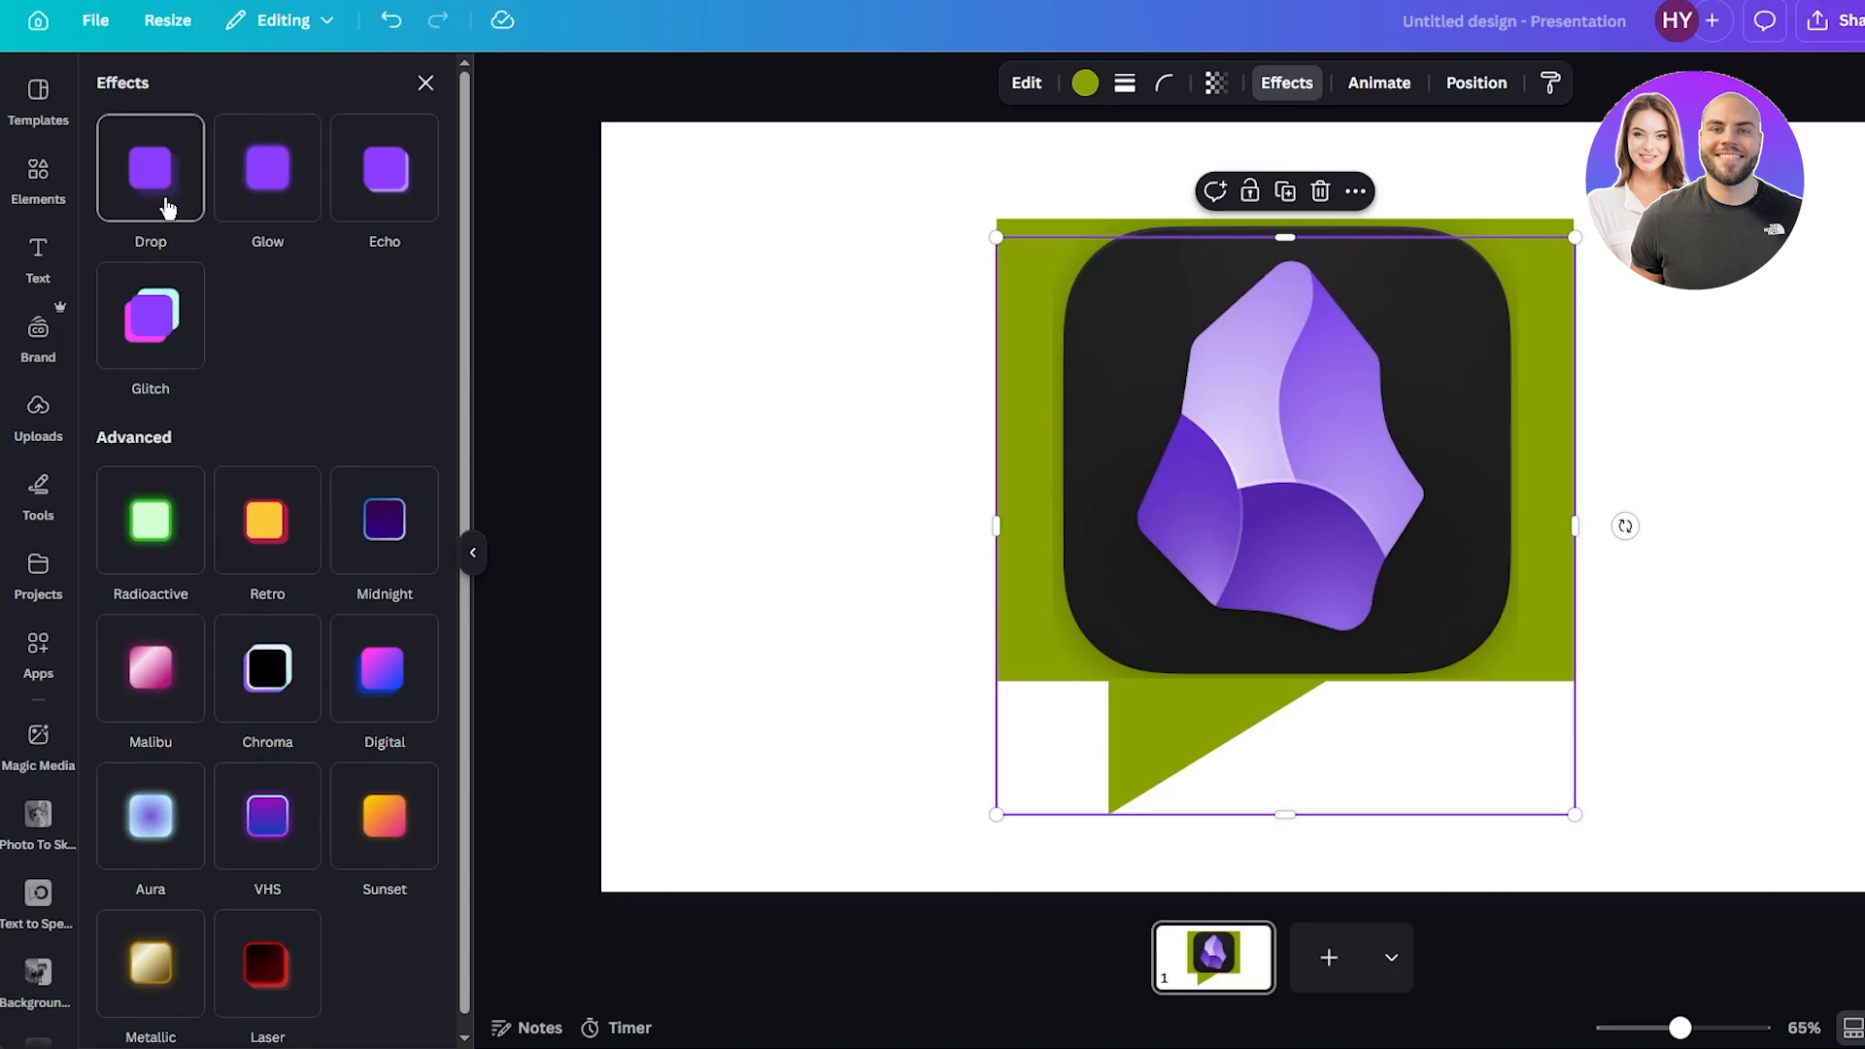
{"action": "scroll", "coordinate": [173, 307], "scroll_direction": "down", "scroll_amount": 1}
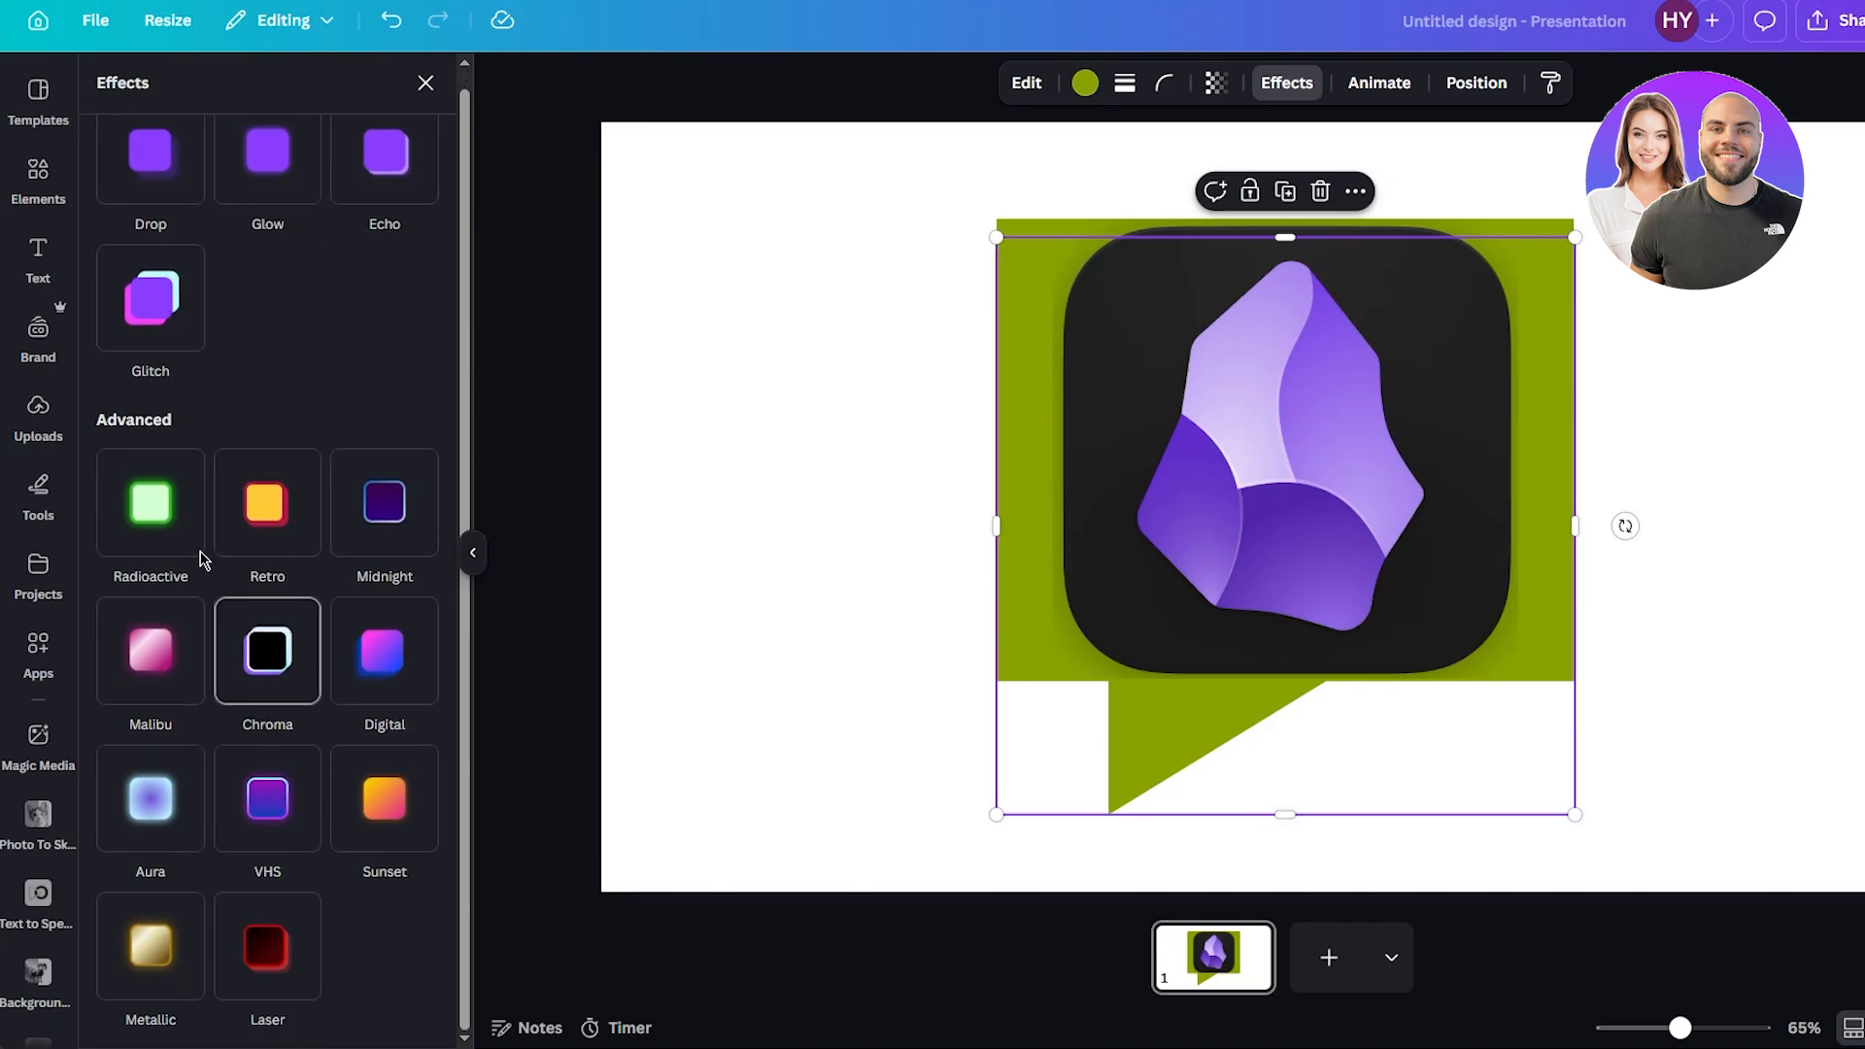
{"action": "scroll", "coordinate": [200, 544], "scroll_direction": "up", "scroll_amount": 1}
{"action": "left_click", "coordinate": [188, 215]}
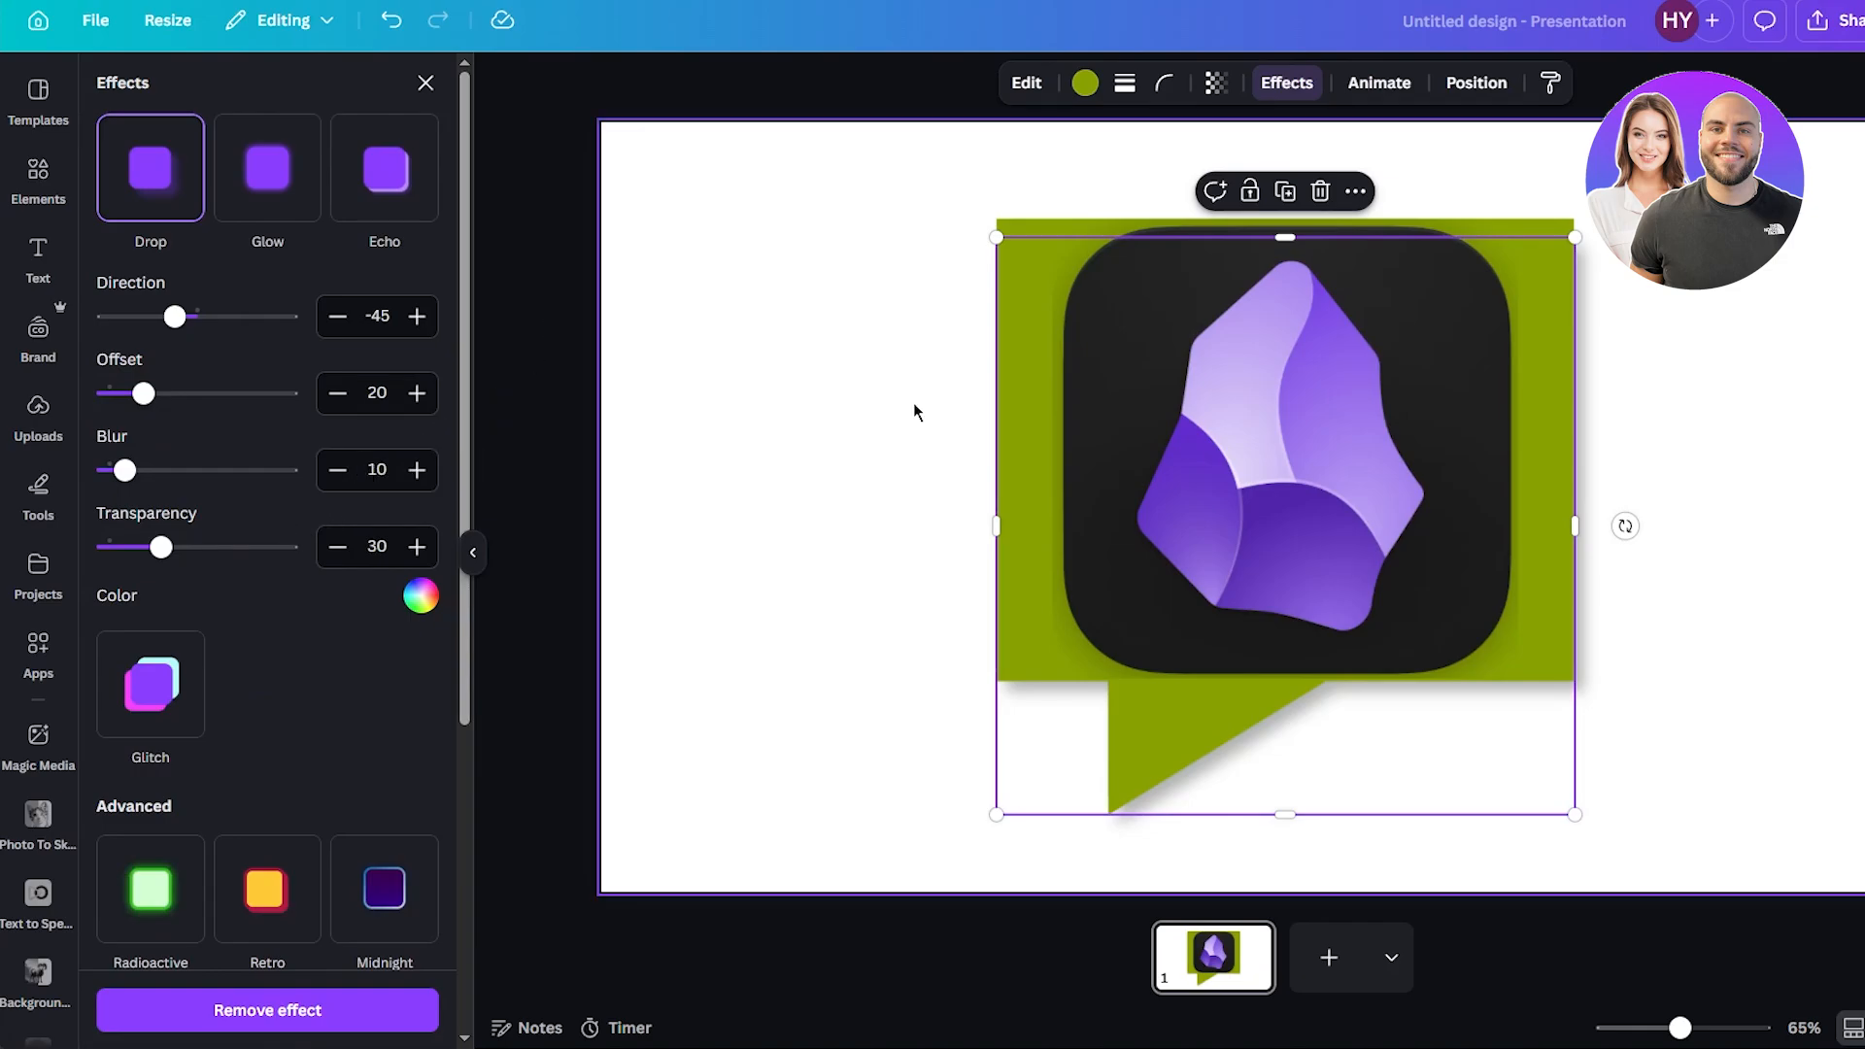
{"action": "left_click", "coordinate": [1195, 291]}
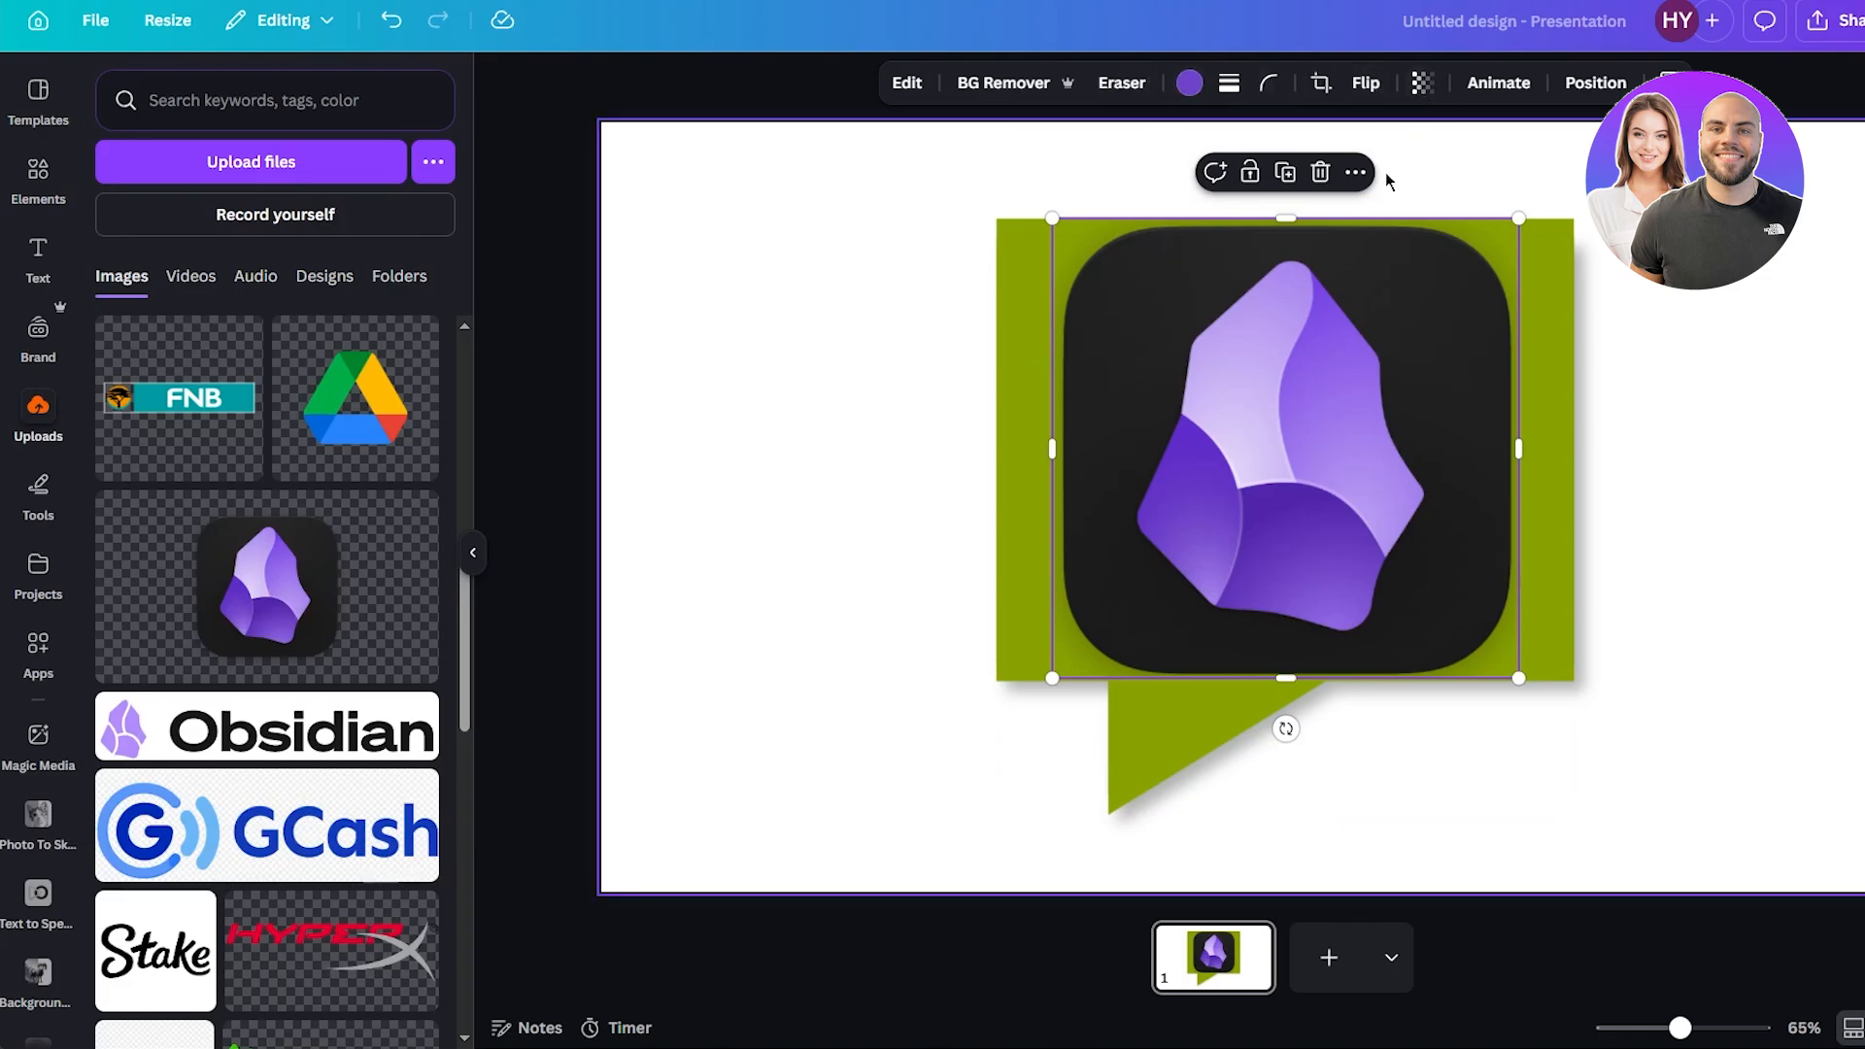
Add a Drop shadow to the Obsidian icon with blur 24, angle 48, distance 19 and intensity 83.
{"action": "left_click", "coordinate": [908, 82]}
{"action": "scroll", "coordinate": [212, 488], "scroll_direction": "down", "scroll_amount": 3}
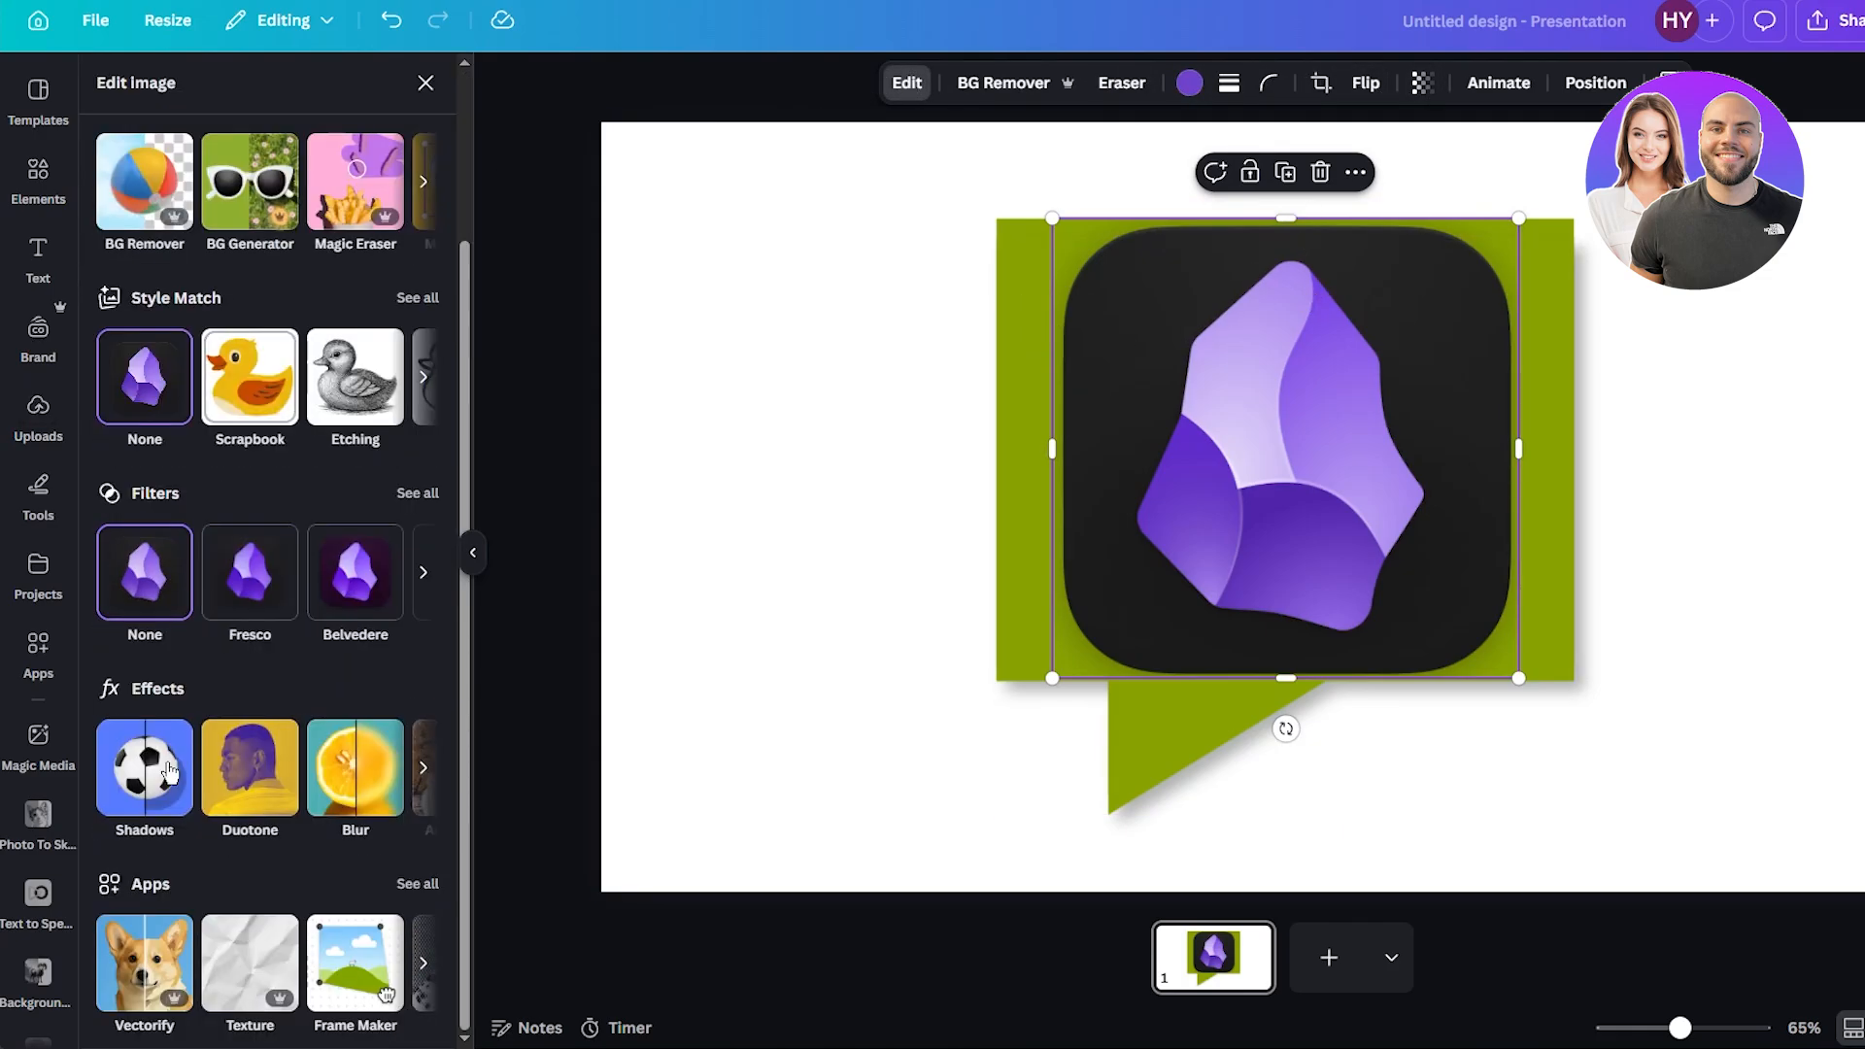
{"action": "left_click", "coordinate": [167, 773]}
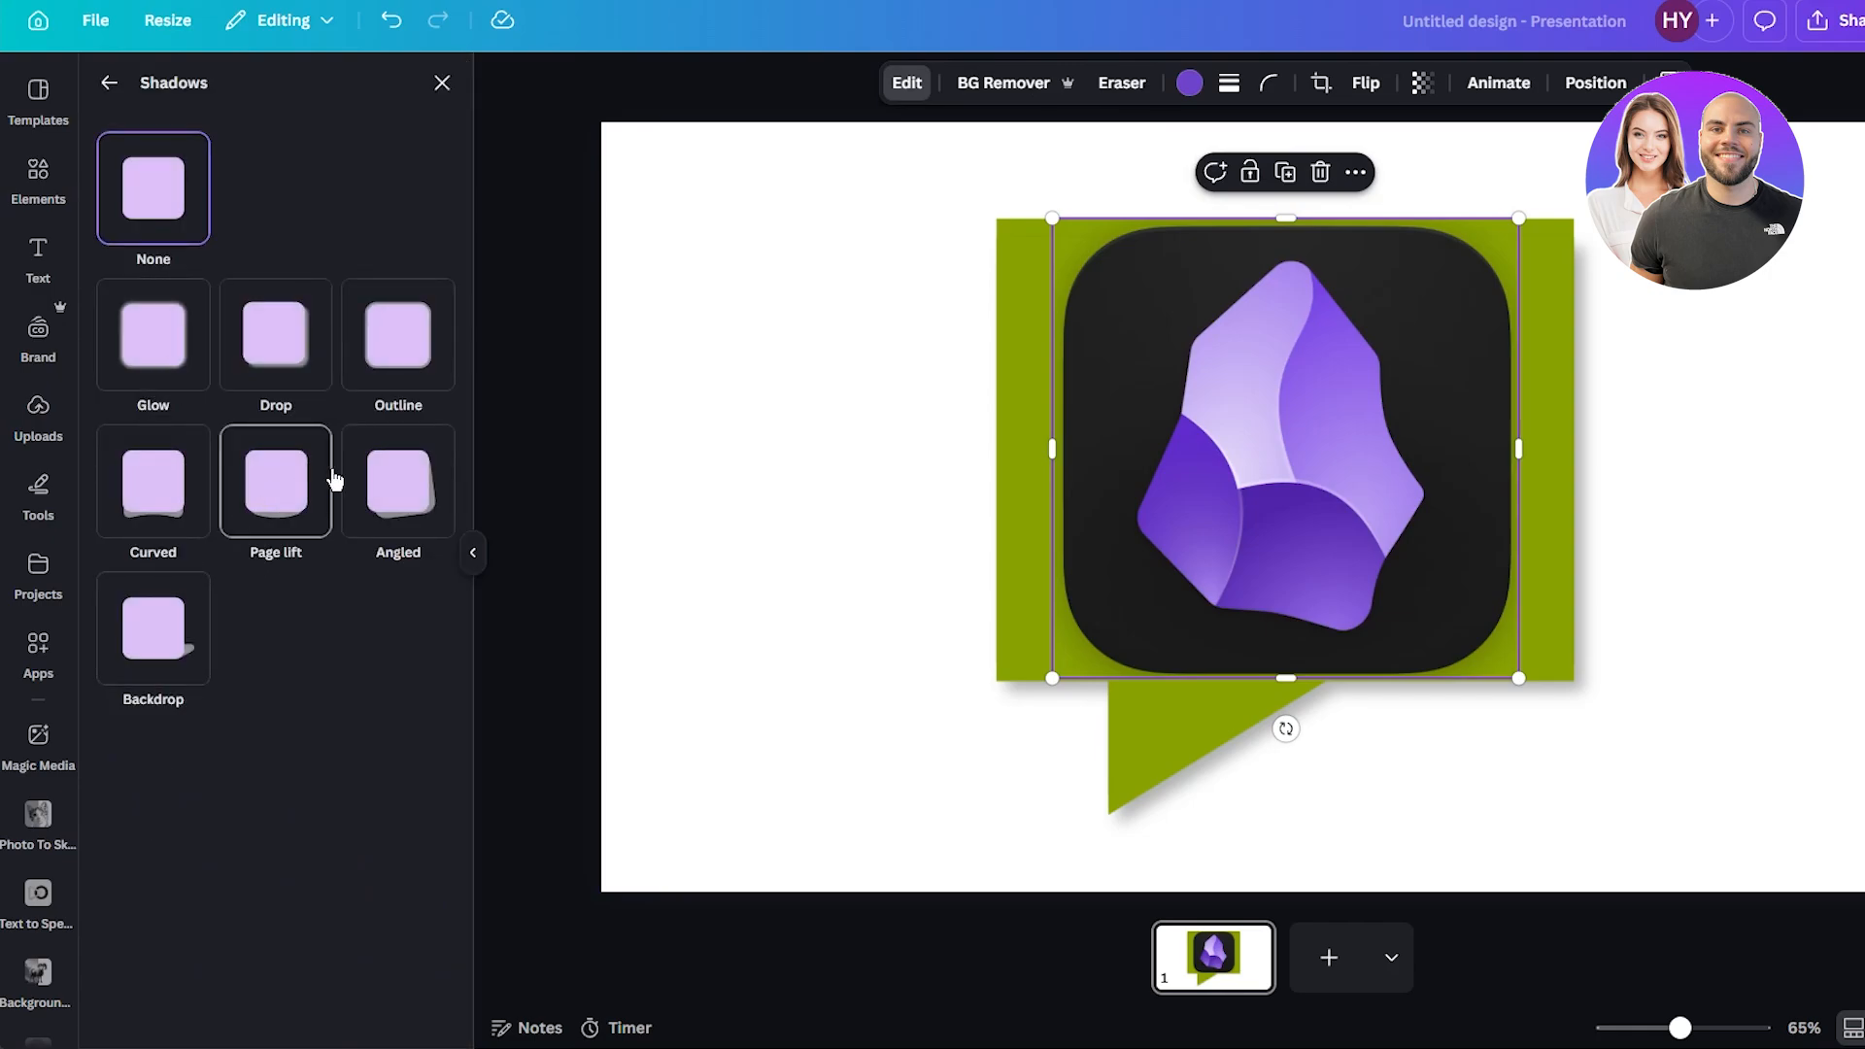
{"action": "left_click", "coordinate": [275, 330]}
{"action": "mouse_move", "coordinate": [159, 751]}
{"action": "left_mouse_down"}
{"action": "mouse_move", "coordinate": [279, 751]}
{"action": "mouse_move", "coordinate": [68, 746]}
{"action": "mouse_move", "coordinate": [170, 751]}
{"action": "left_mouse_up"}
{"action": "mouse_move", "coordinate": [269, 836]}
{"action": "left_mouse_down"}
{"action": "mouse_move", "coordinate": [201, 835]}
{"action": "mouse_move", "coordinate": [233, 833]}
{"action": "left_mouse_up"}
{"action": "left_click_drag", "start_coordinate": [237, 922], "coordinate": [157, 921]}
{"action": "scroll", "coordinate": [197, 855], "scroll_direction": "down", "scroll_amount": 1}
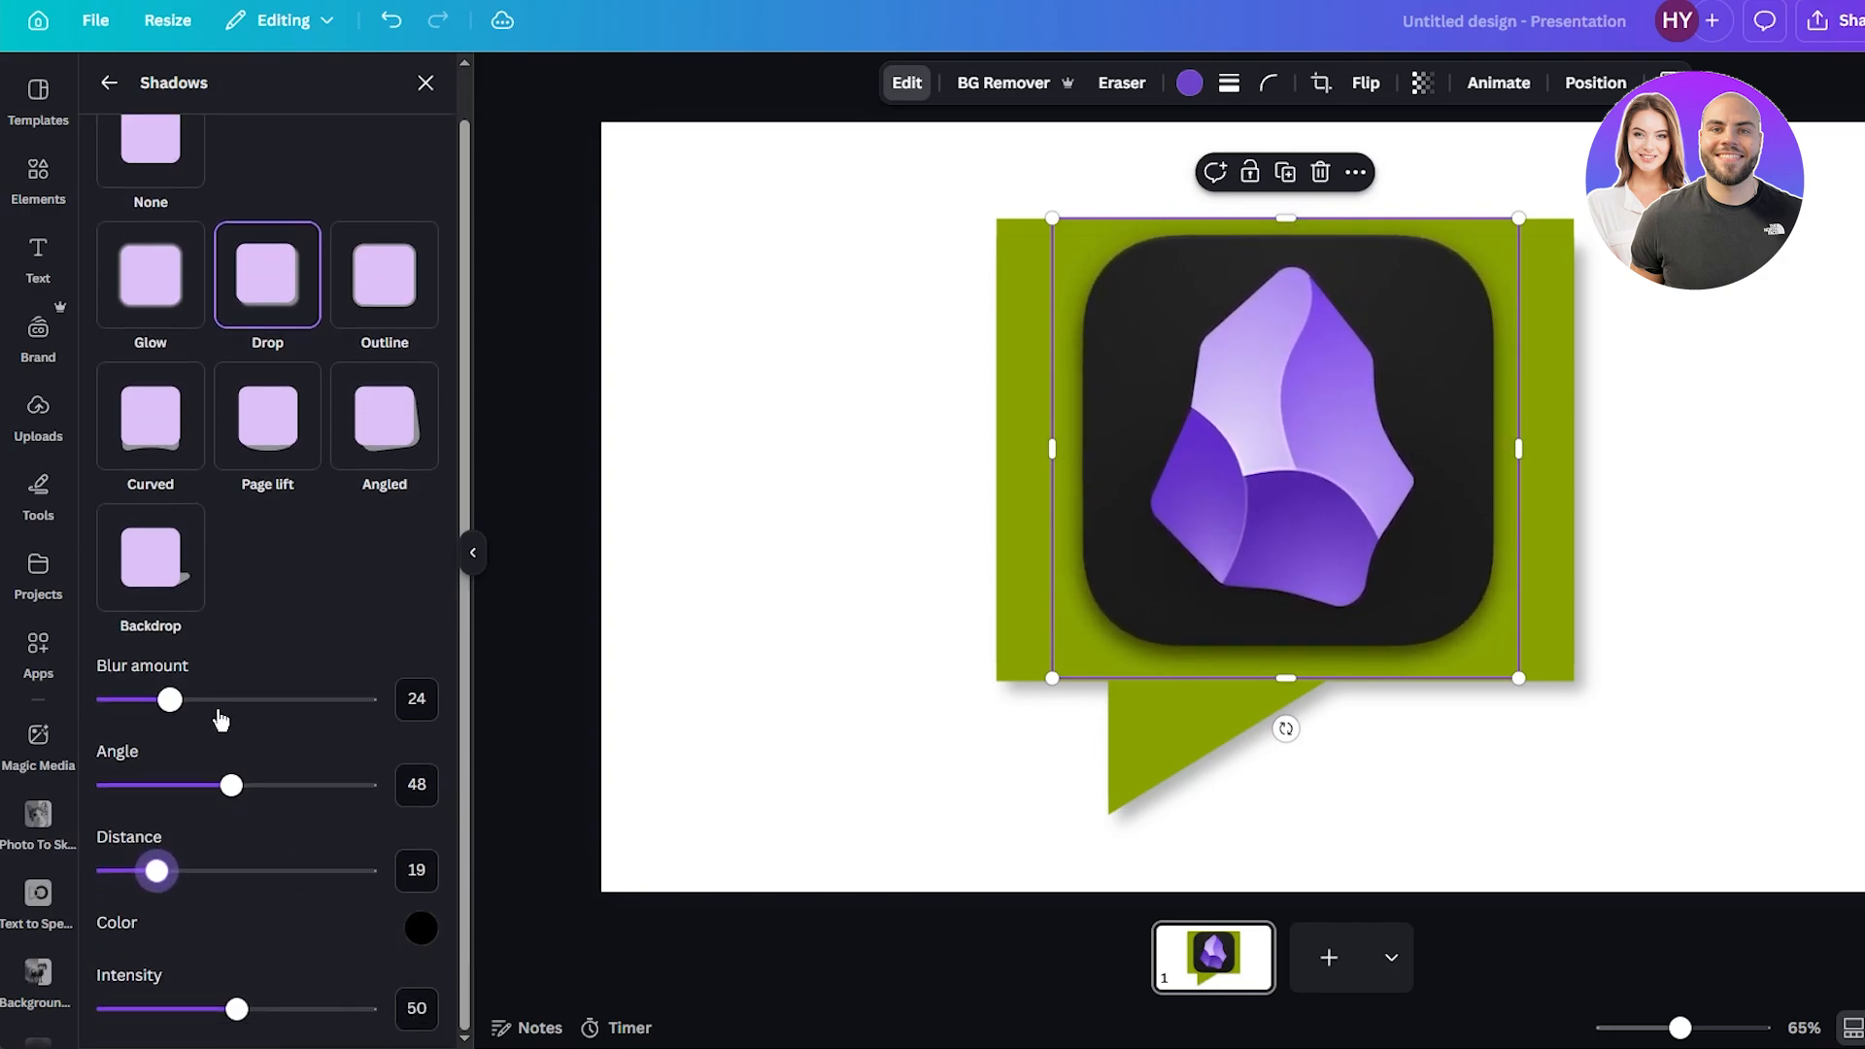
{"action": "left_click_drag", "start_coordinate": [240, 1006], "coordinate": [323, 1010]}
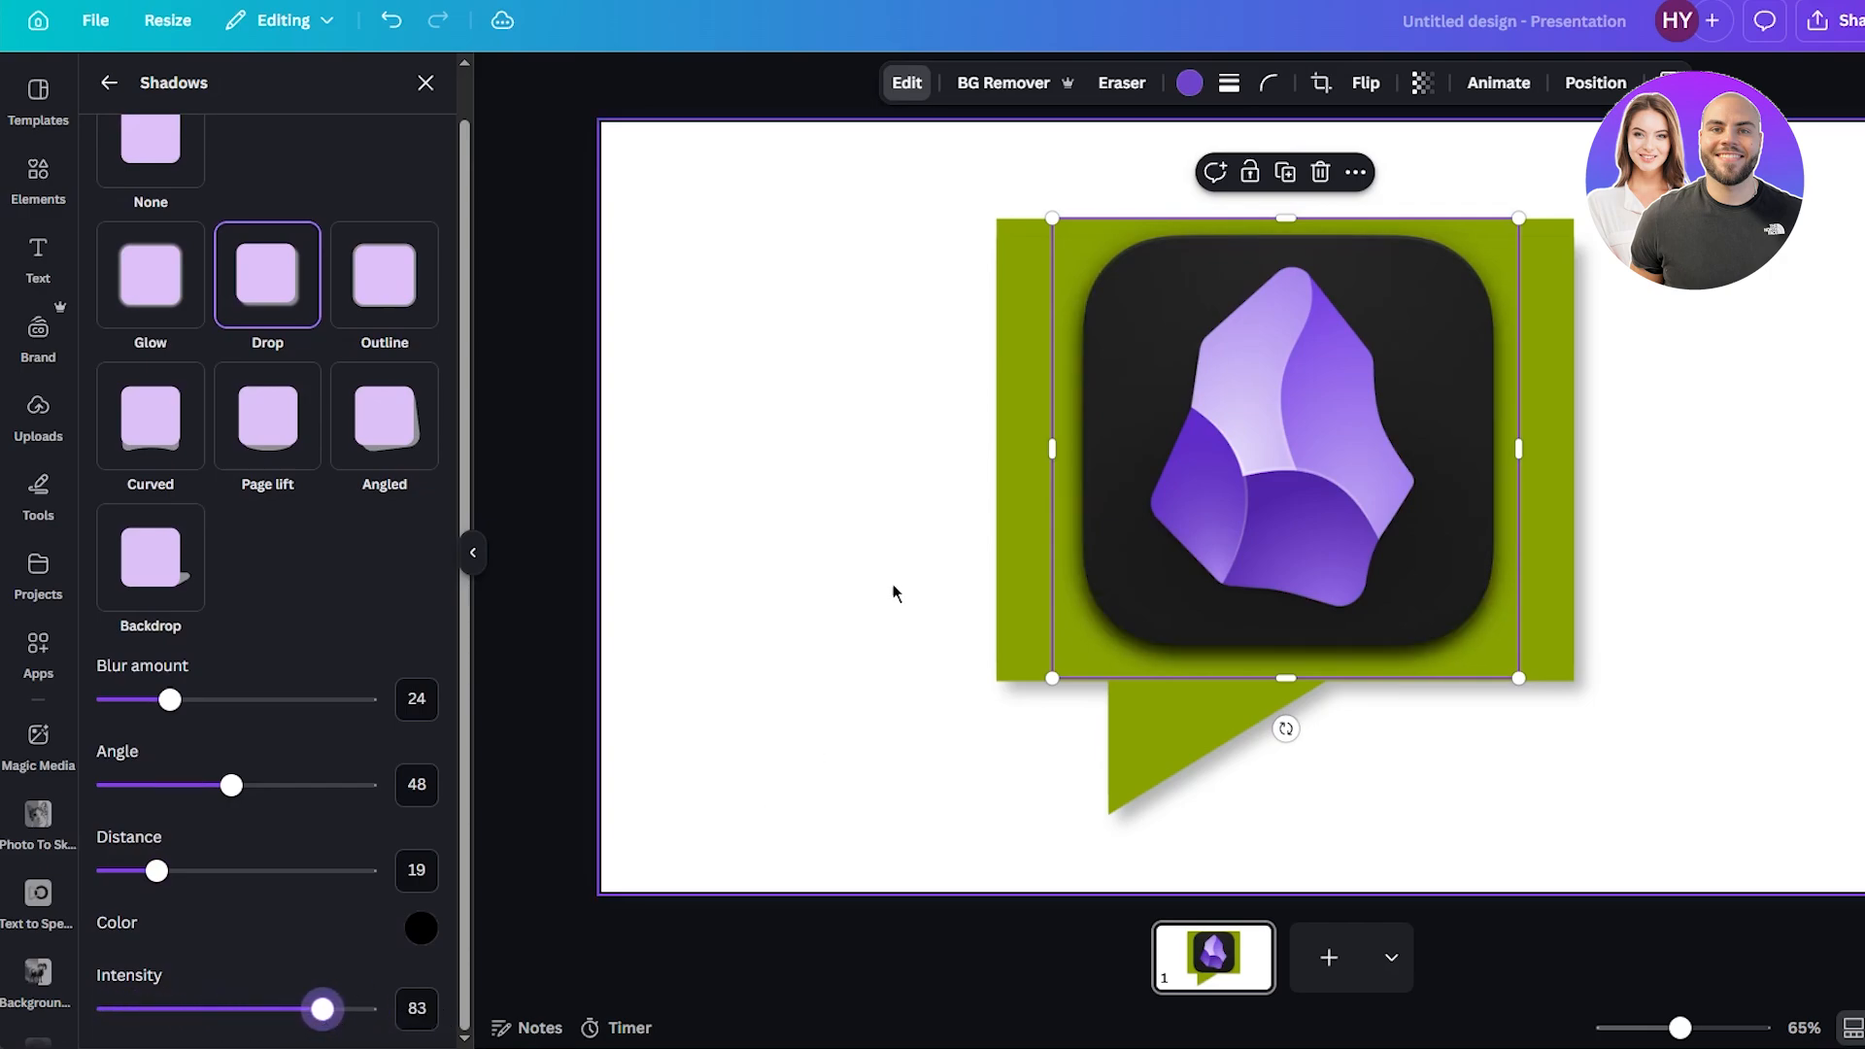
Enlarge the Obsidian icon slightly and deselect it.
{"action": "left_click_drag", "start_coordinate": [1054, 679], "coordinate": [1019, 717]}
{"action": "left_click_drag", "start_coordinate": [1184, 611], "coordinate": [1191, 599]}
{"action": "left_click", "coordinate": [703, 505]}
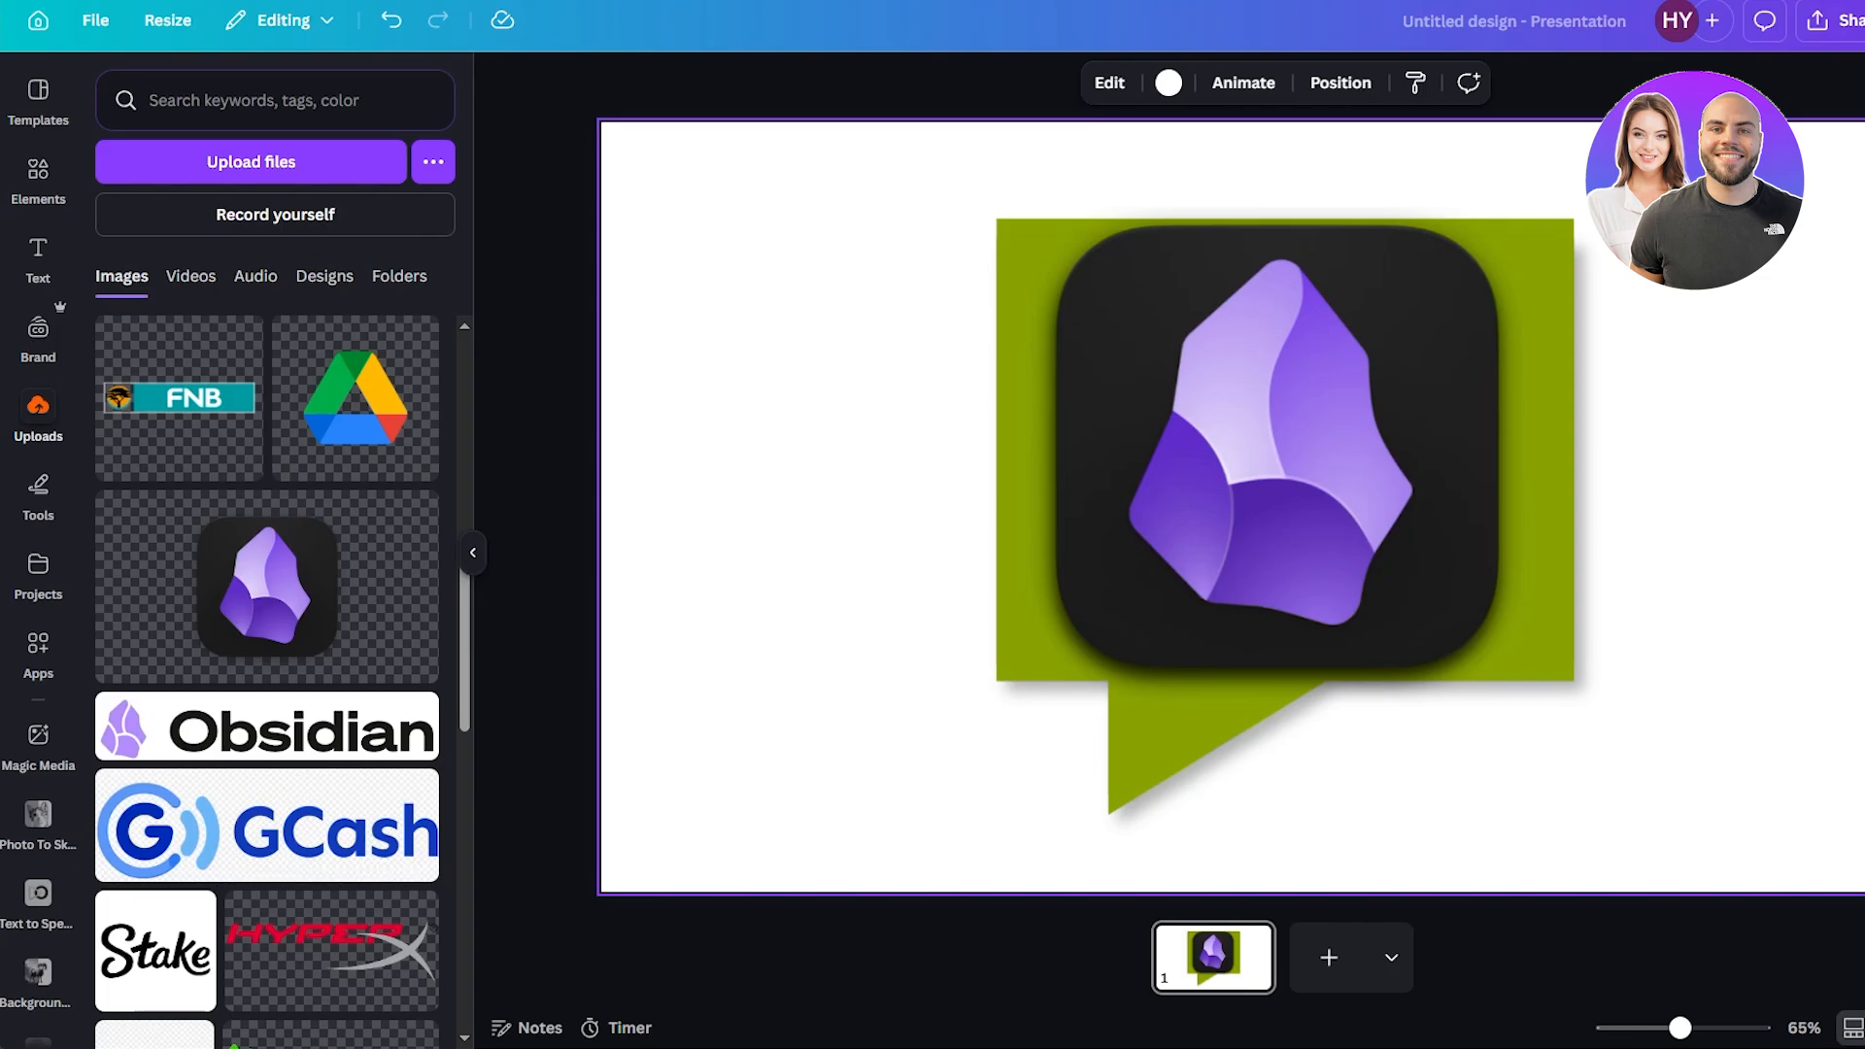
Search elements for frames and add a rectangular landscape frame over the icon.
{"action": "left_click", "coordinate": [38, 175]}
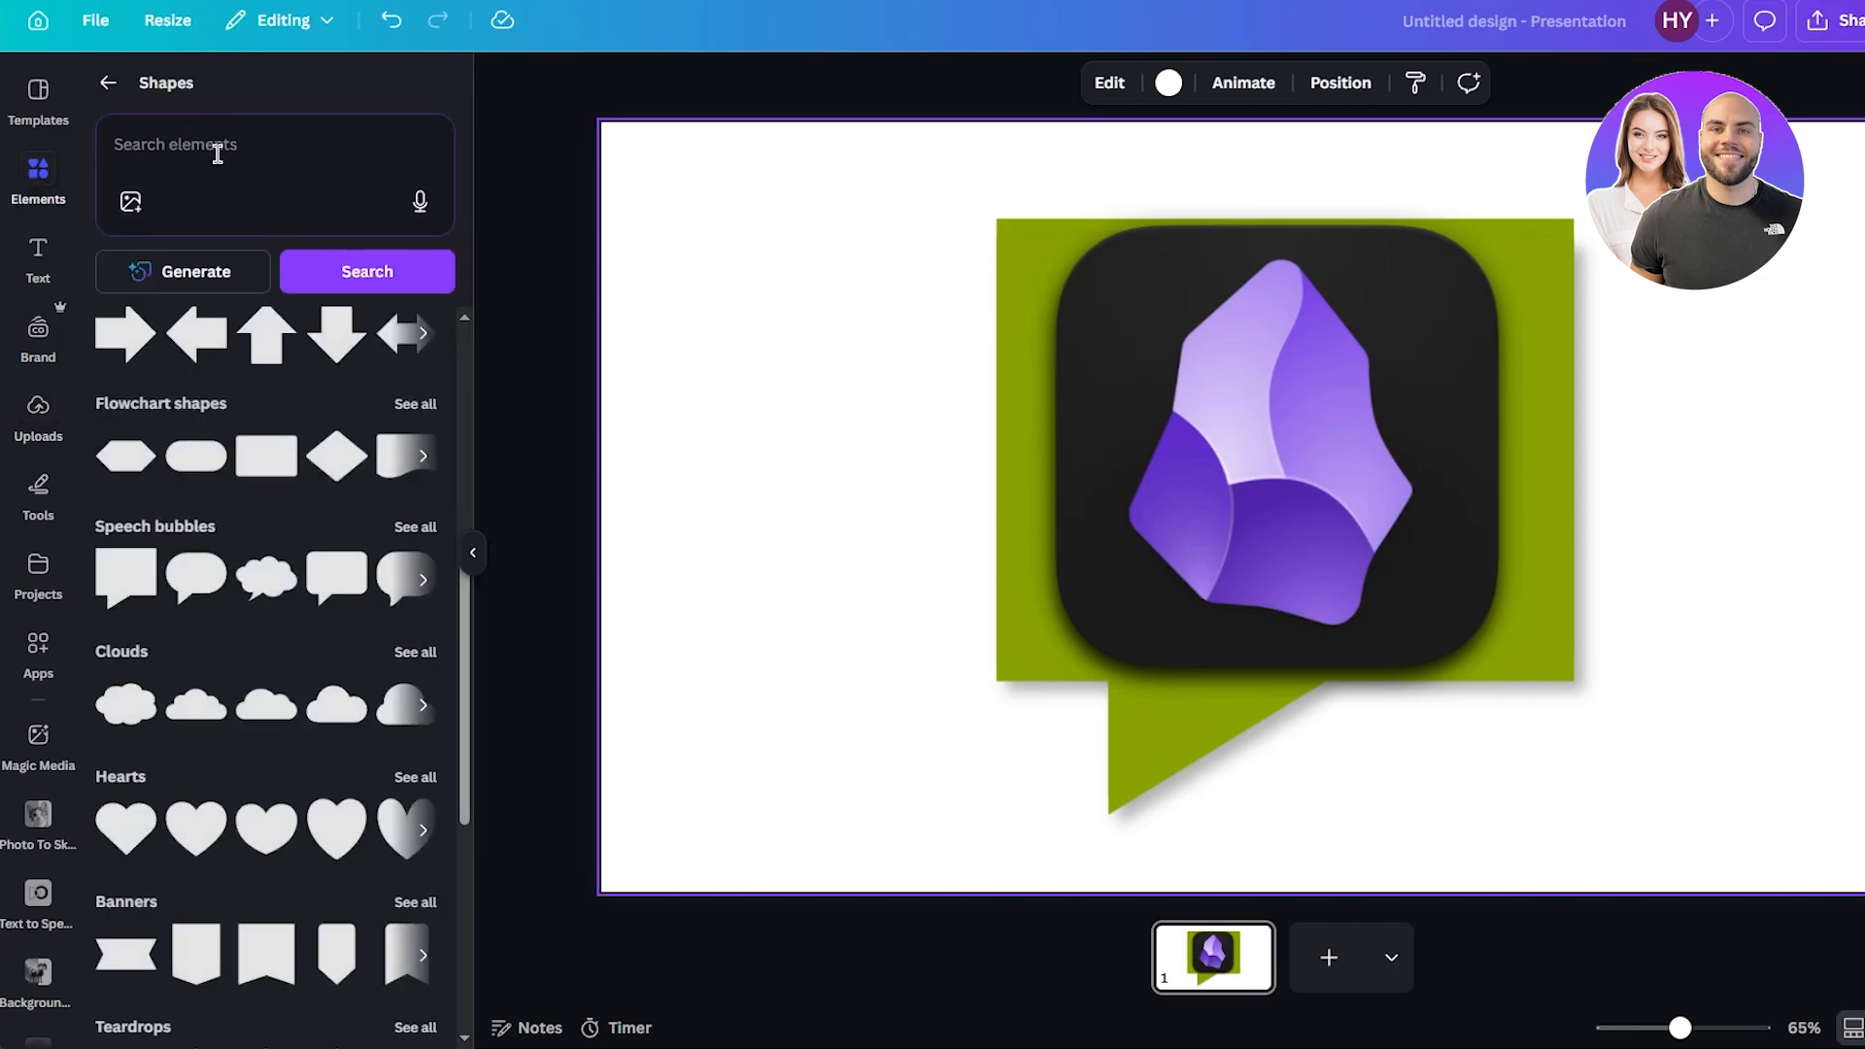
{"action": "left_click", "coordinate": [217, 154]}
{"action": "left_click", "coordinate": [214, 385]}
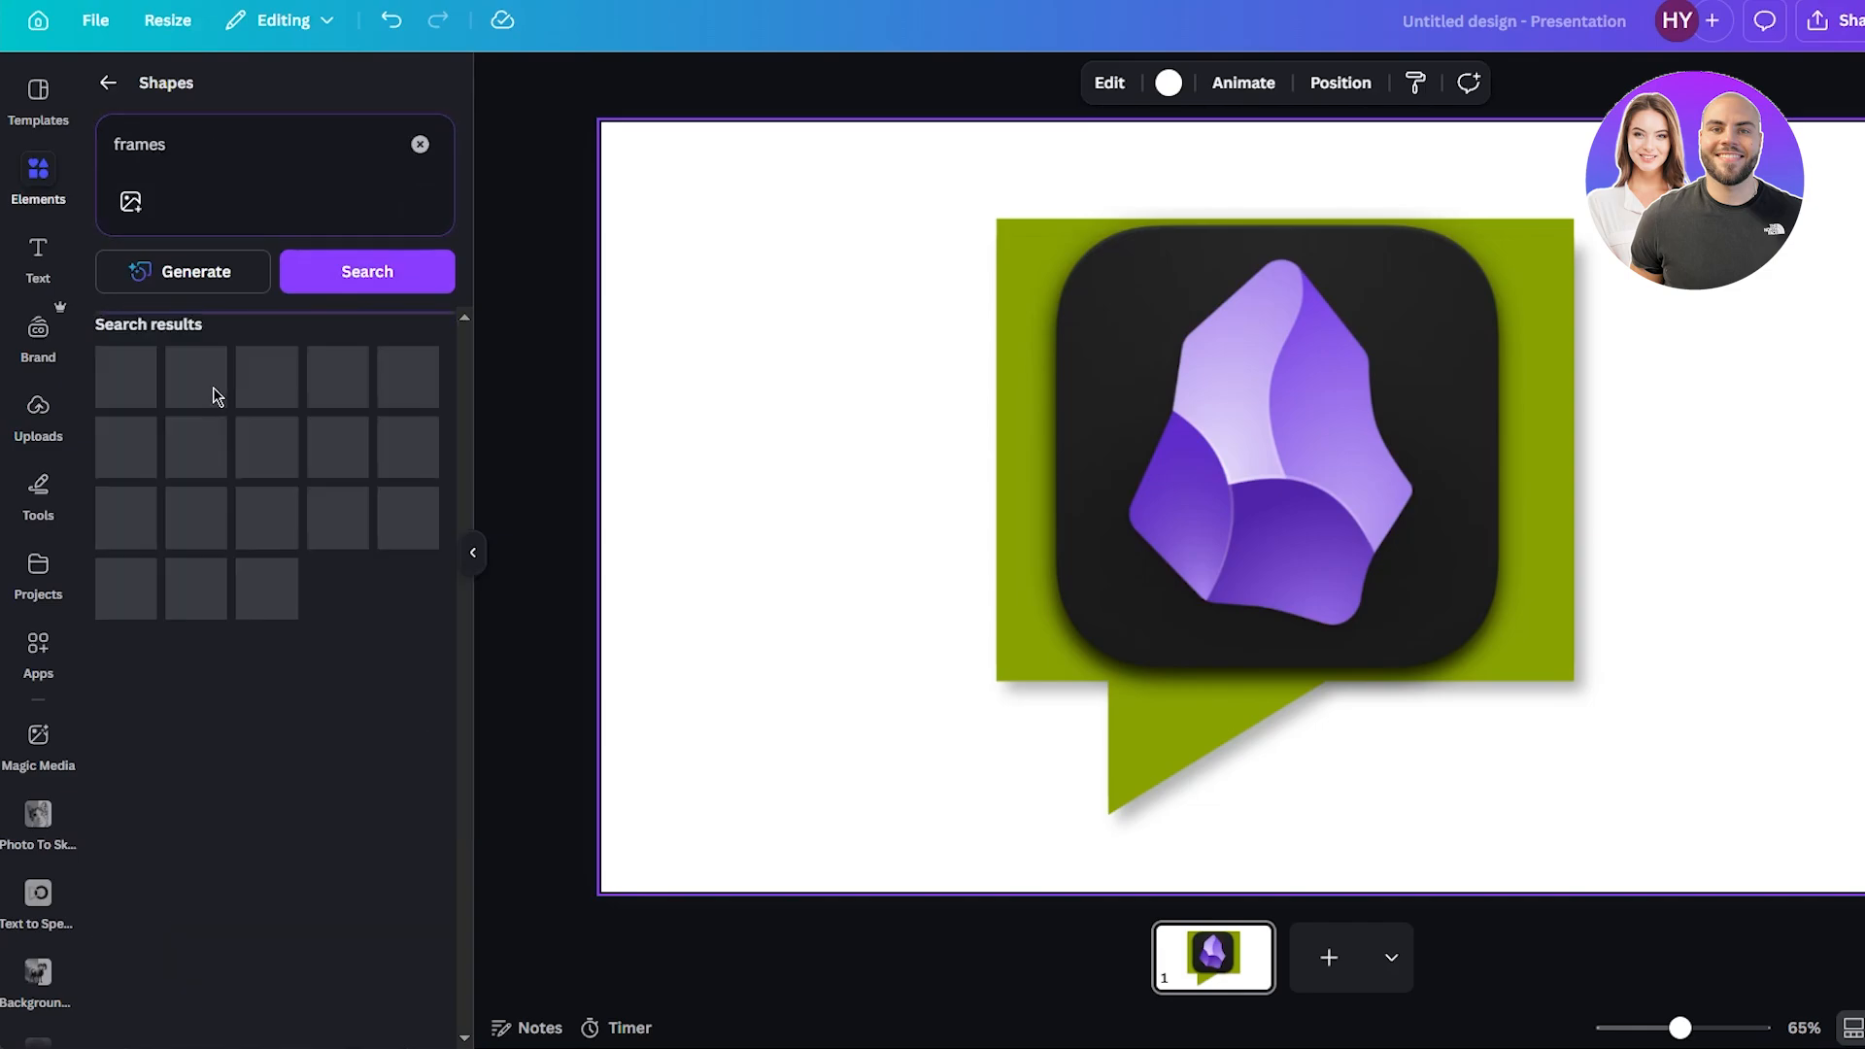
{"action": "left_click", "coordinate": [107, 83]}
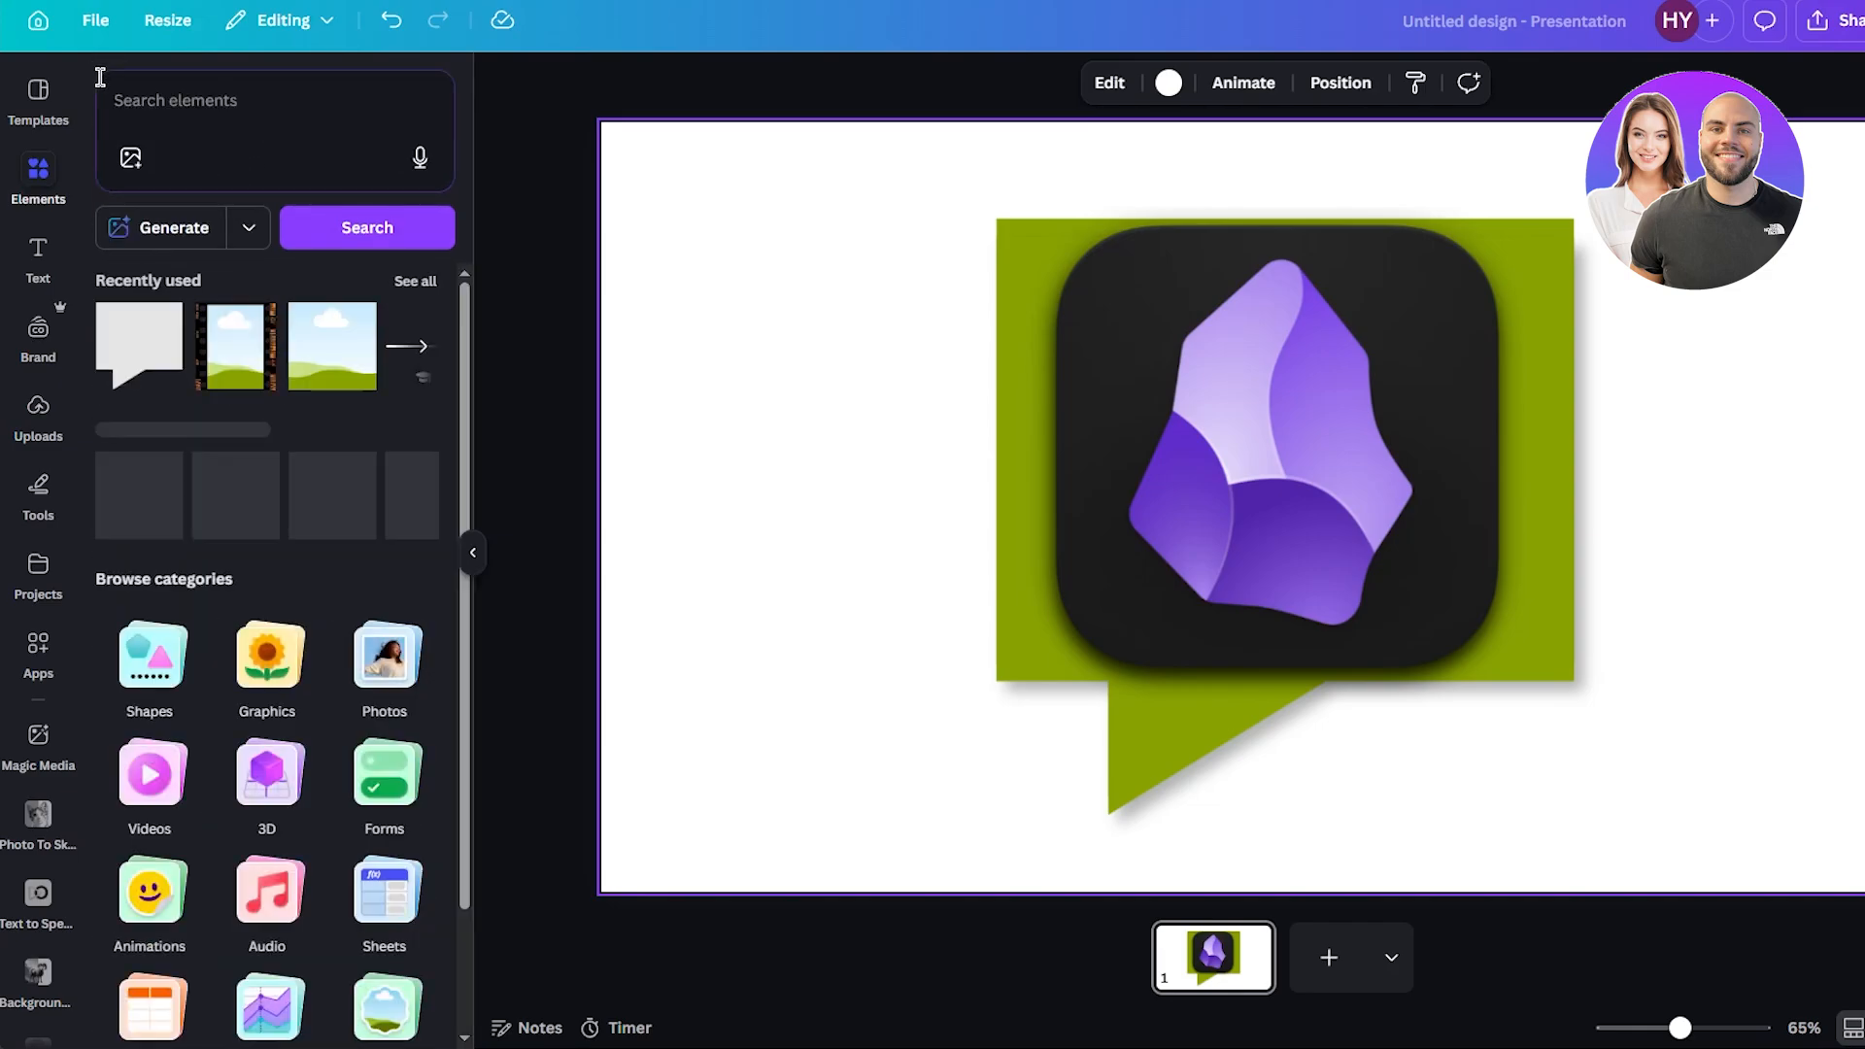
{"action": "left_click", "coordinate": [226, 134]}
{"action": "left_click", "coordinate": [198, 345]}
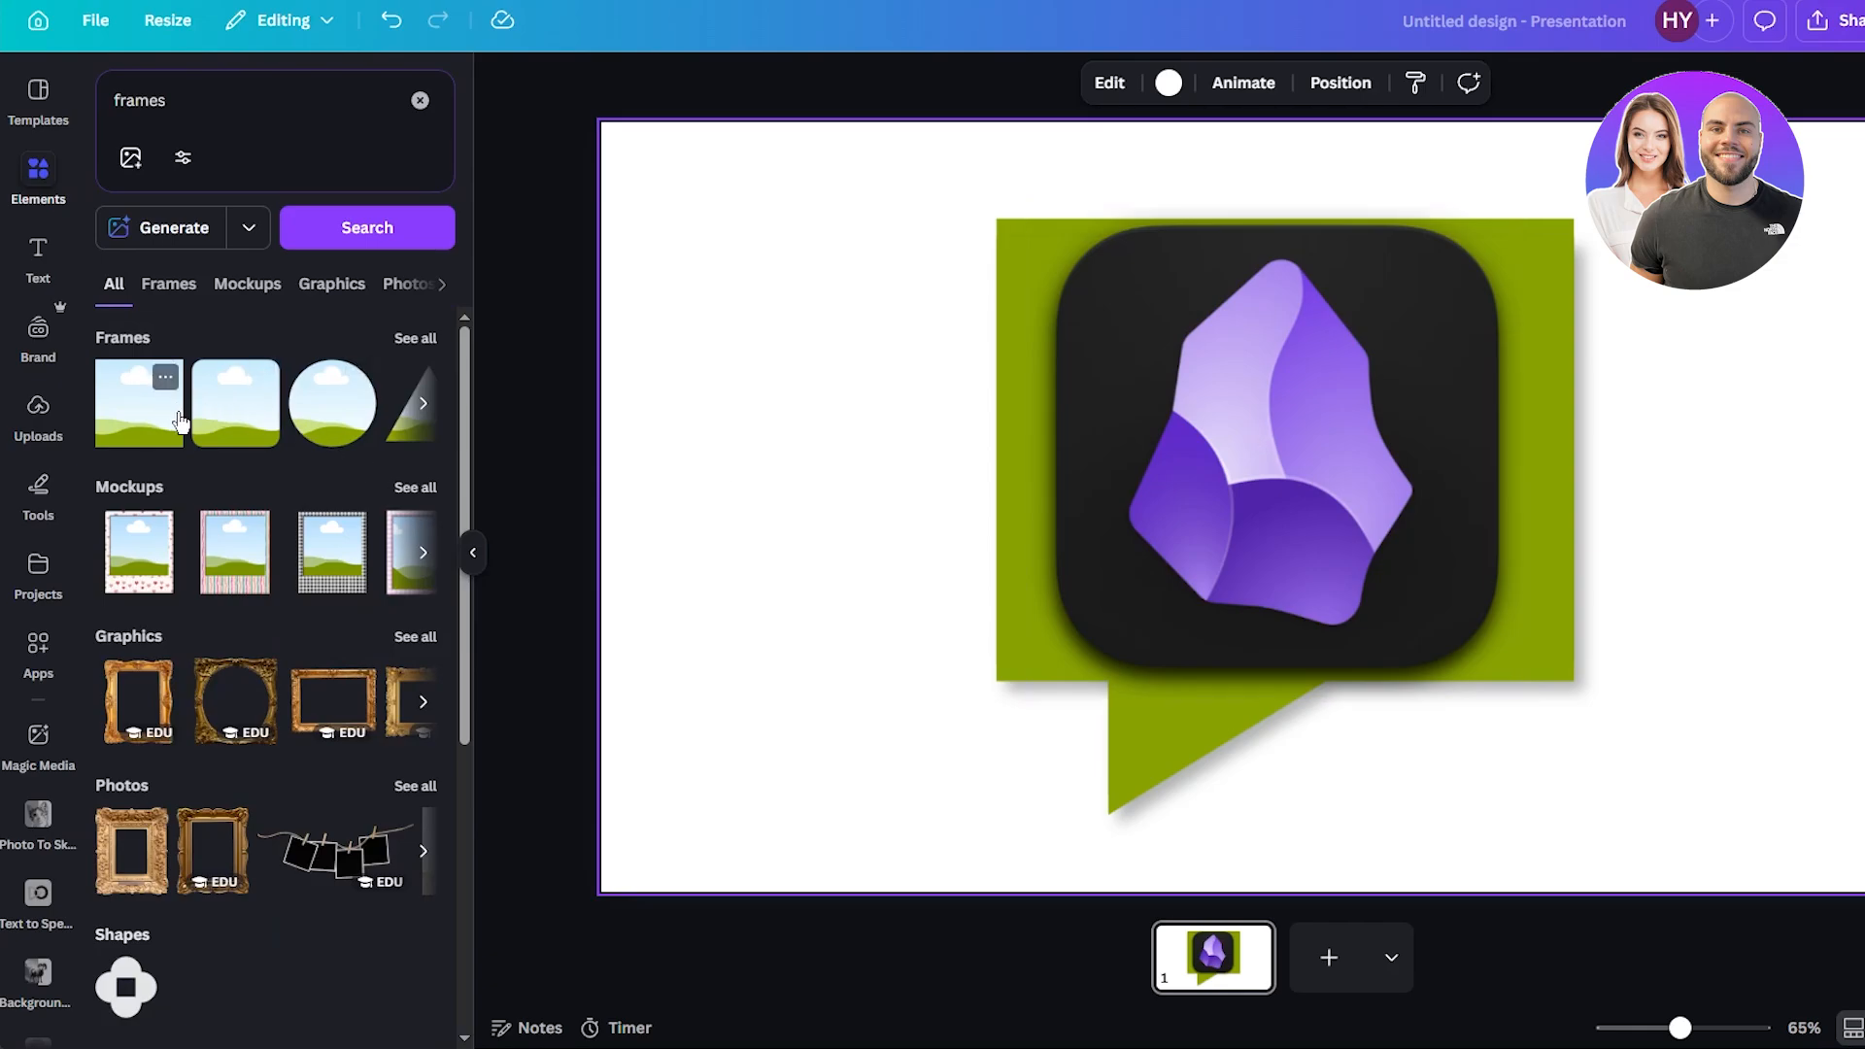
{"action": "left_click", "coordinate": [242, 419]}
{"action": "left_click_drag", "start_coordinate": [1110, 344], "coordinate": [1098, 291]}
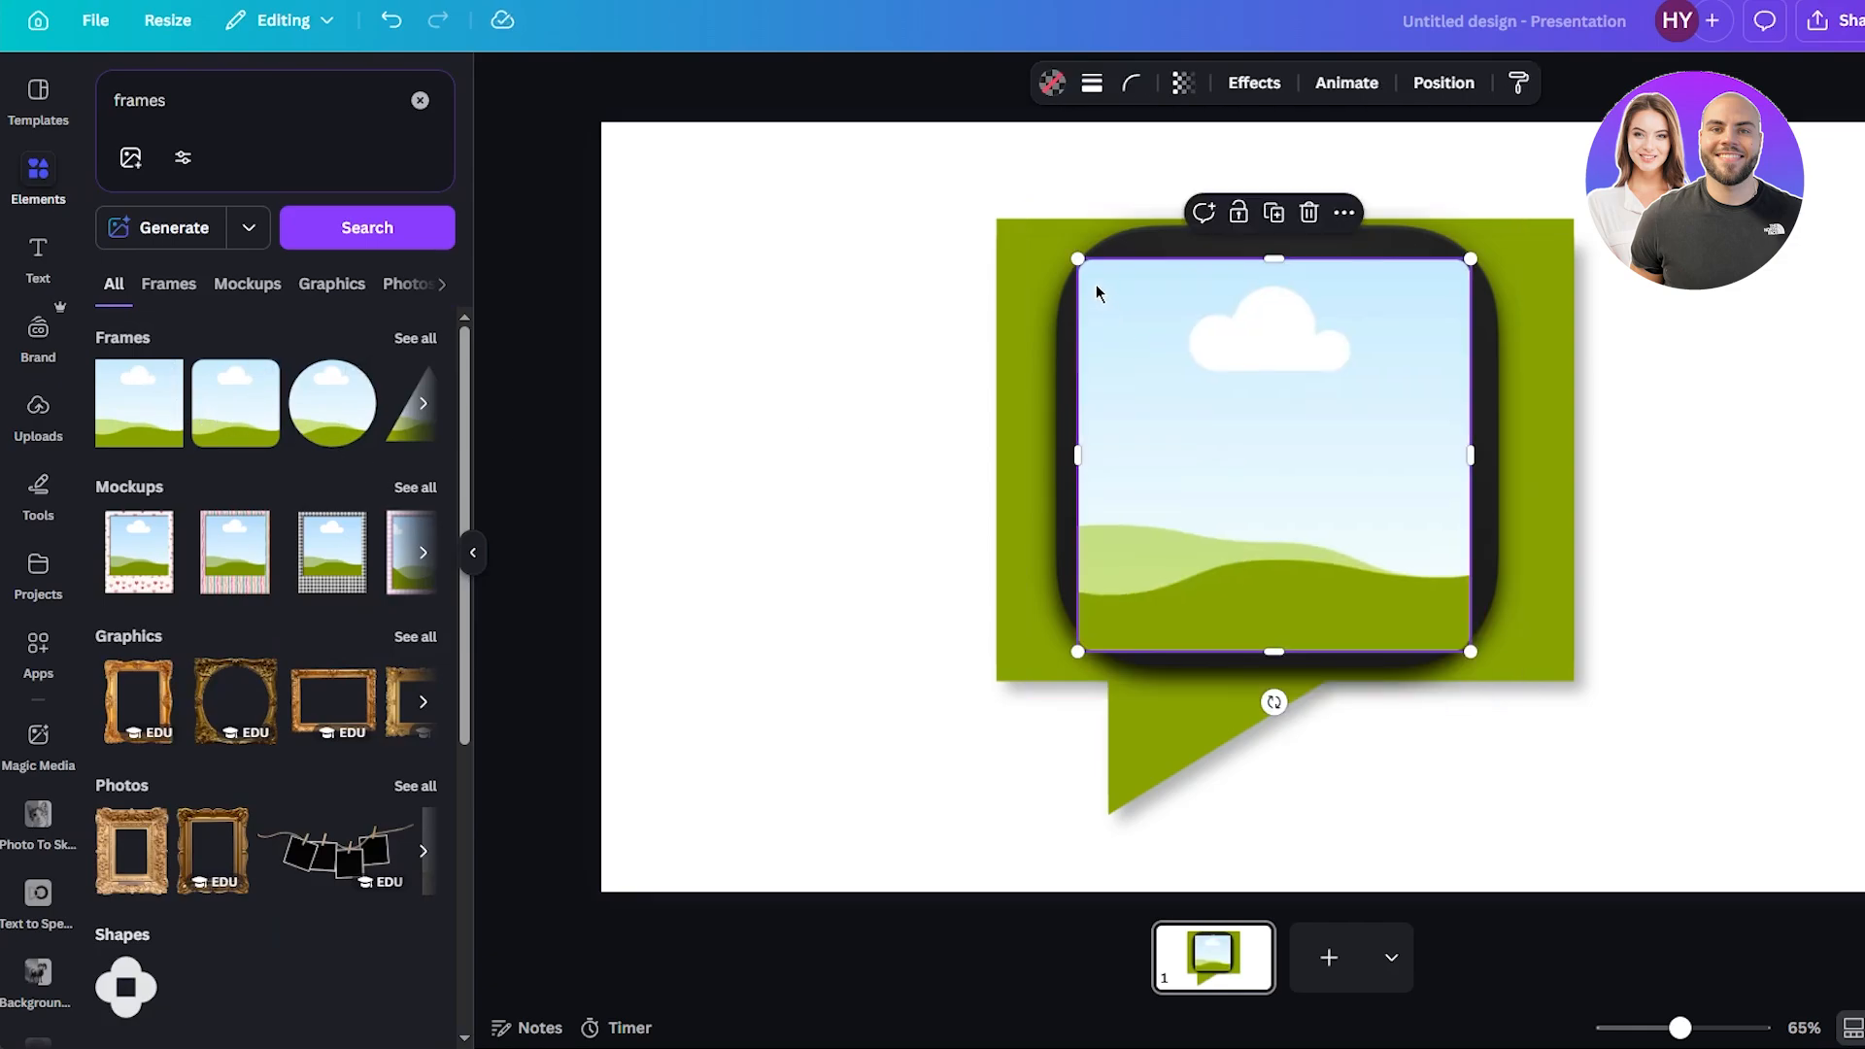
Stretch the frame across the speech bubble's rectangular body and drop the Obsidian icon into it.
{"action": "left_click_drag", "start_coordinate": [1079, 446], "coordinate": [997, 445]}
{"action": "left_click_drag", "start_coordinate": [1477, 449], "coordinate": [1574, 448]}
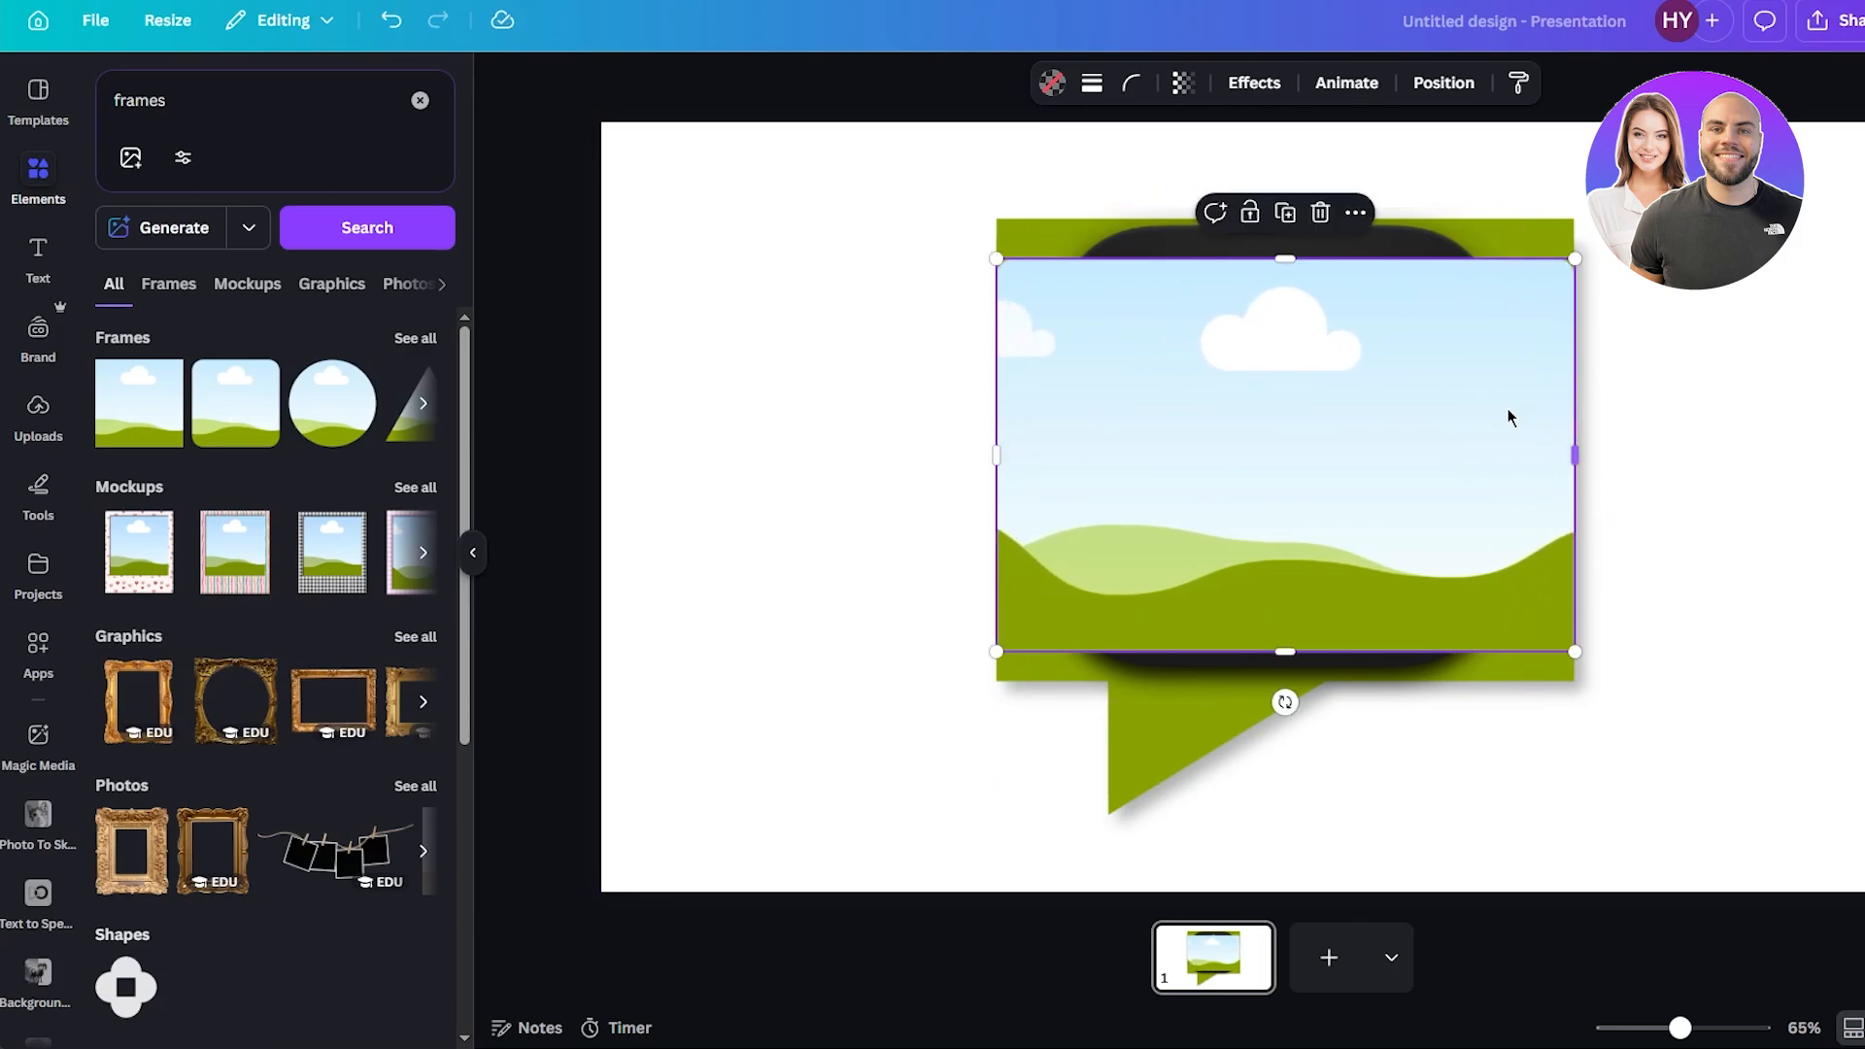
{"action": "left_click_drag", "start_coordinate": [1296, 261], "coordinate": [1296, 221]}
{"action": "left_click", "coordinate": [1174, 675]}
{"action": "left_click_drag", "start_coordinate": [1174, 674], "coordinate": [729, 670]}
{"action": "left_click", "coordinate": [1315, 628]}
{"action": "left_click_drag", "start_coordinate": [1282, 652], "coordinate": [1278, 678]}
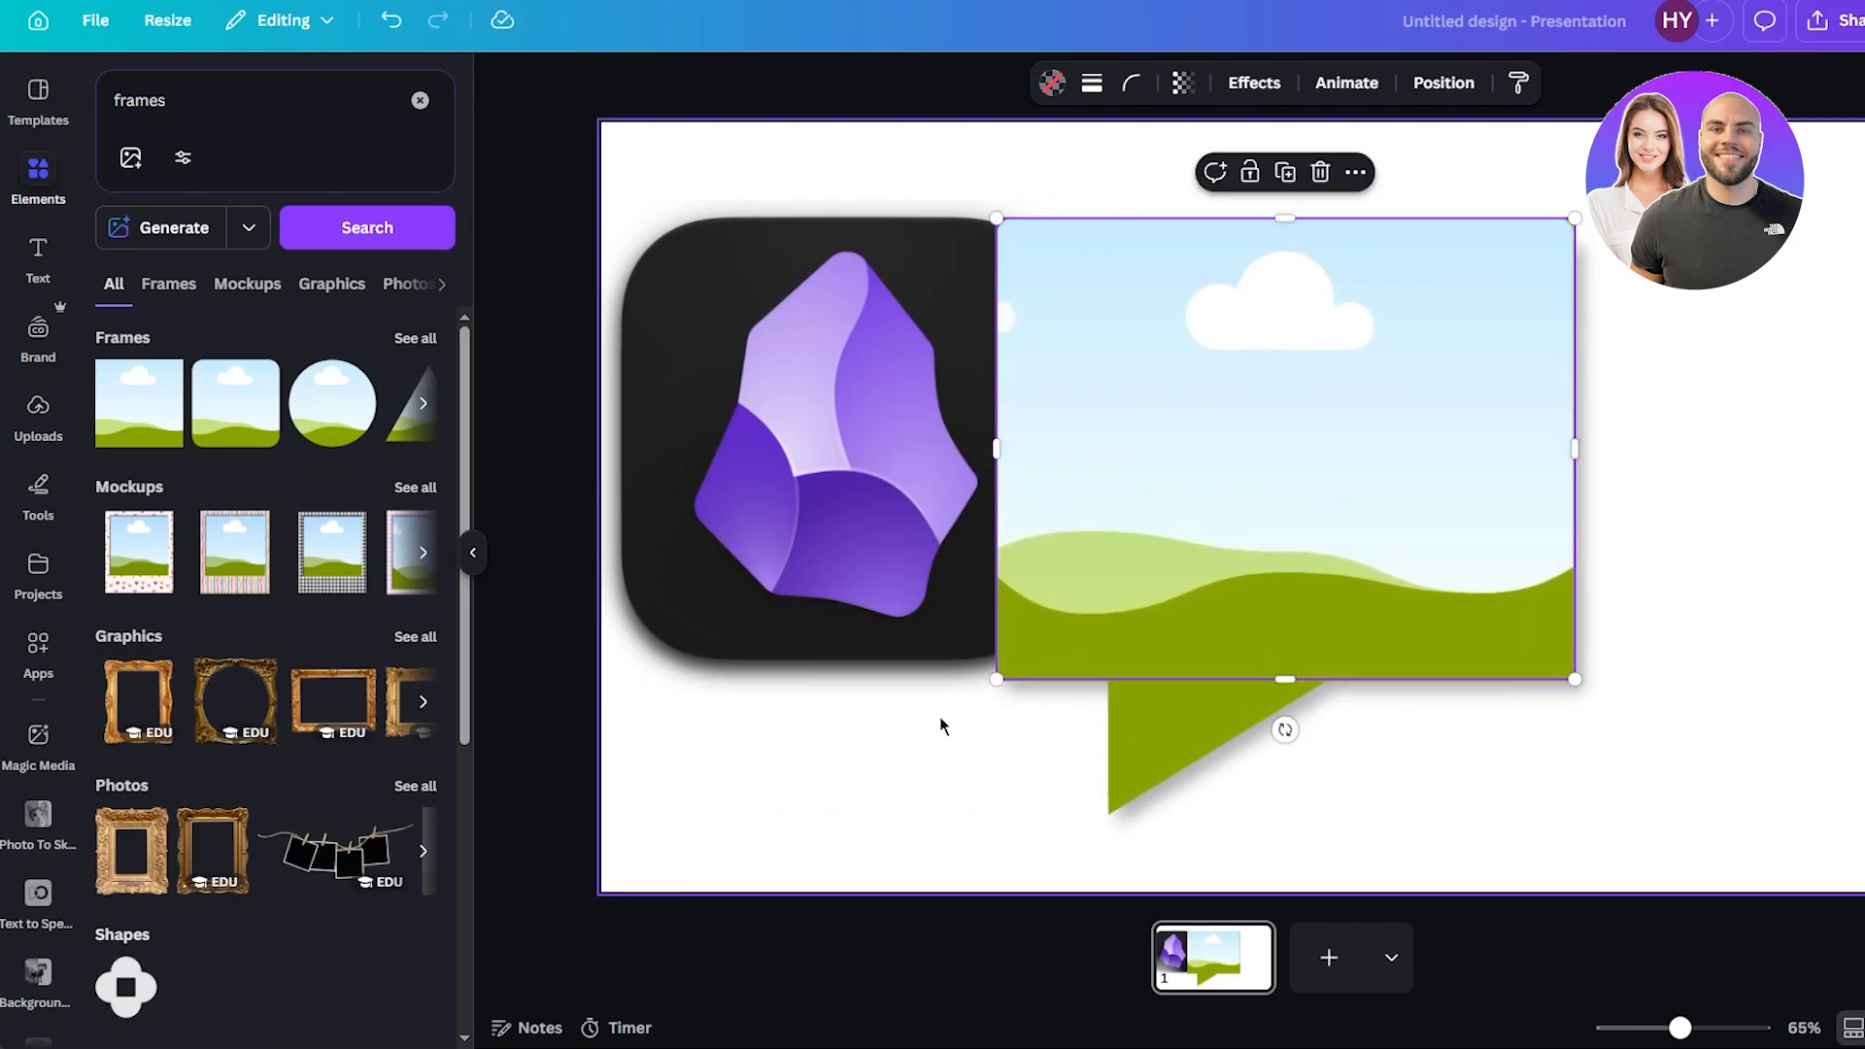
{"action": "left_click_drag", "start_coordinate": [786, 483], "coordinate": [1175, 486]}
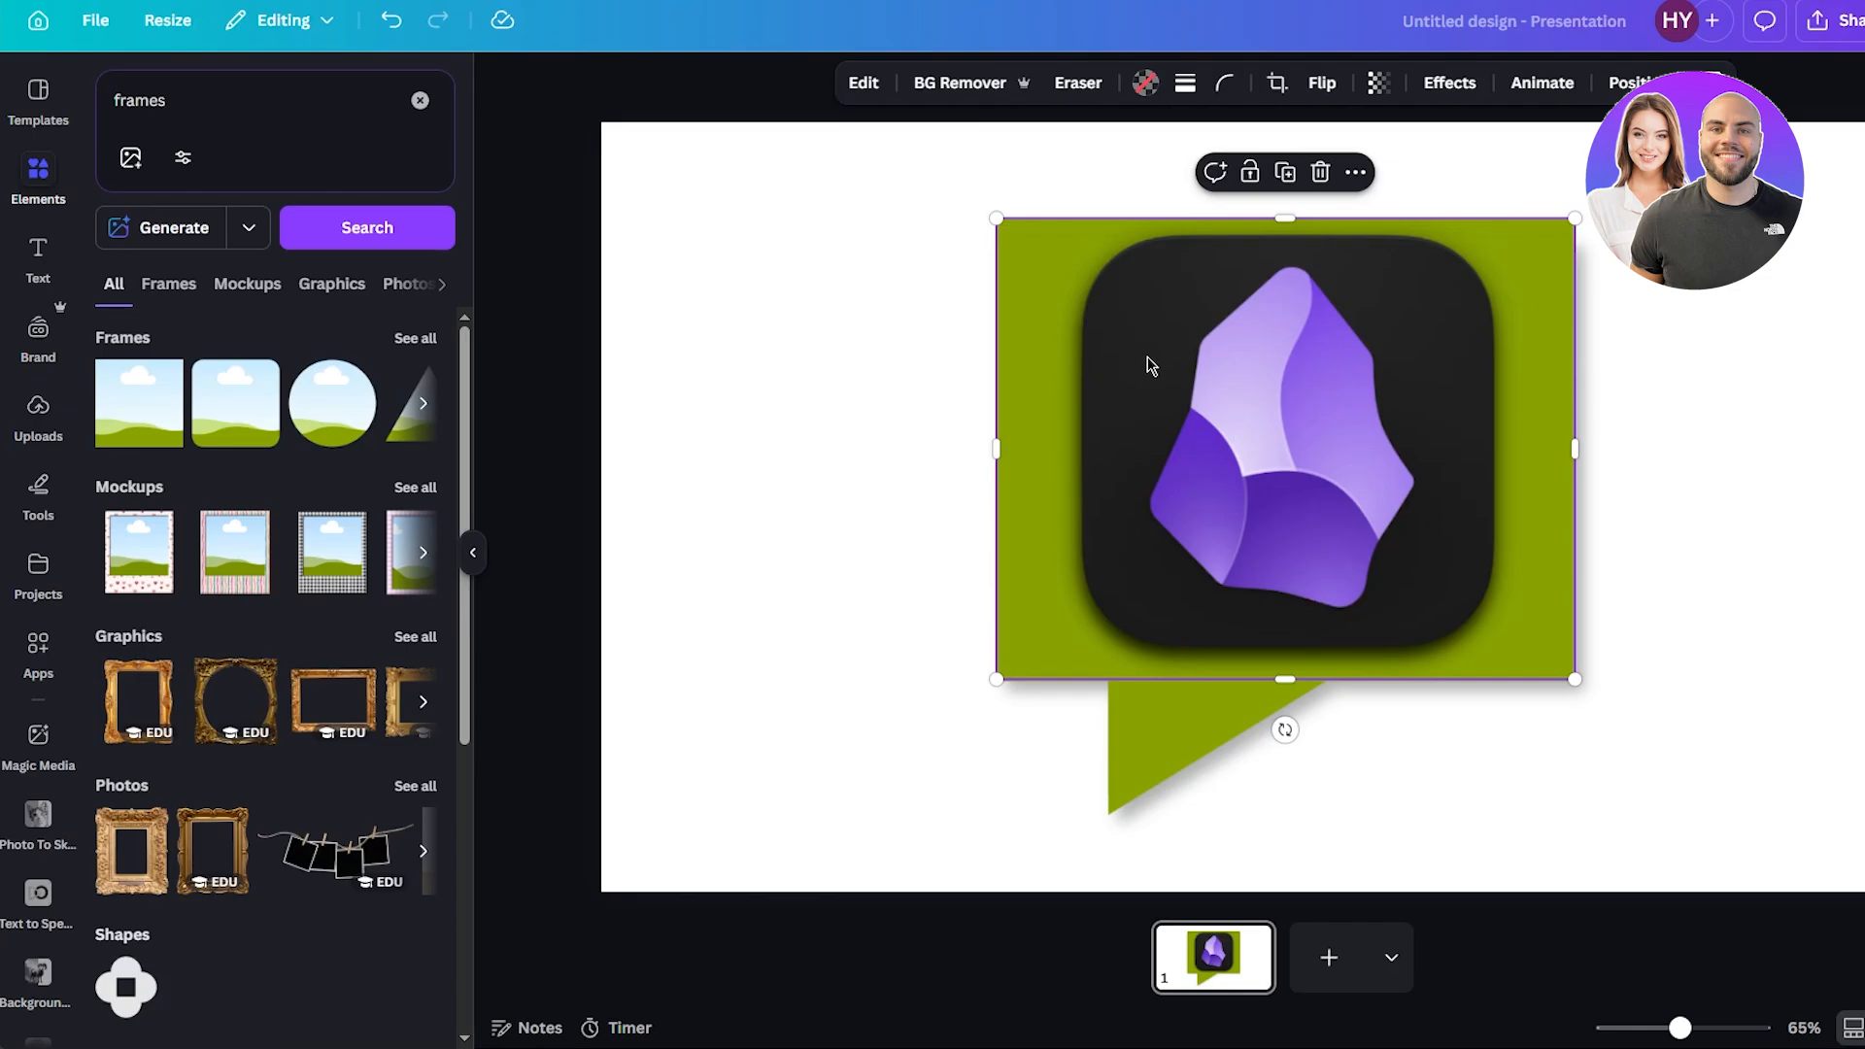
Send the framed icon backward one layer and undo the change.
{"action": "right_click", "coordinate": [1041, 389]}
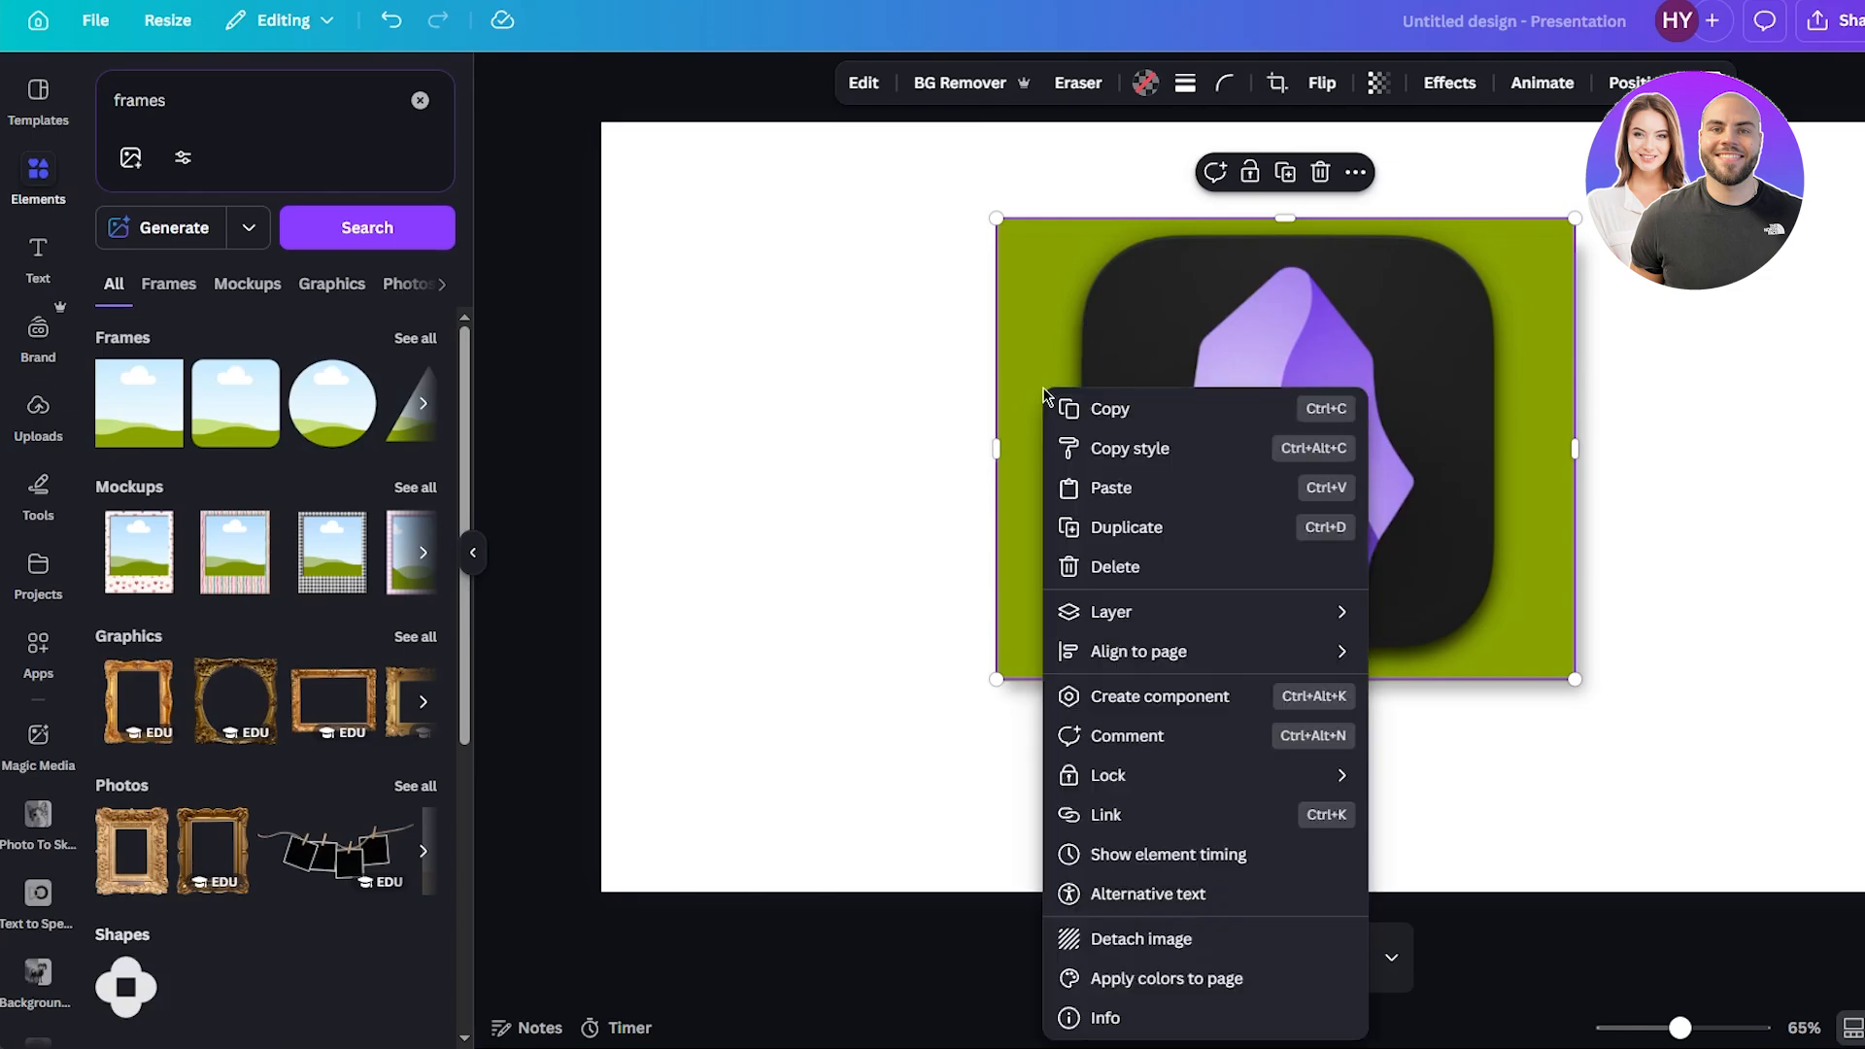
{"action": "mouse_move", "coordinate": [1195, 625]}
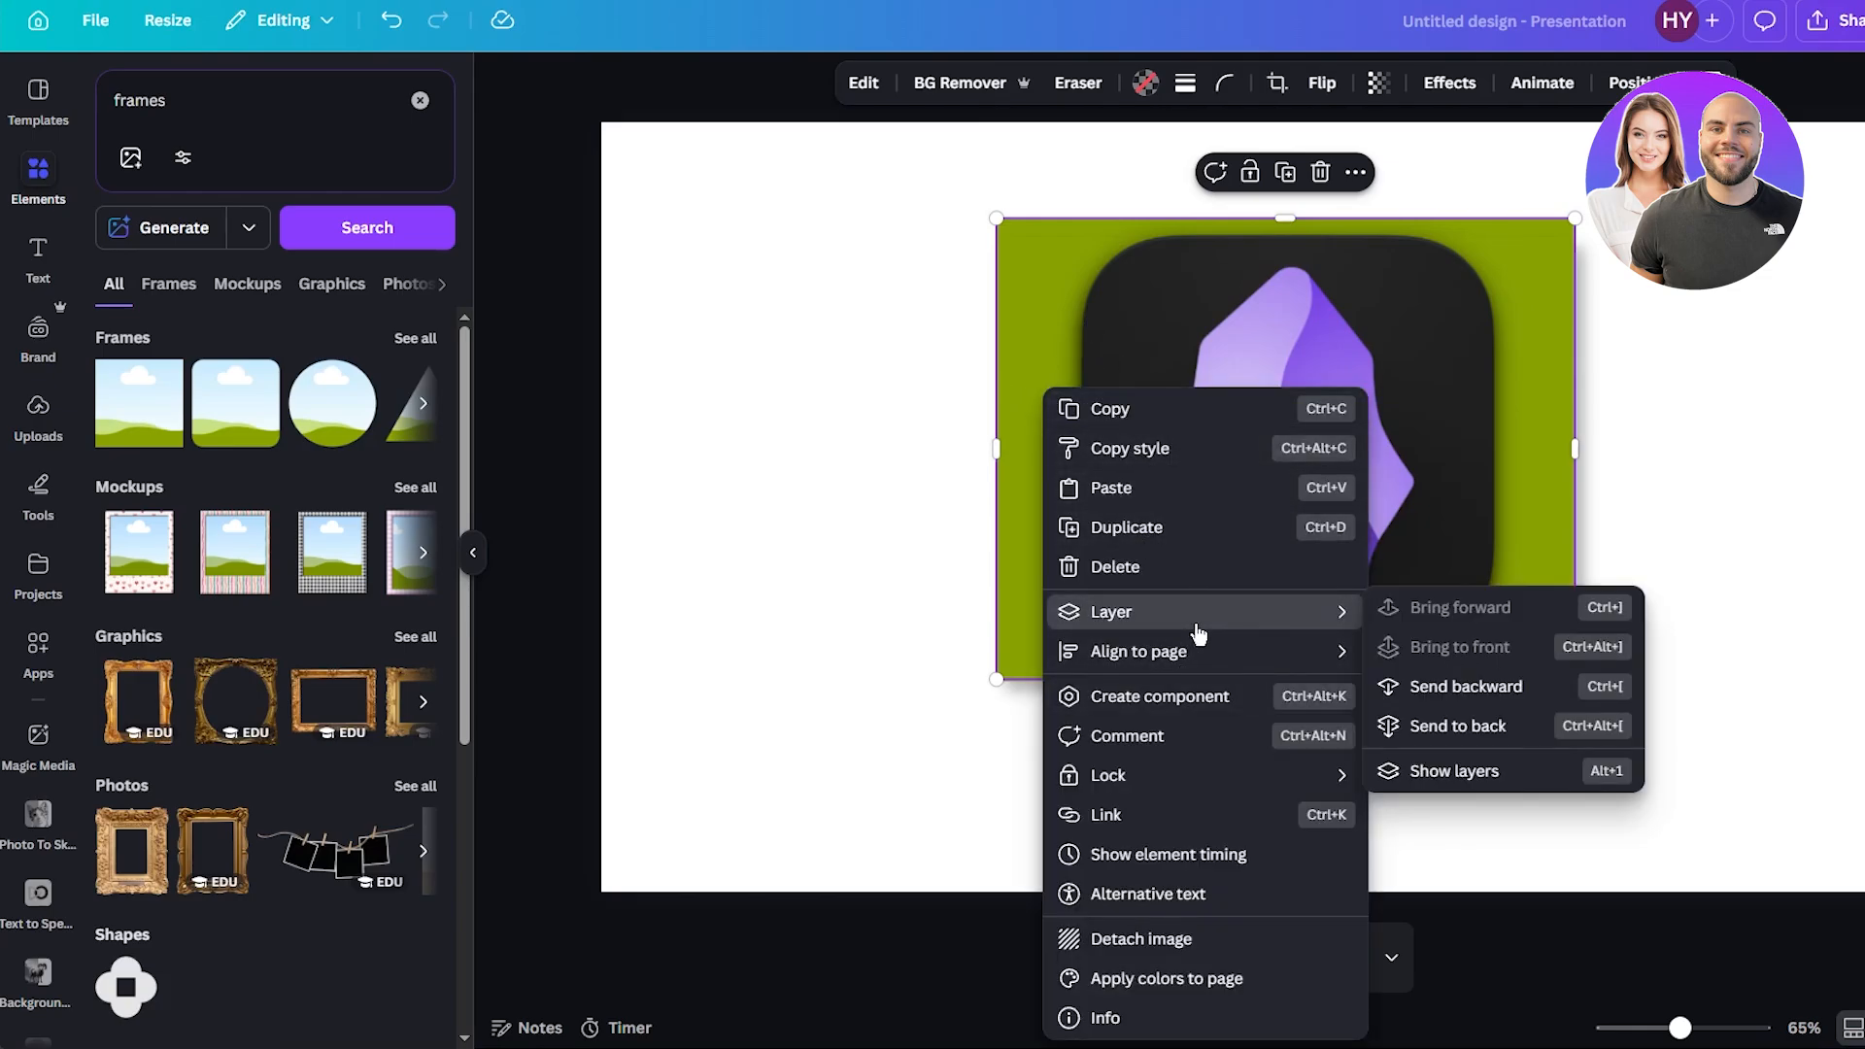
{"action": "left_click", "coordinate": [1459, 687]}
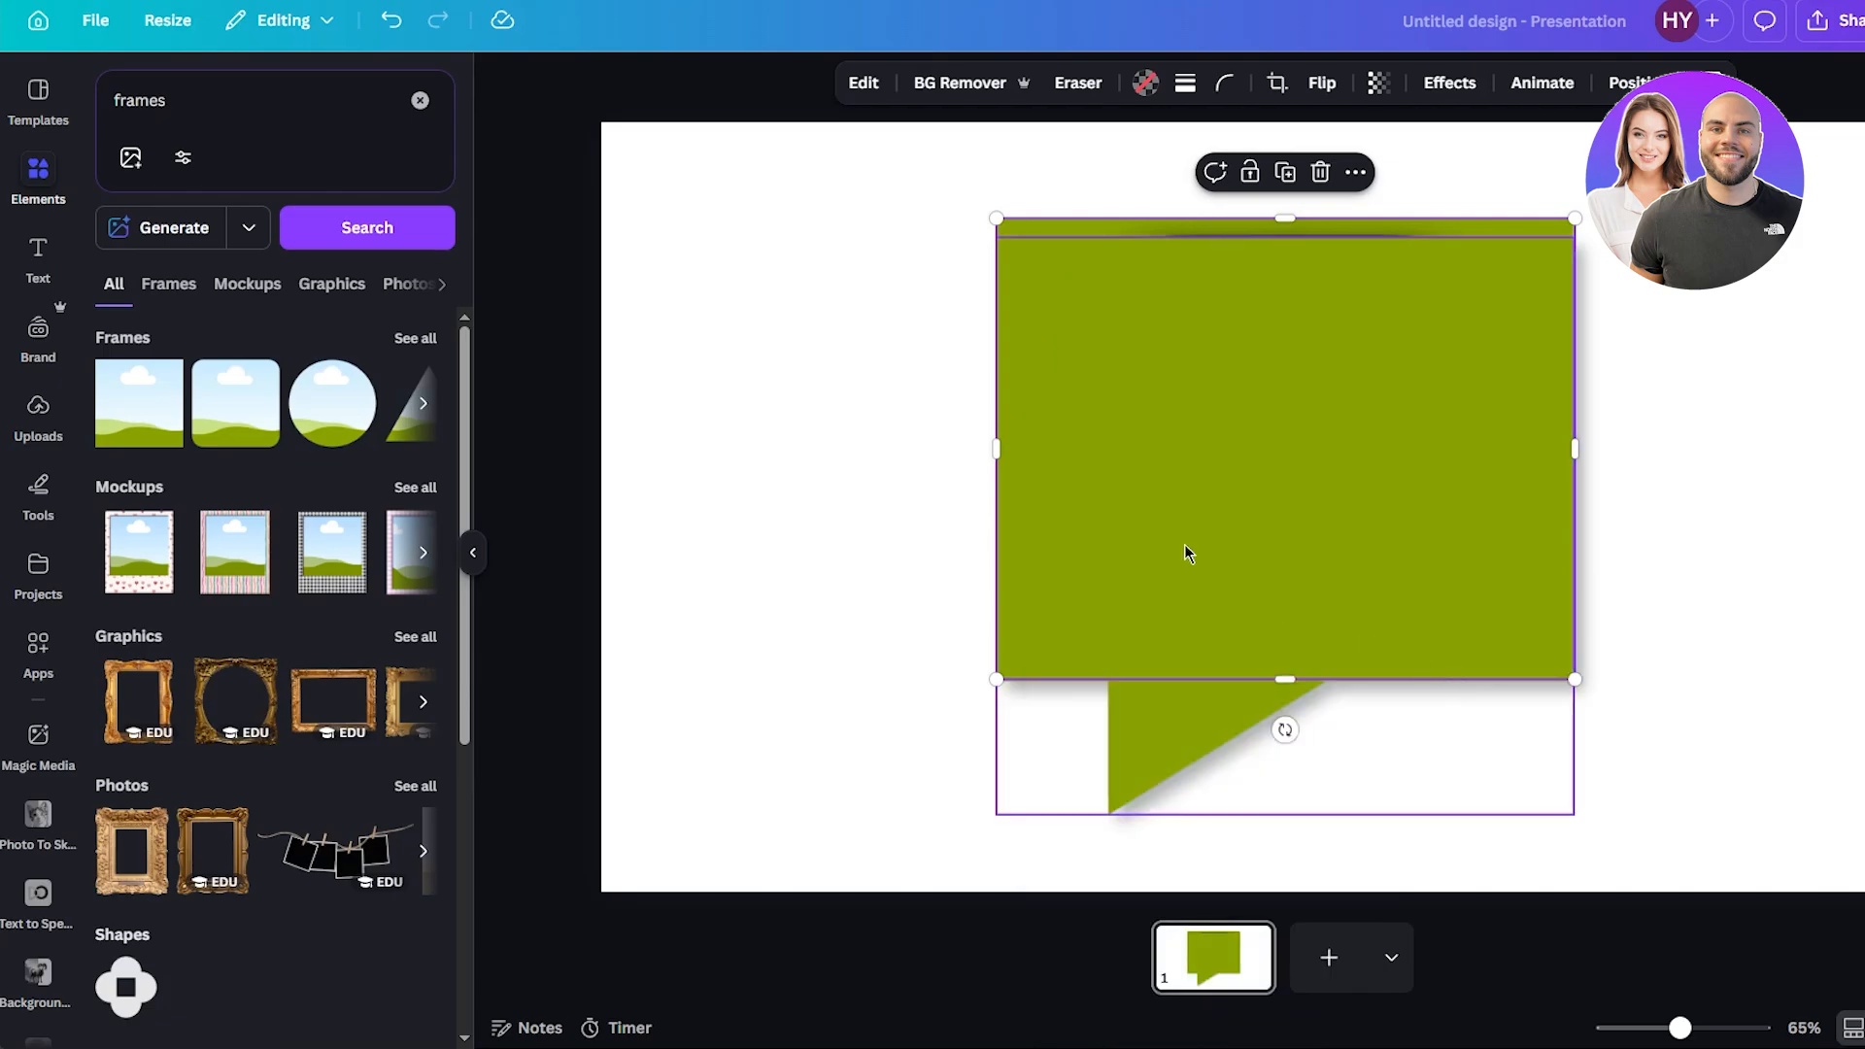
{"action": "key", "text": "ctrl+z"}
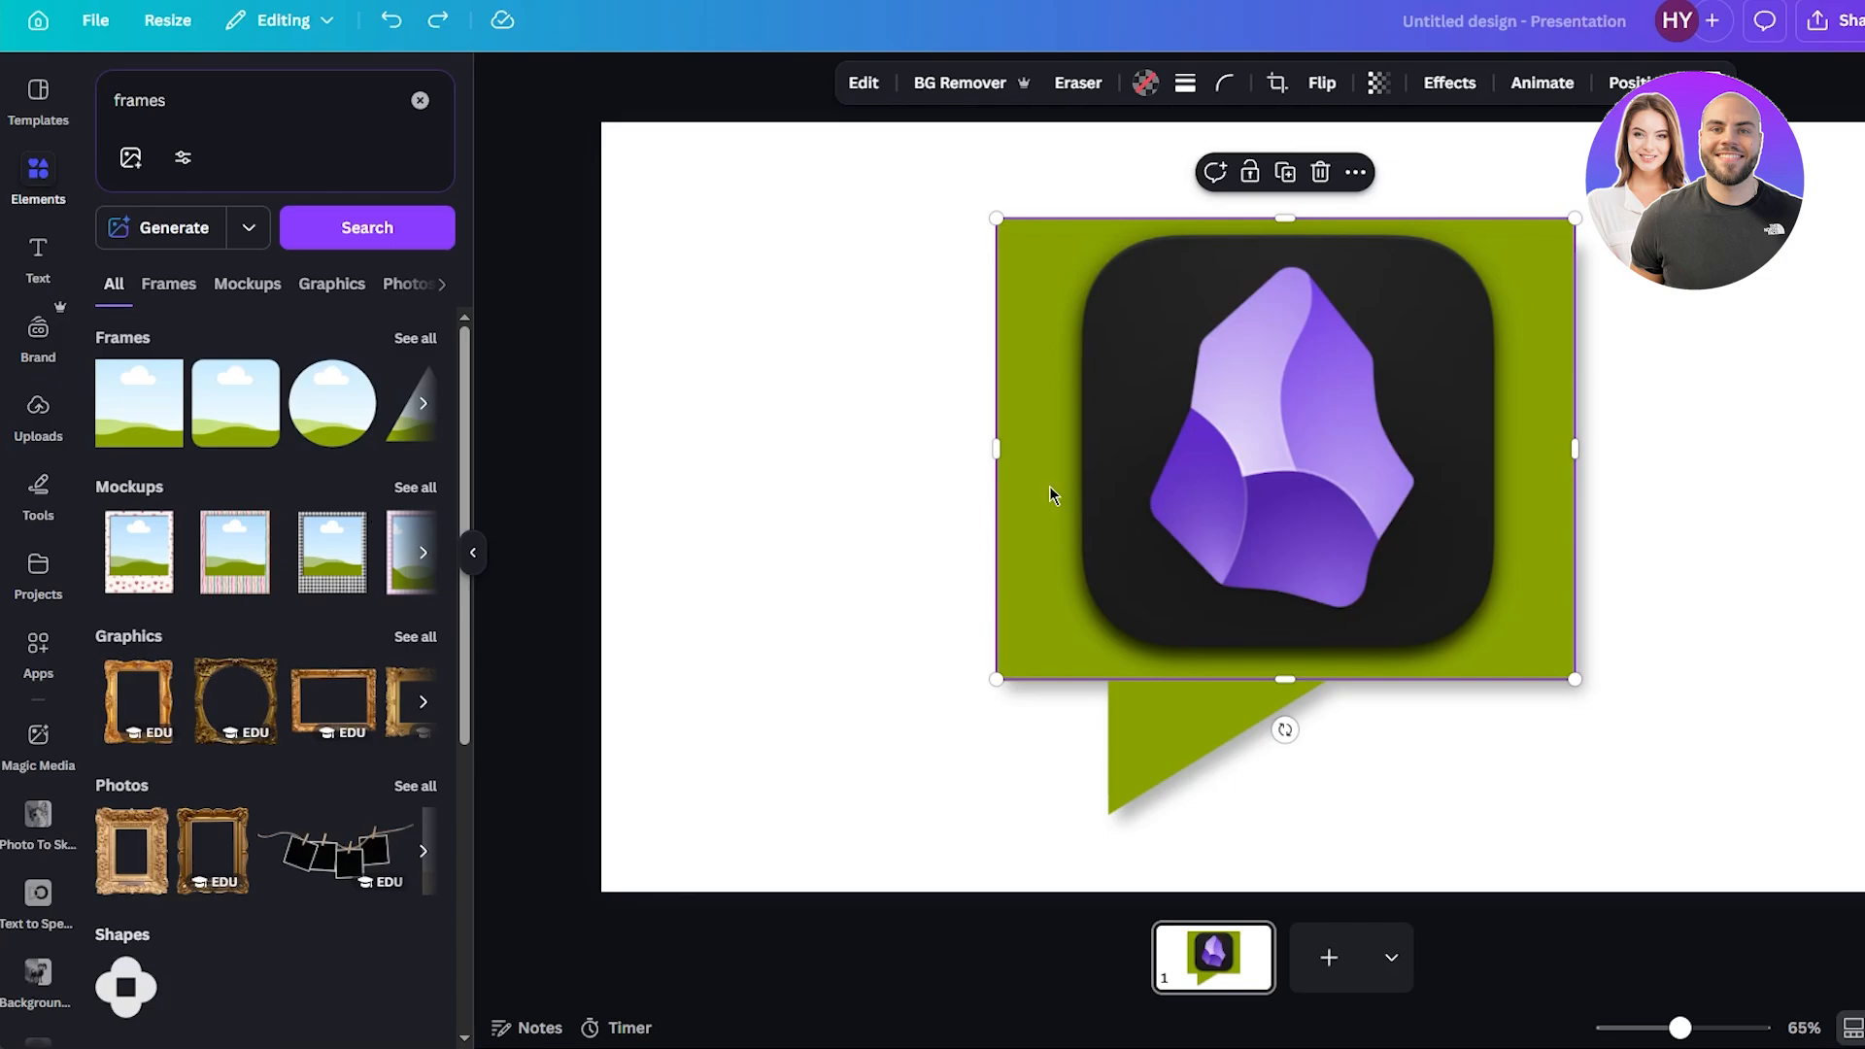
Drag the Obsidian icon out of the frame to the left side of the speech bubble.
{"action": "left_click", "coordinate": [933, 321]}
{"action": "left_click_drag", "start_coordinate": [1156, 354], "coordinate": [940, 353]}
Select the speech bubble shape and lower its transparency so it looks lighter, then deselect it.
{"action": "left_click", "coordinate": [1389, 389]}
{"action": "right_click", "coordinate": [1426, 383]}
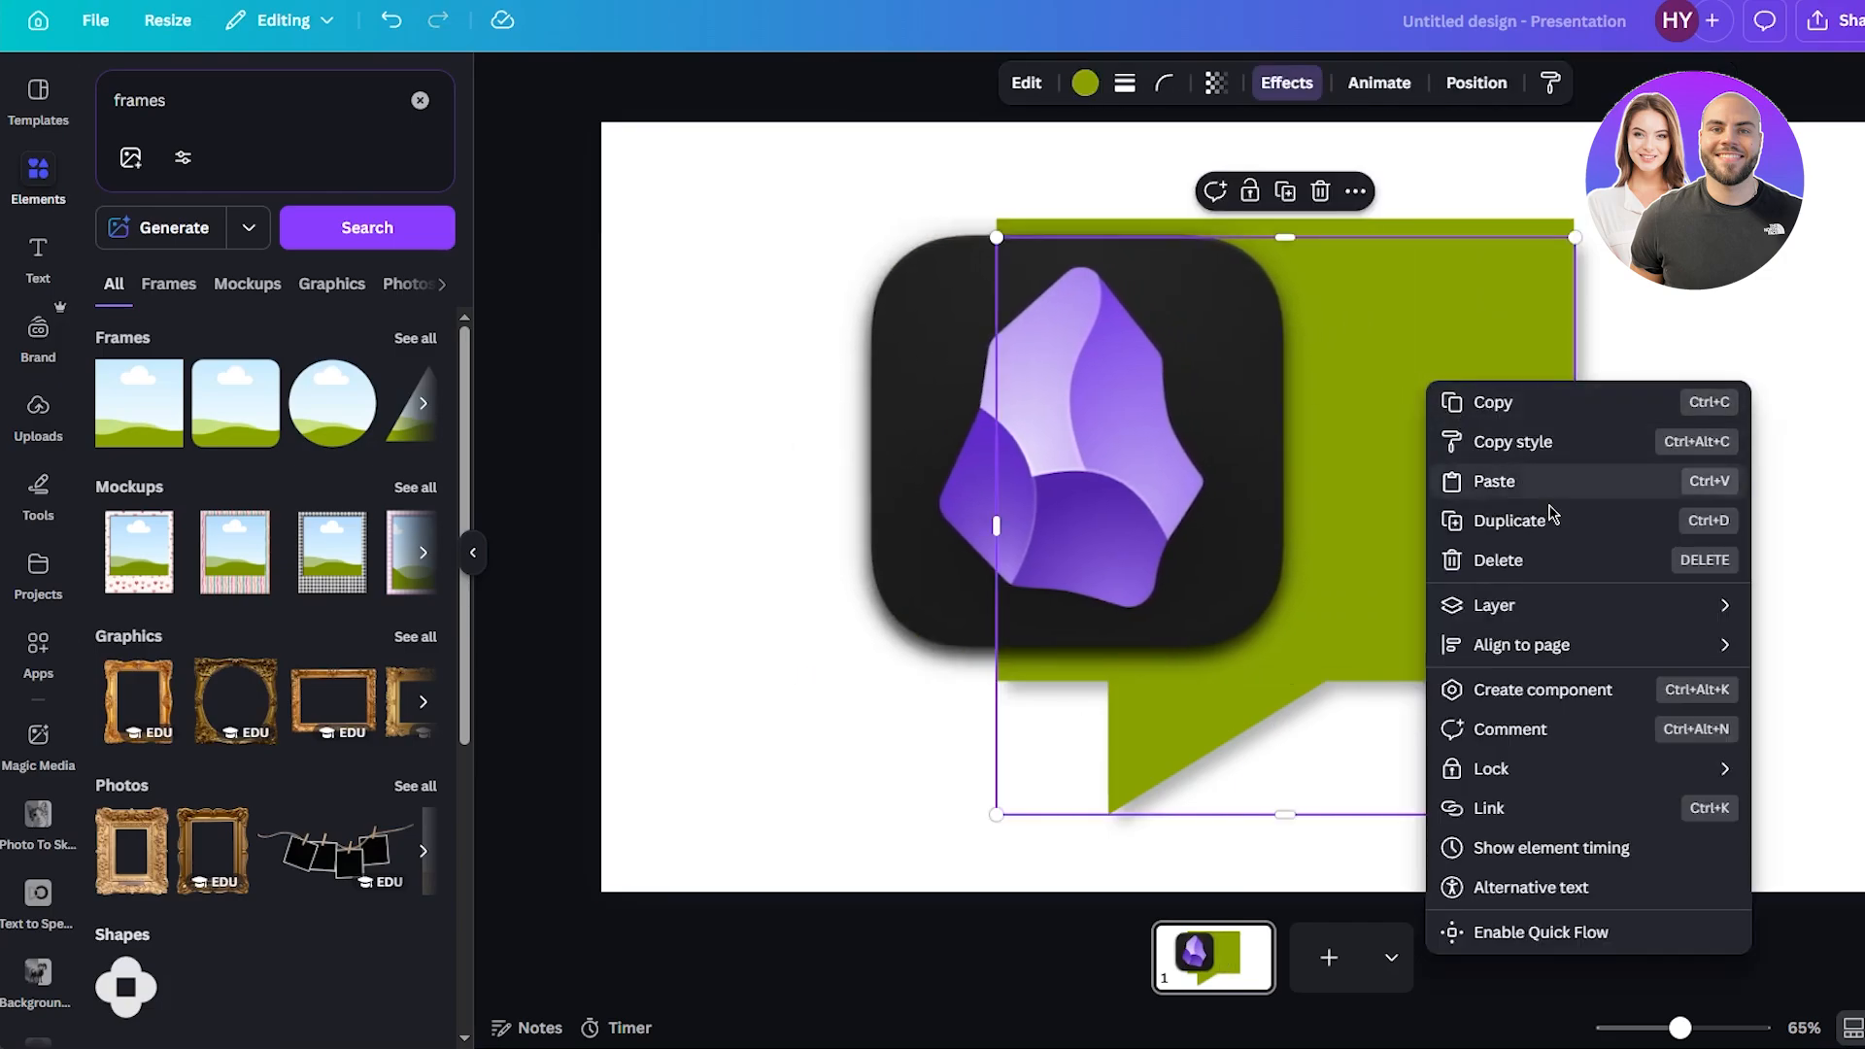
{"action": "key", "text": "Escape"}
{"action": "left_click", "coordinate": [1215, 82]}
{"action": "left_click_drag", "start_coordinate": [1266, 173], "coordinate": [1147, 175]}
{"action": "left_click", "coordinate": [1363, 243]}
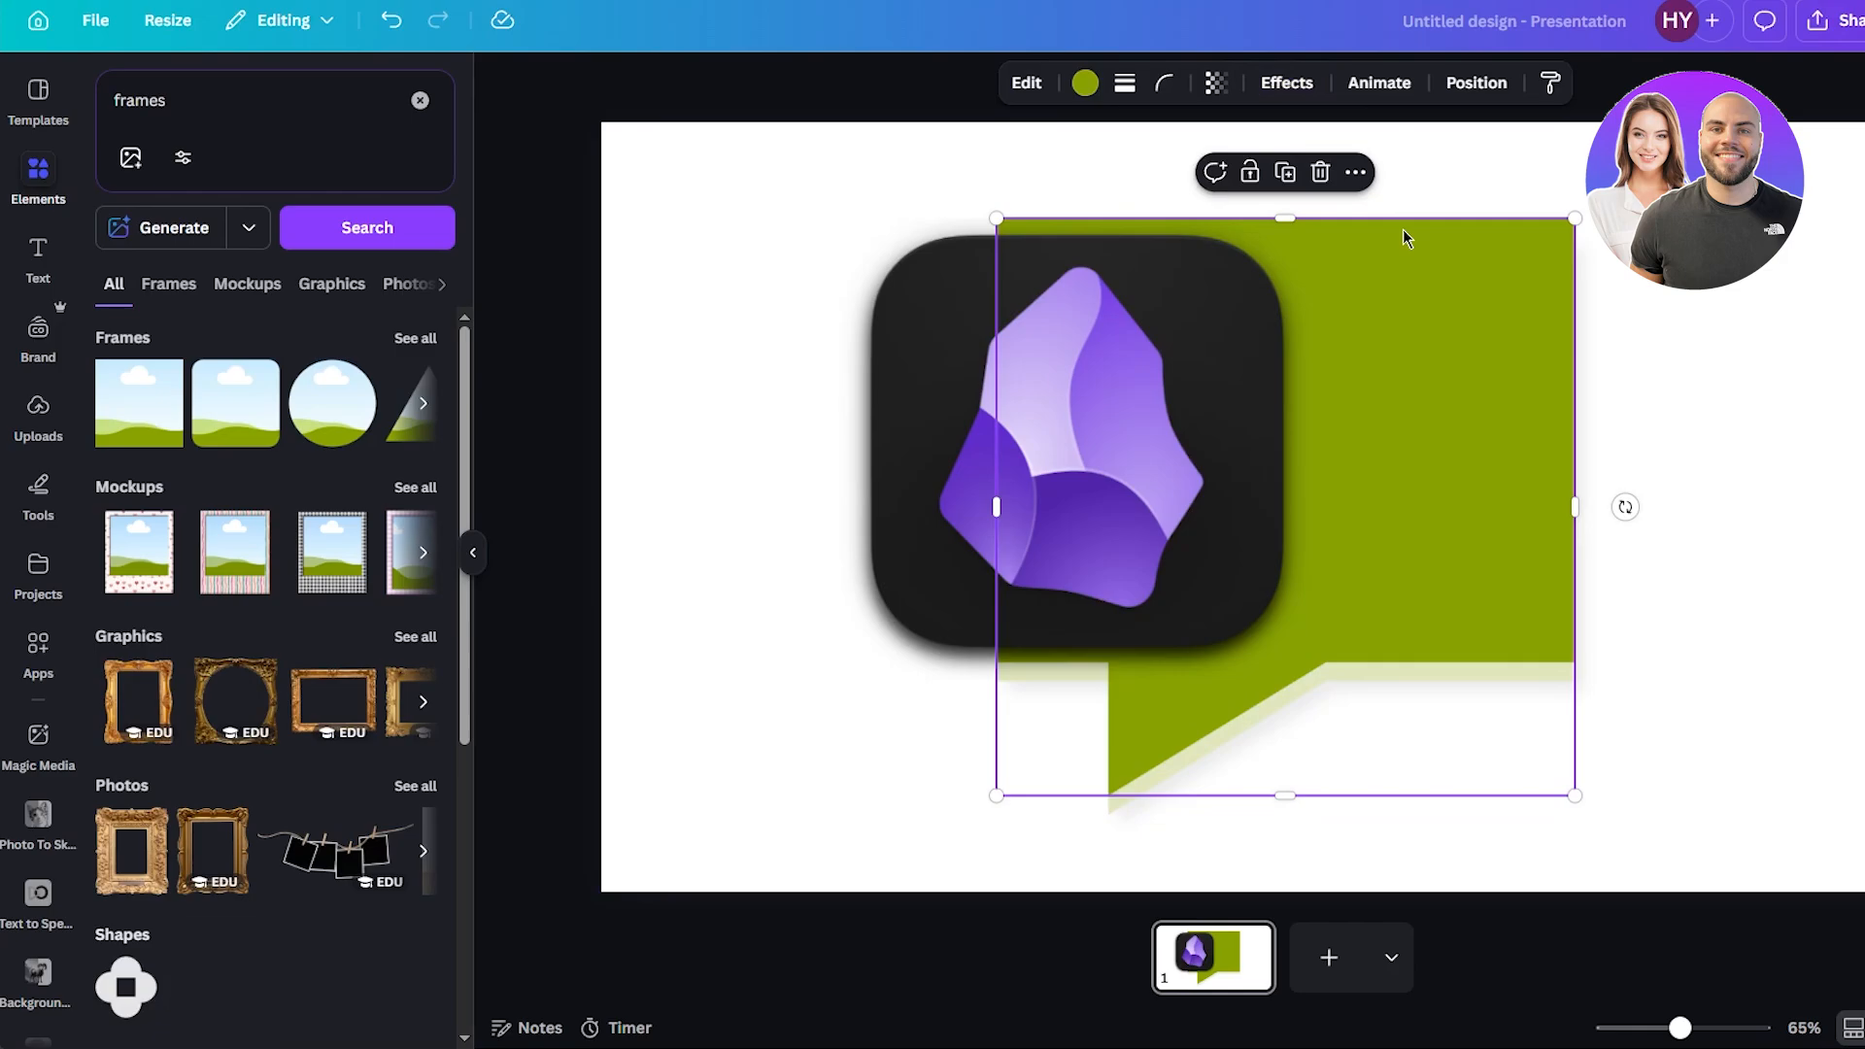
{"action": "left_click", "coordinate": [1215, 83]}
{"action": "left_click_drag", "start_coordinate": [1266, 173], "coordinate": [1202, 173]}
{"action": "left_click", "coordinate": [654, 239]}
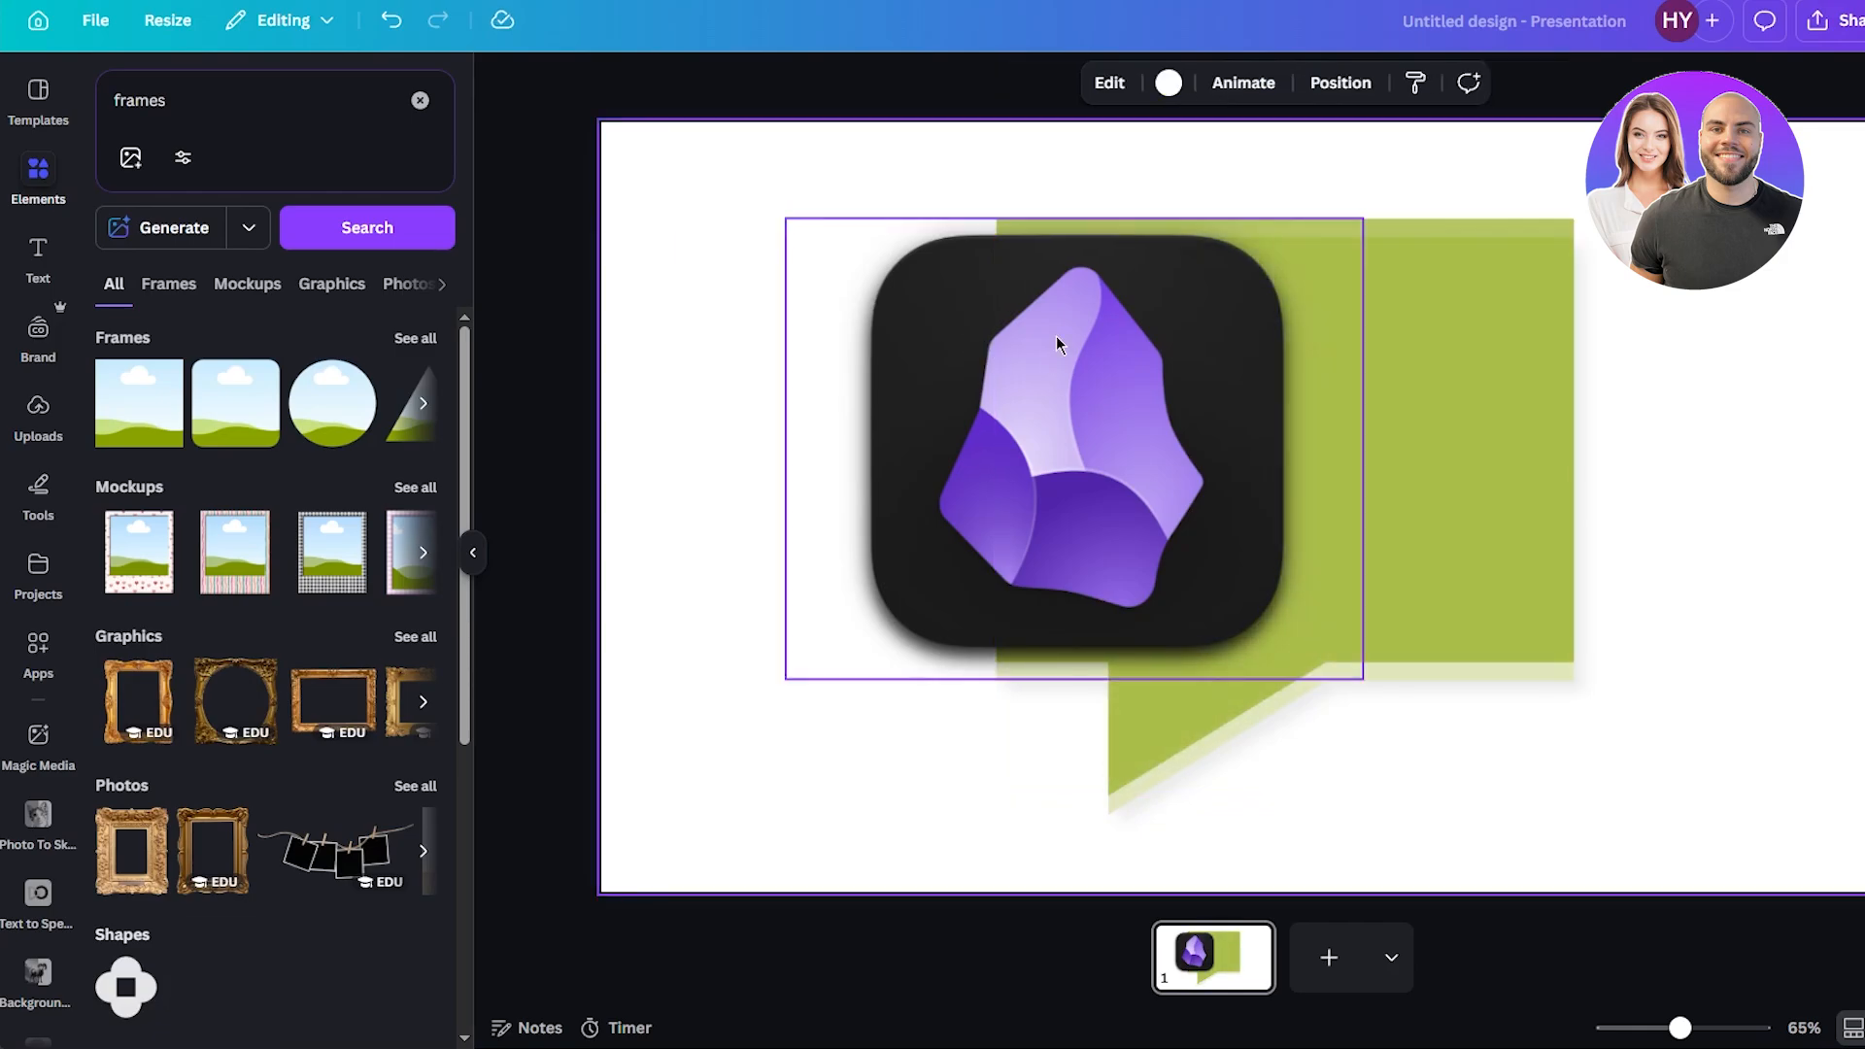
Move the Obsidian icon back onto the speech bubble's rectangular body and nudge it into the centre.
{"action": "left_click_drag", "start_coordinate": [1149, 324], "coordinate": [1353, 323]}
{"action": "mouse_move", "coordinate": [1282, 679]}
{"action": "left_mouse_down"}
{"action": "mouse_move", "coordinate": [1298, 665]}
{"action": "mouse_move", "coordinate": [1296, 689]}
{"action": "left_mouse_up"}
{"action": "left_click", "coordinate": [784, 480]}
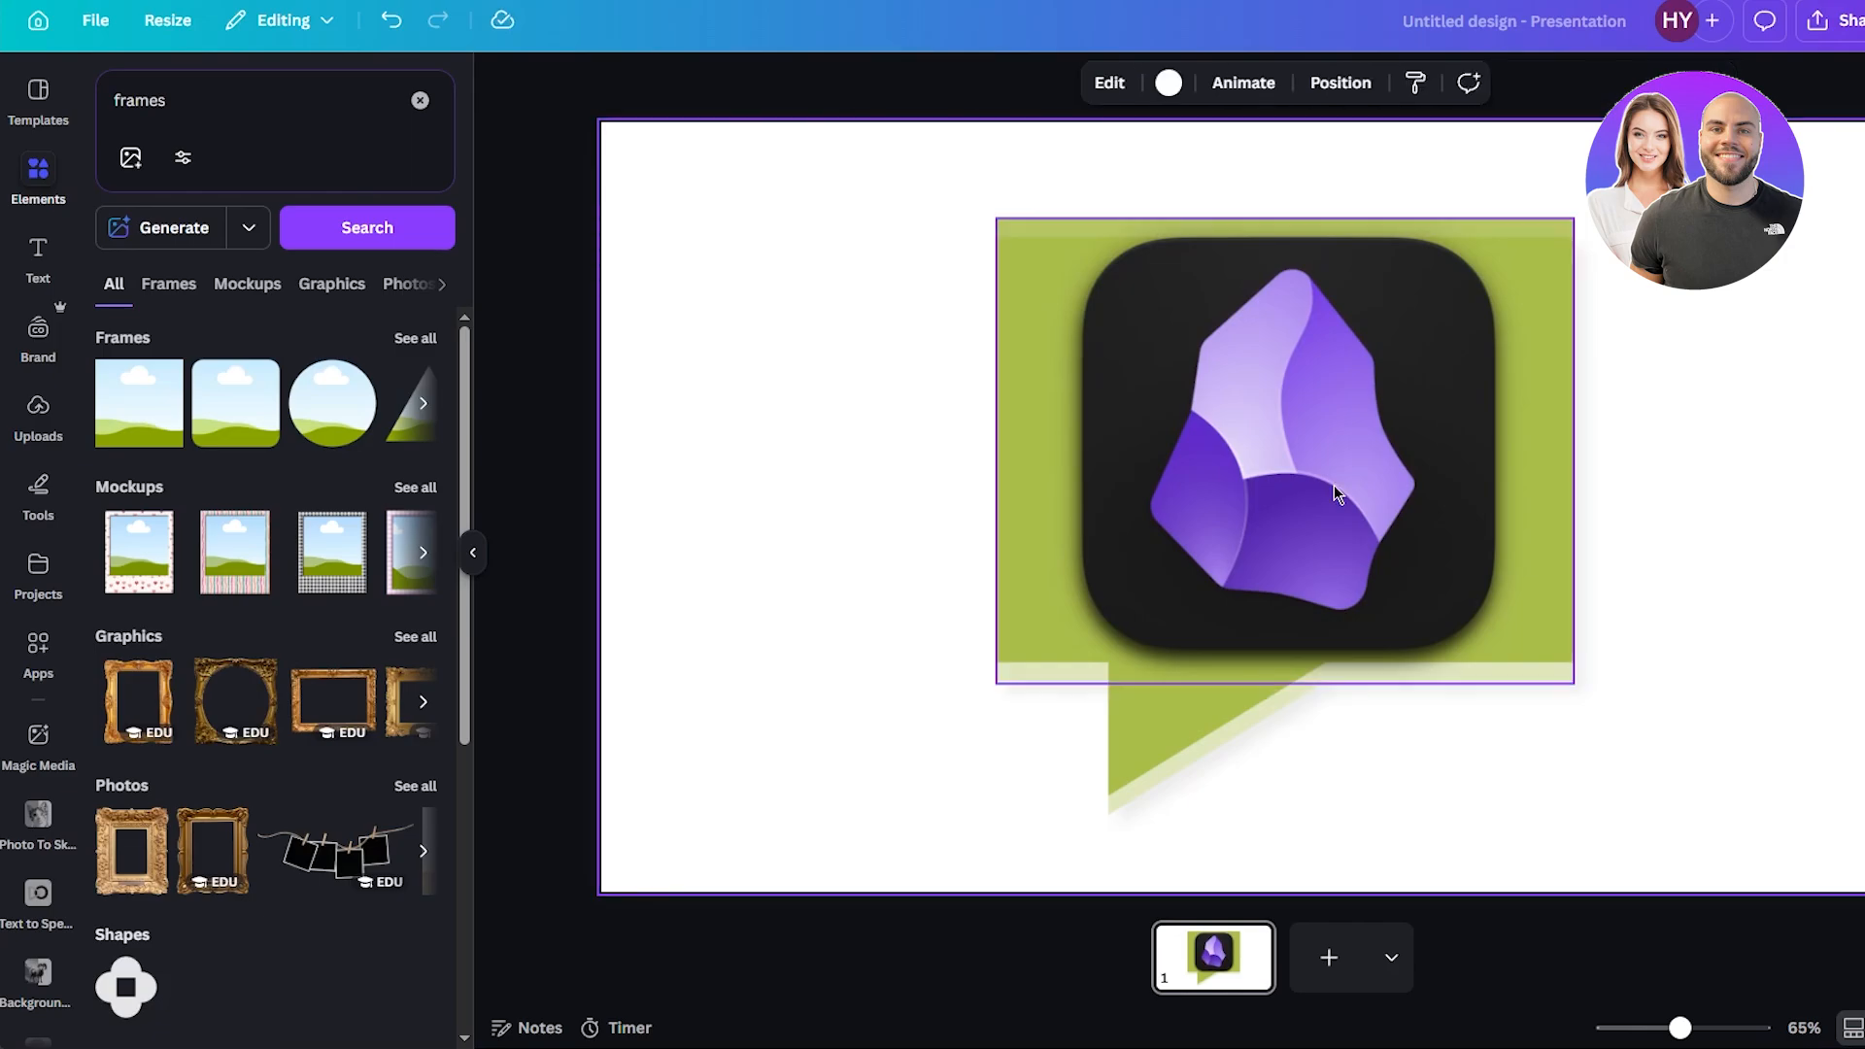
{"action": "left_click_drag", "start_coordinate": [1337, 485], "coordinate": [1365, 479]}
{"action": "left_click", "coordinate": [856, 324]}
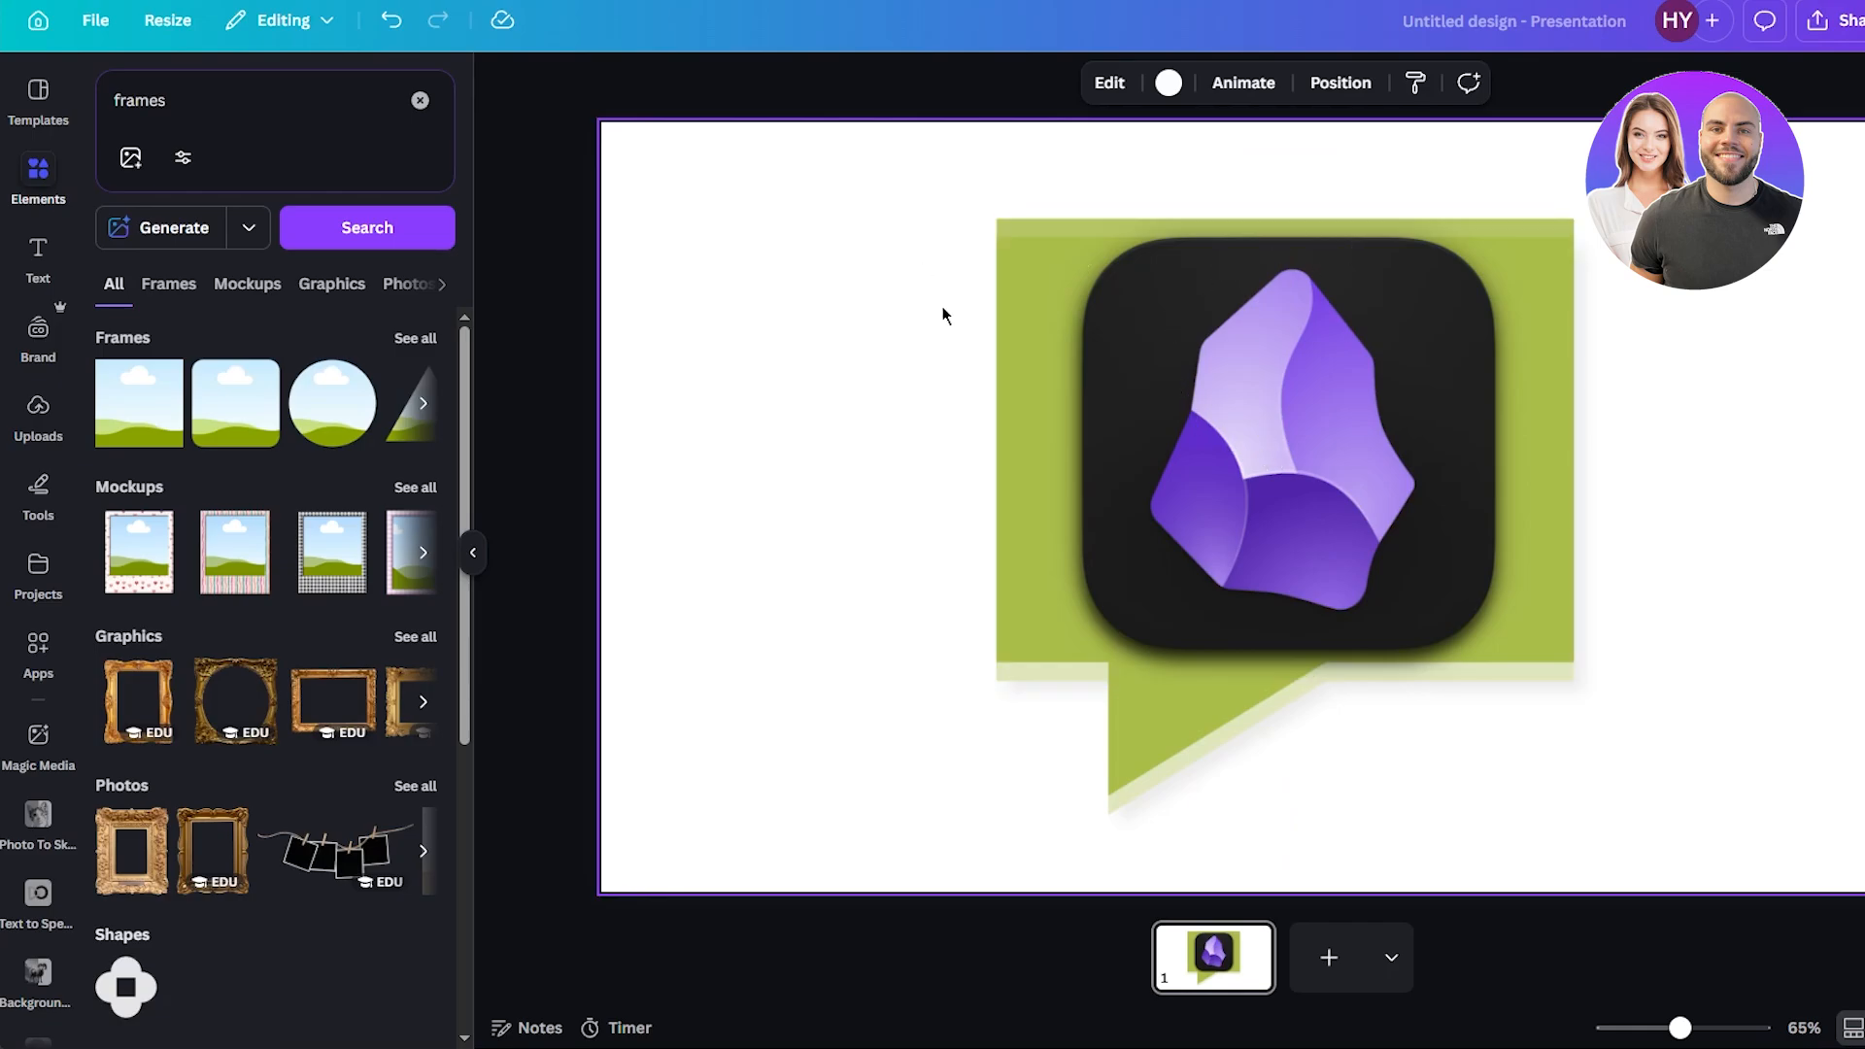
Select the icon and speech bubble together and group them.
{"action": "left_click_drag", "start_coordinate": [754, 169], "coordinate": [1723, 830]}
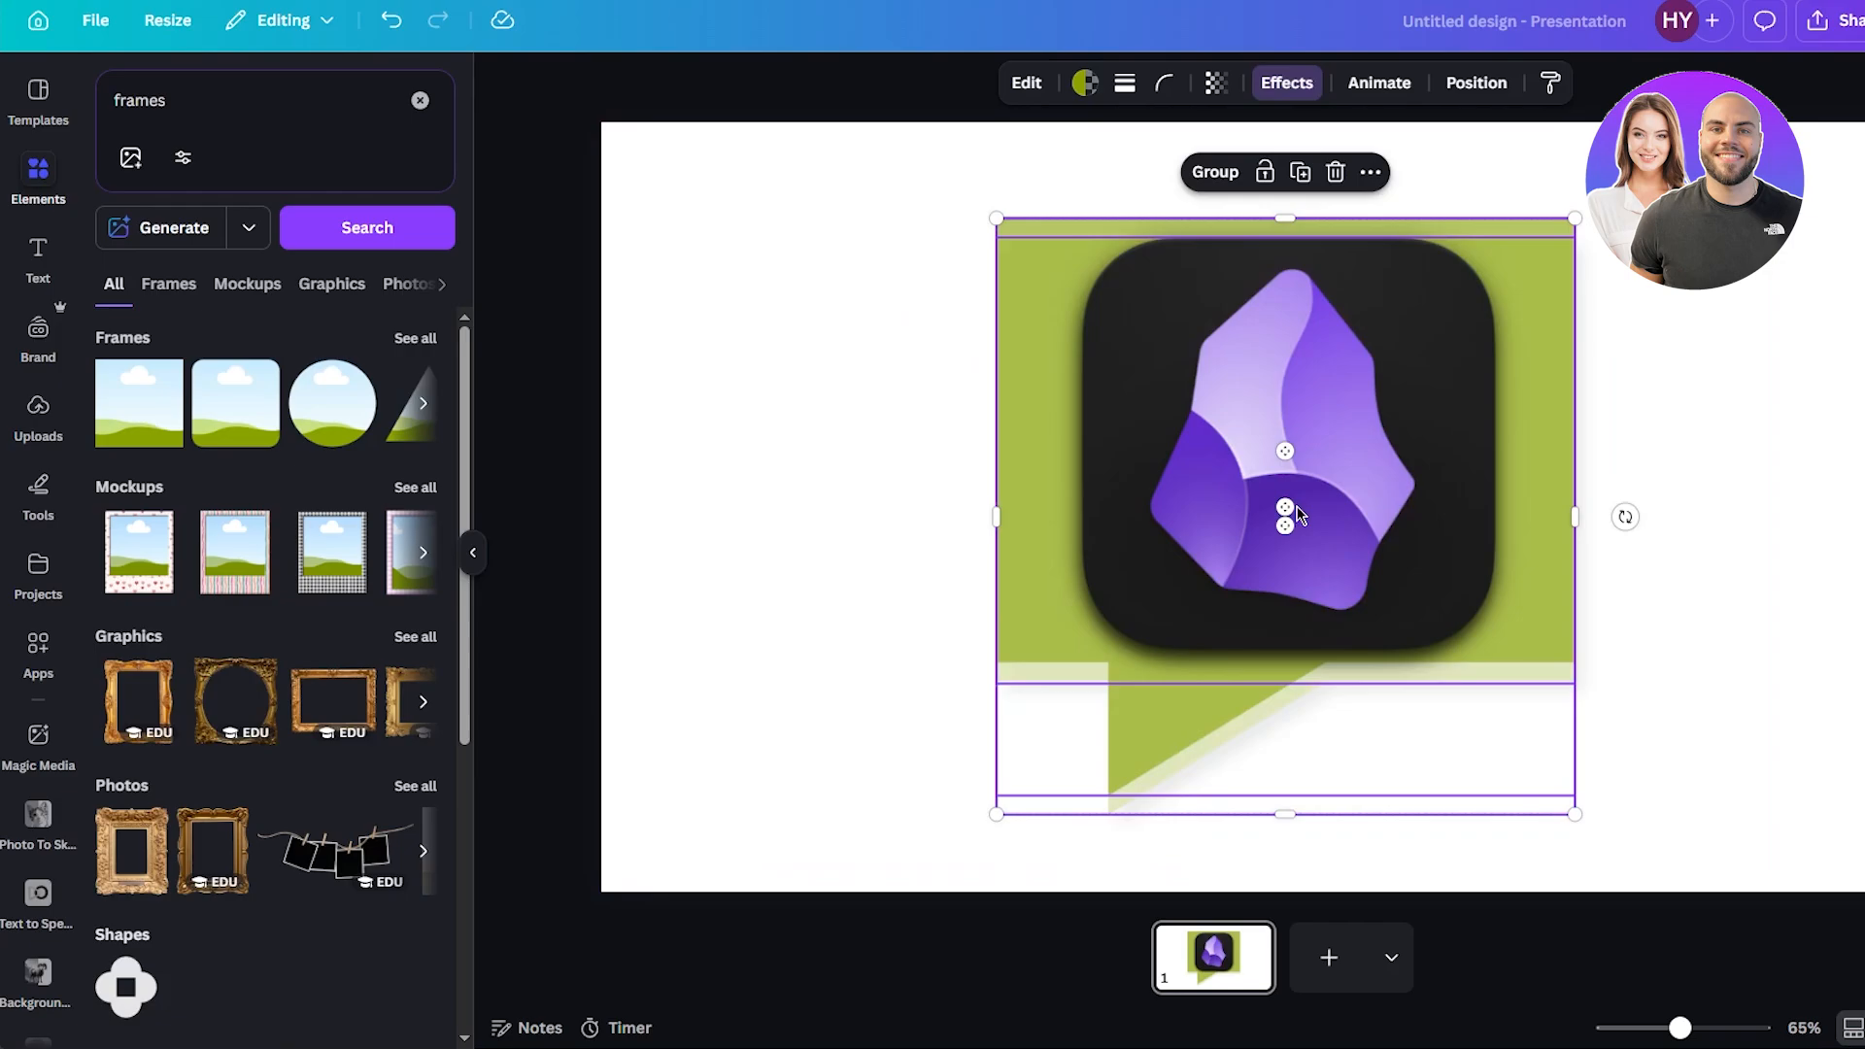
{"action": "right_click", "coordinate": [1336, 408]}
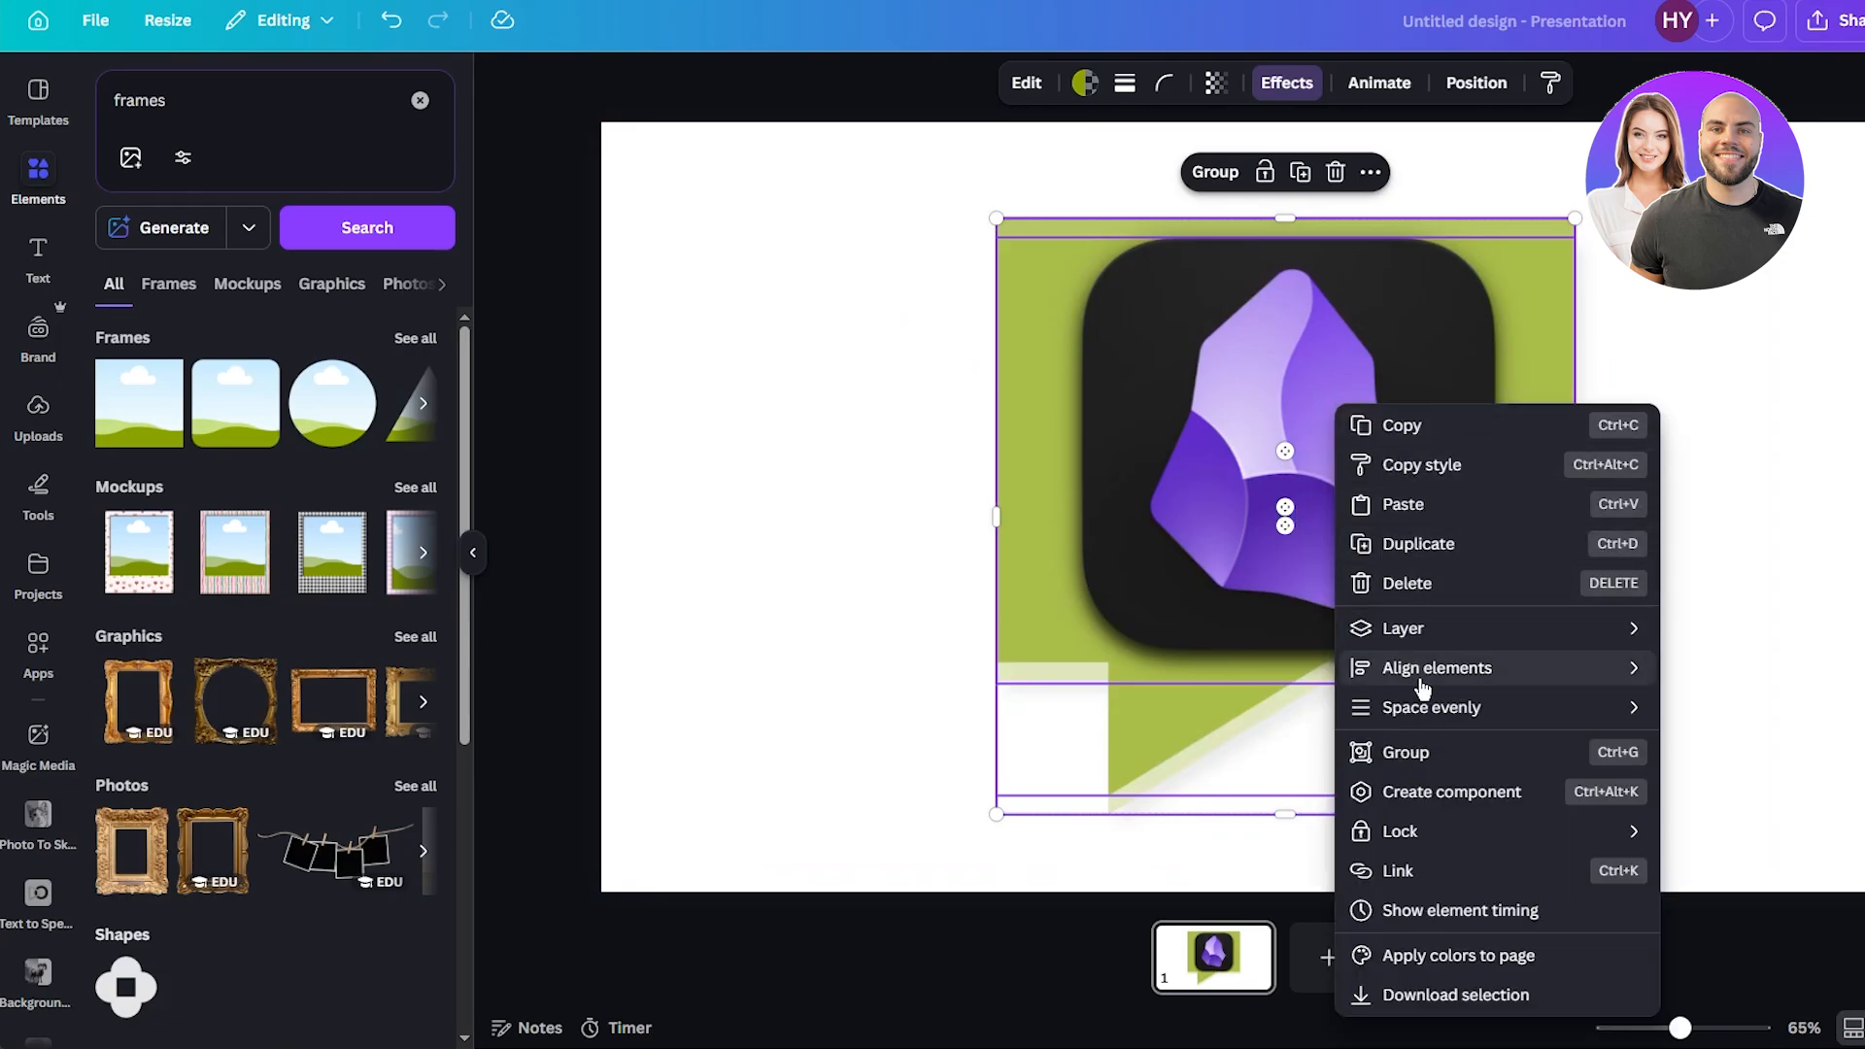
{"action": "left_click", "coordinate": [1411, 755]}
Resize and move the grouped icon and speech bubble, ending slightly right of its original spot.
{"action": "left_click_drag", "start_coordinate": [1474, 525], "coordinate": [1408, 499]}
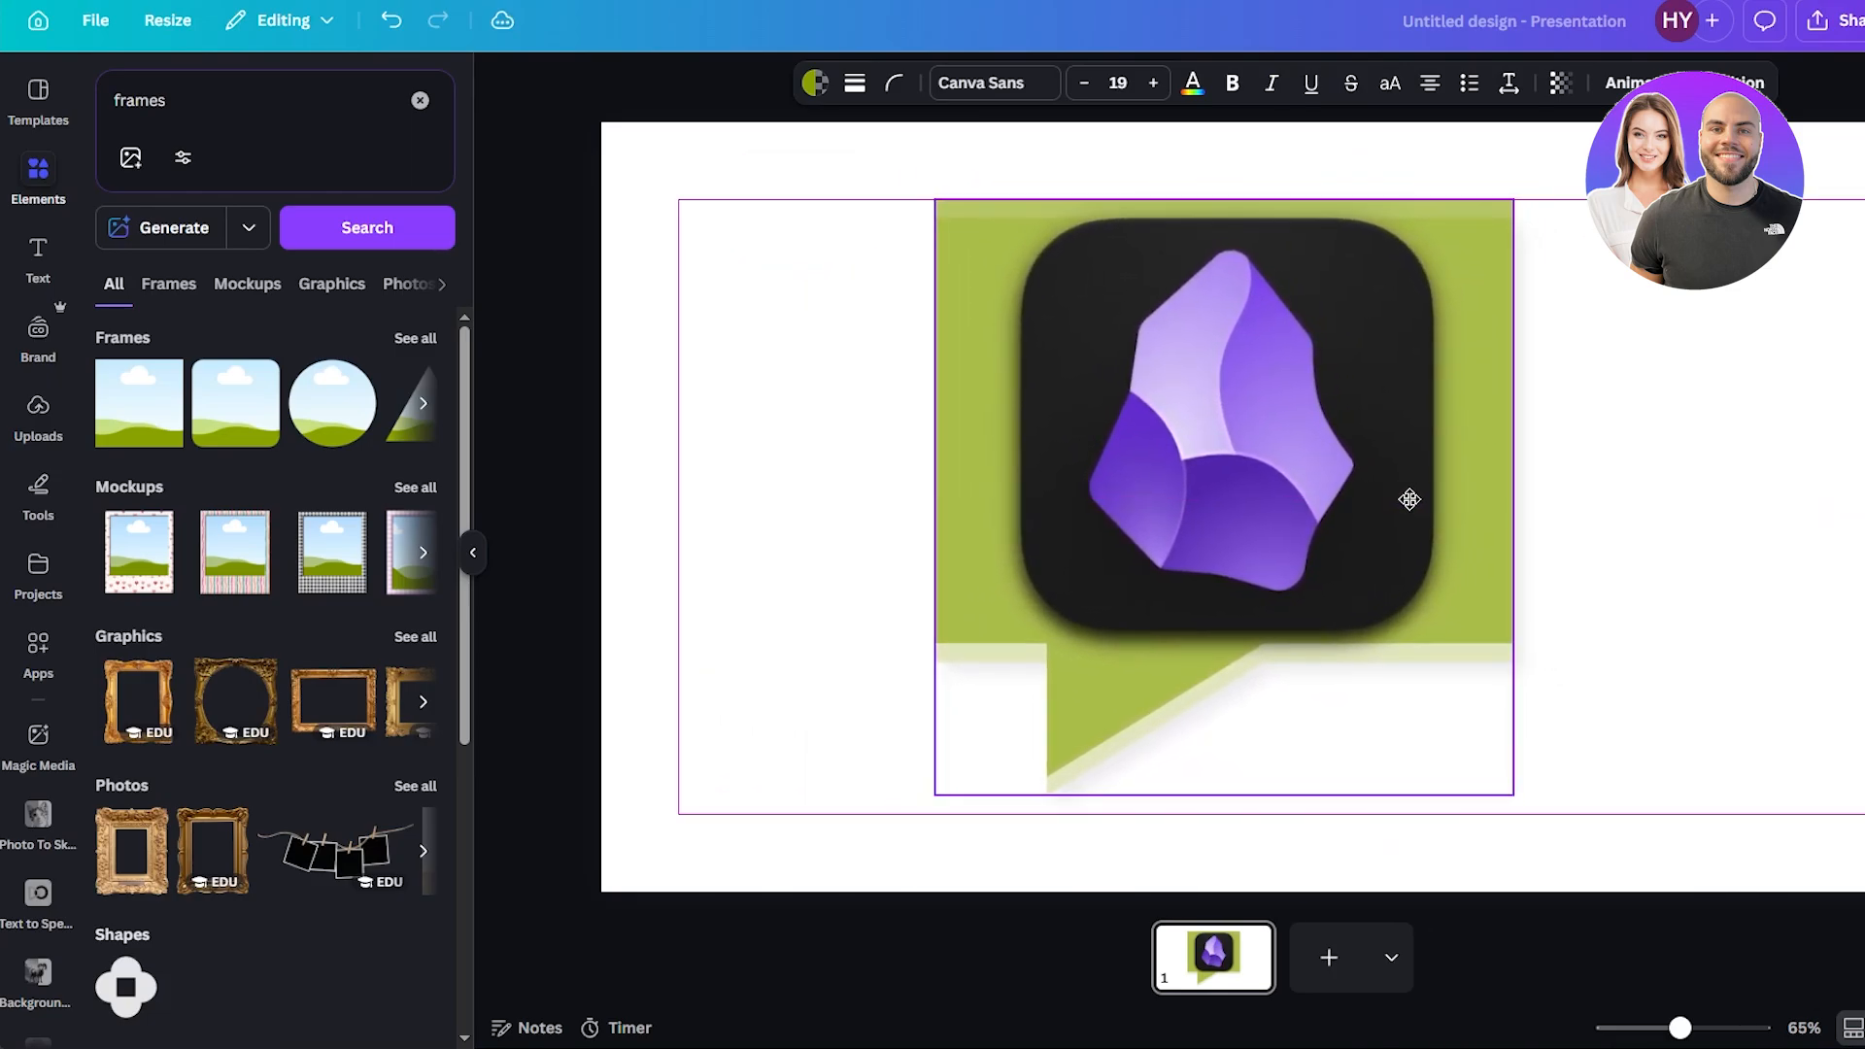
{"action": "left_click_drag", "start_coordinate": [1514, 793], "coordinate": [1059, 323]}
{"action": "left_click_drag", "start_coordinate": [983, 237], "coordinate": [1617, 270]}
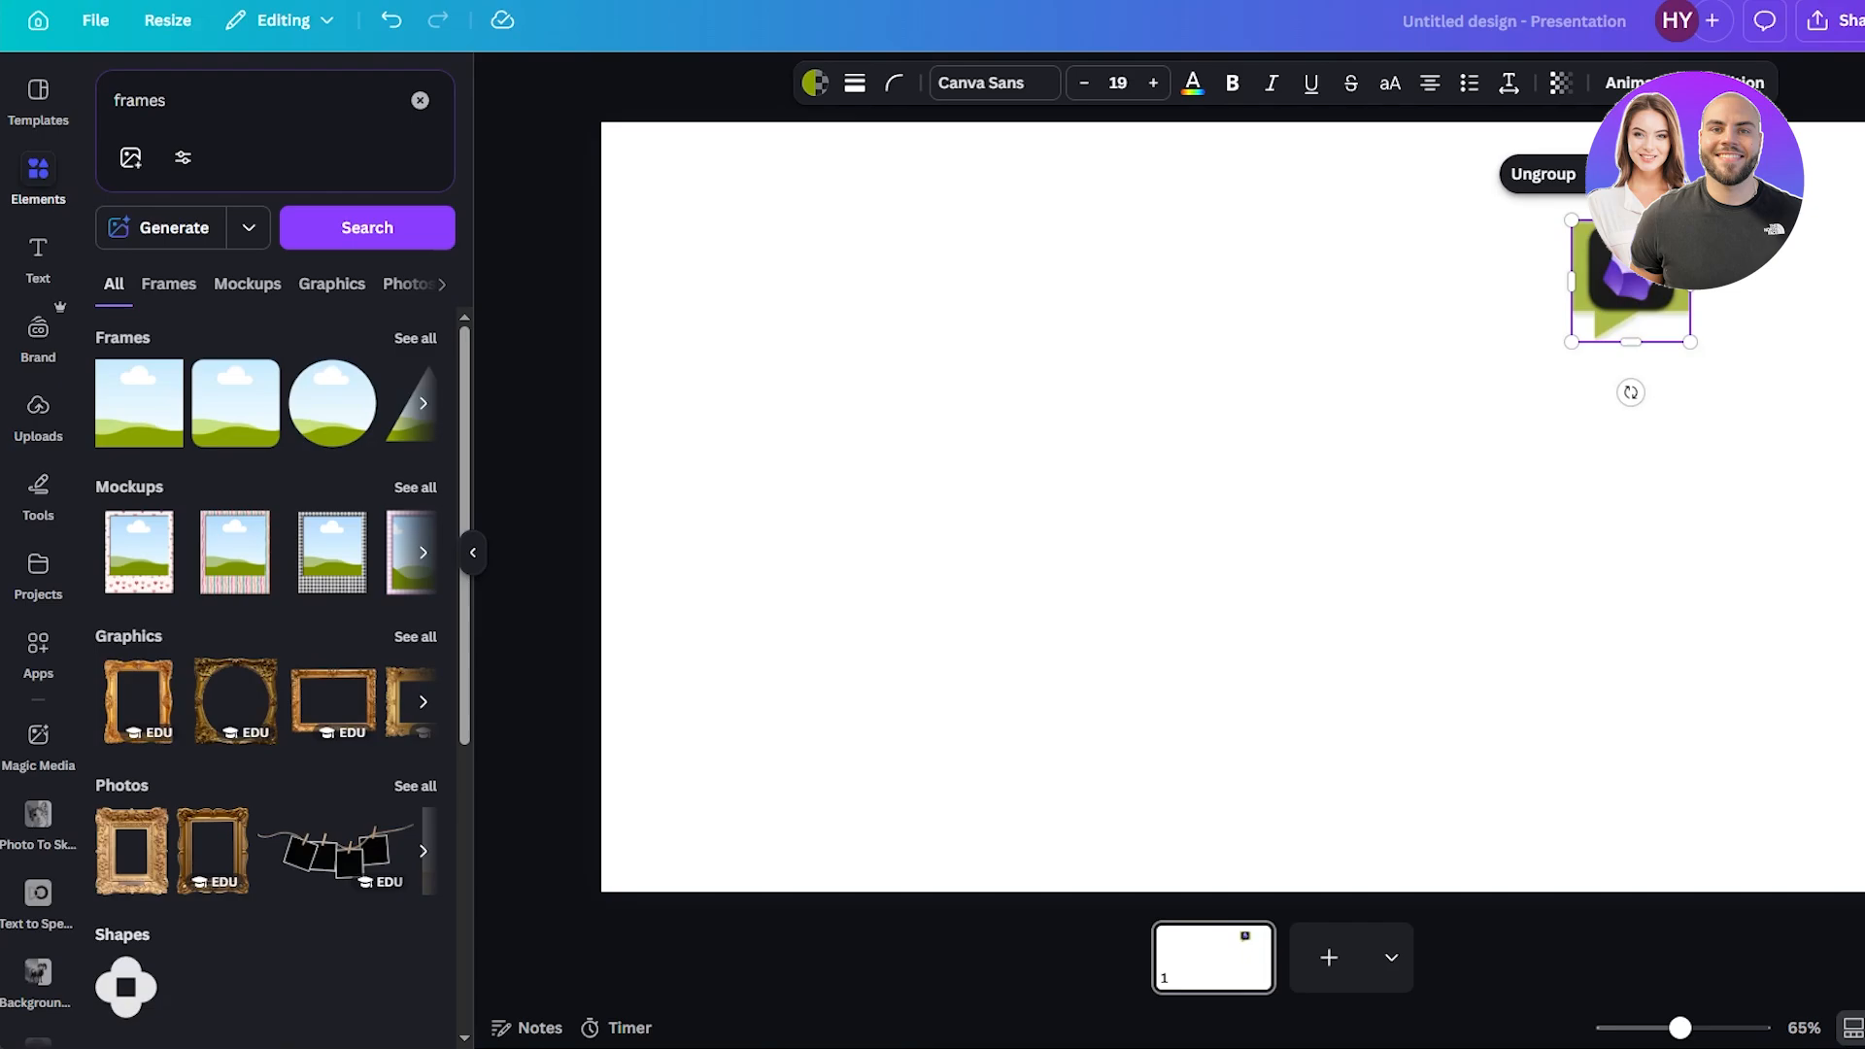
{"action": "left_click_drag", "start_coordinate": [1570, 342], "coordinate": [1129, 632]}
Ungroup the elements, drag the icon off the bubble, and undo that move.
{"action": "right_click", "coordinate": [1334, 427]}
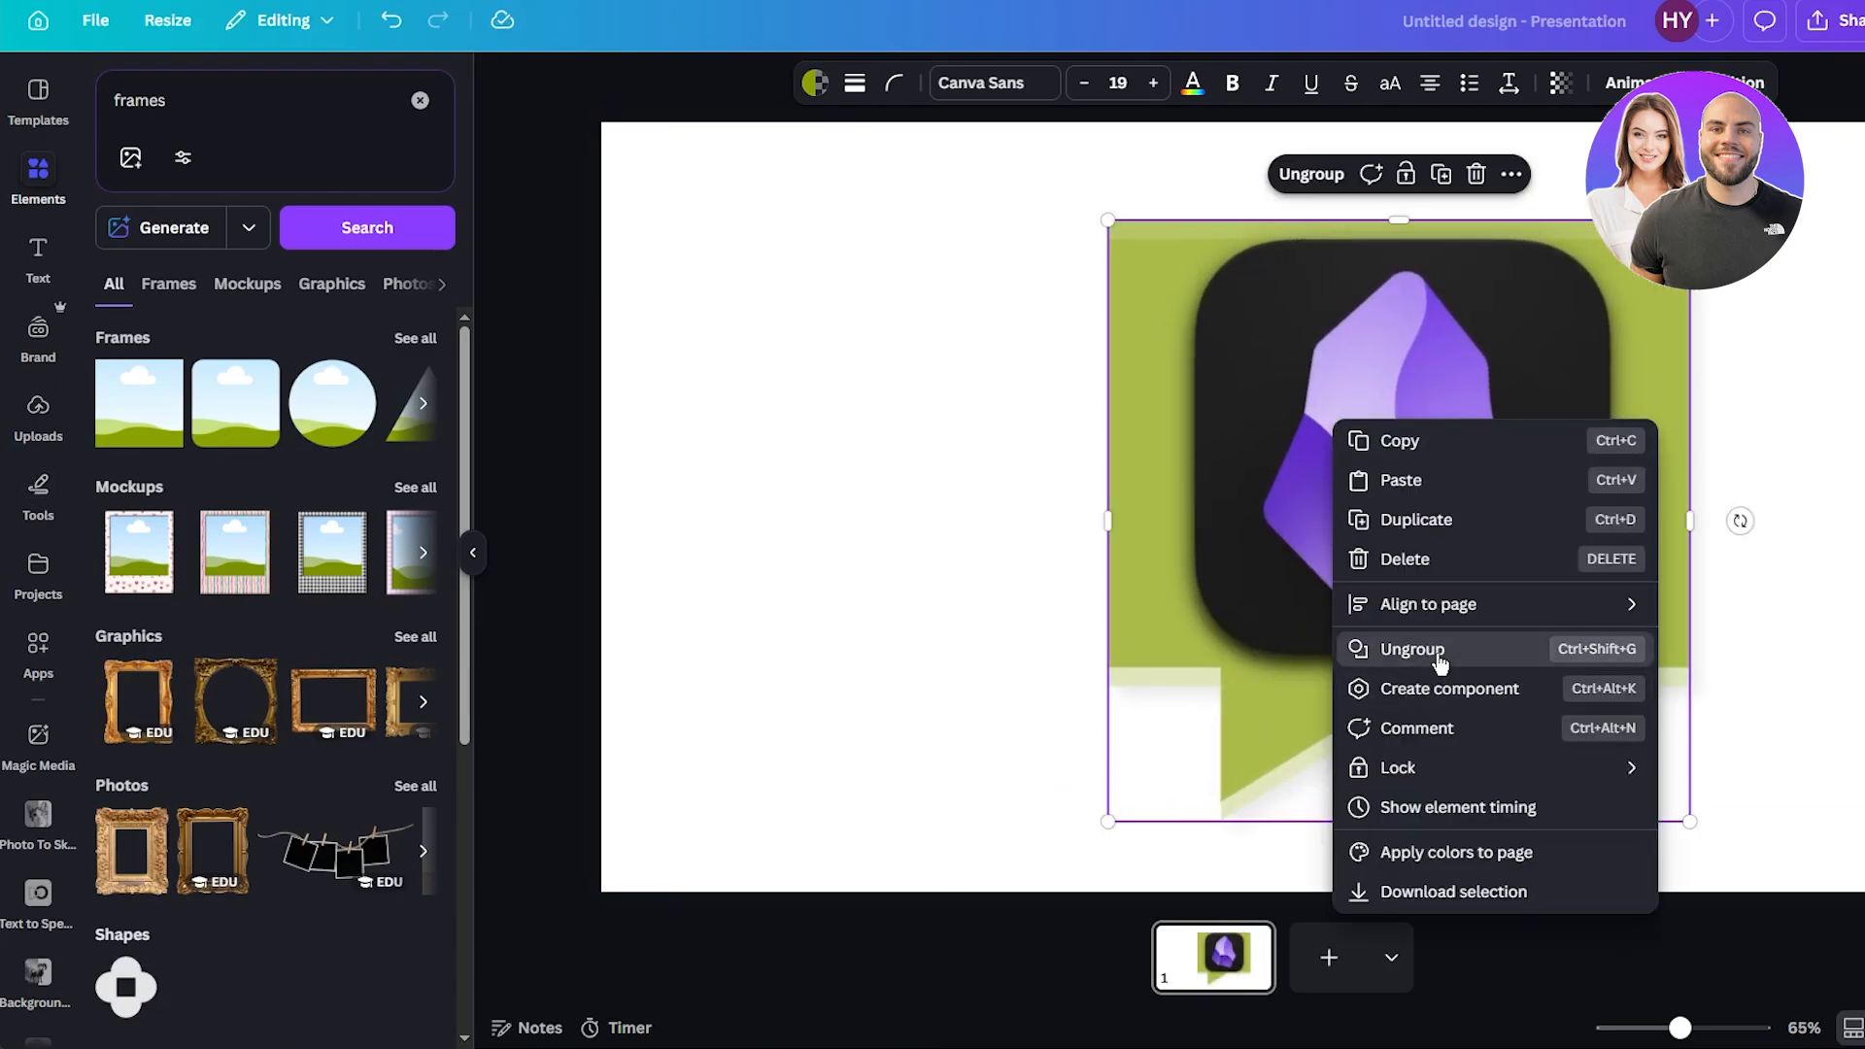
{"action": "left_click", "coordinate": [1404, 648]}
{"action": "left_click_drag", "start_coordinate": [1465, 427], "coordinate": [982, 450]}
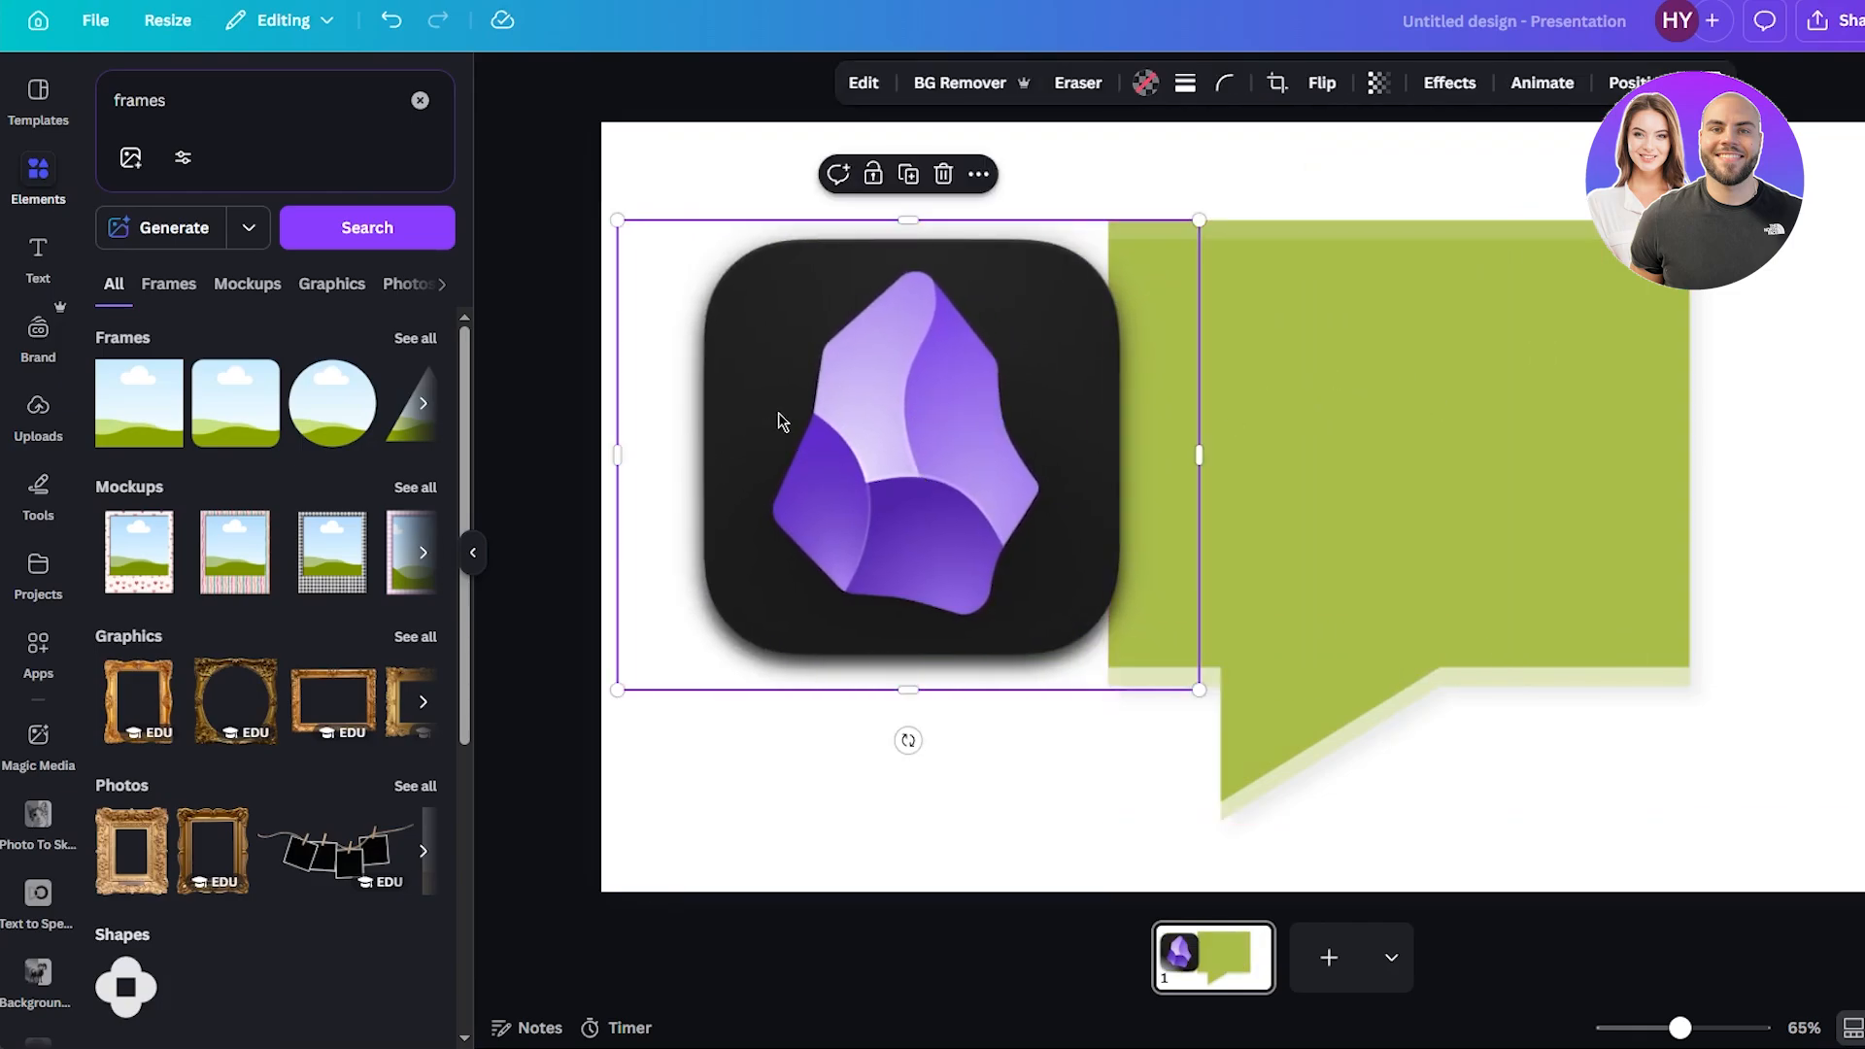
{"action": "key", "text": "ctrl+z"}
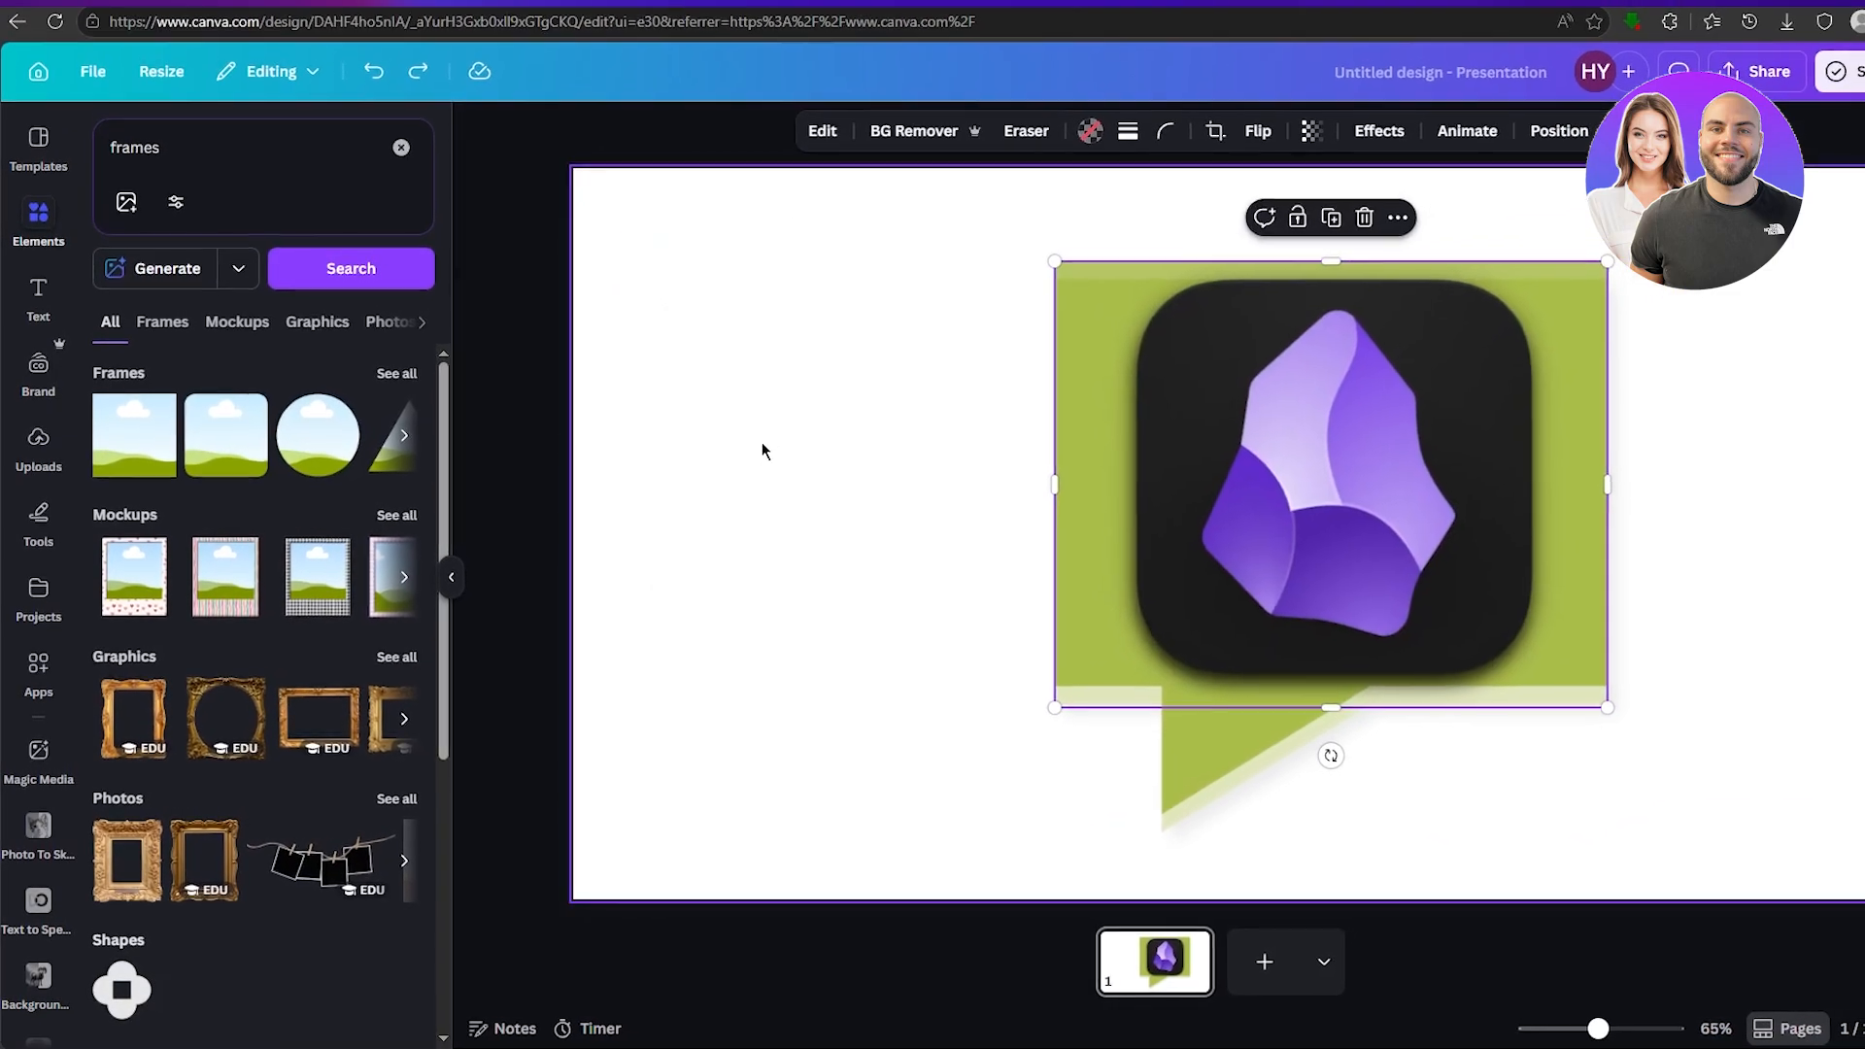